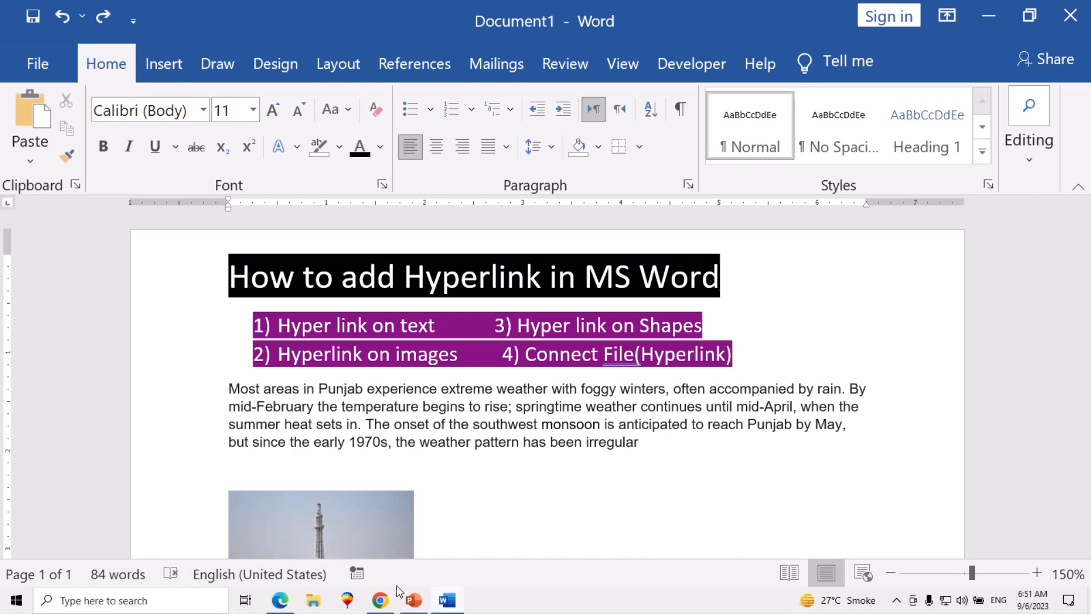
Switch to Chrome, preview the All-India Muslim League and Muslims links in the Minar-e-Pakistan Wikipedia article, and return to the search results
{"action": "left_click", "coordinate": [380, 600]}
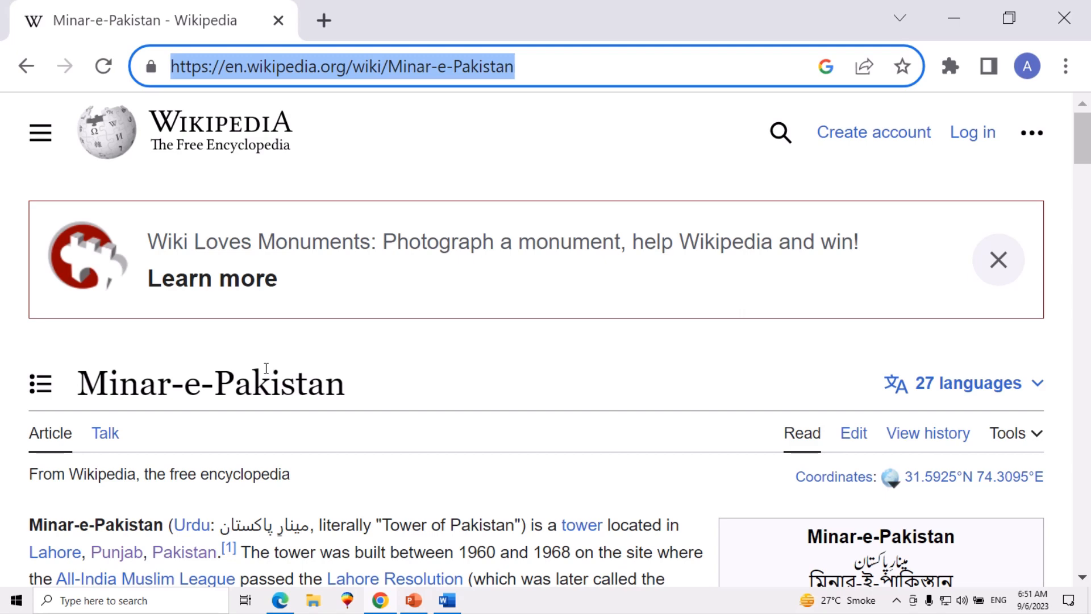
{"action": "scroll", "coordinate": [266, 368], "scroll_direction": "down", "scroll_amount": 5}
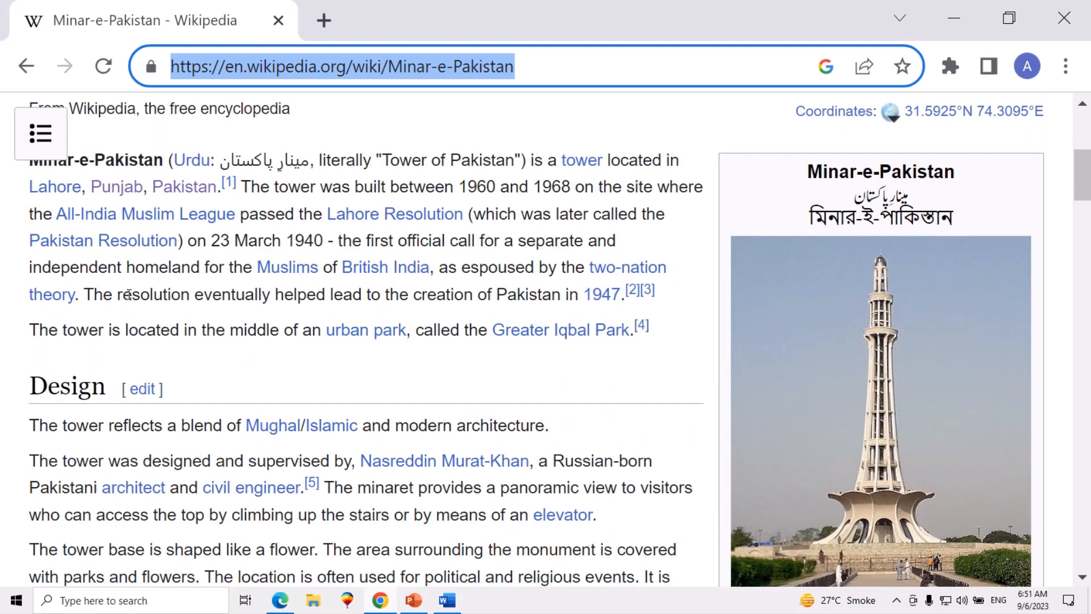
{"action": "mouse_move", "coordinate": [176, 193]}
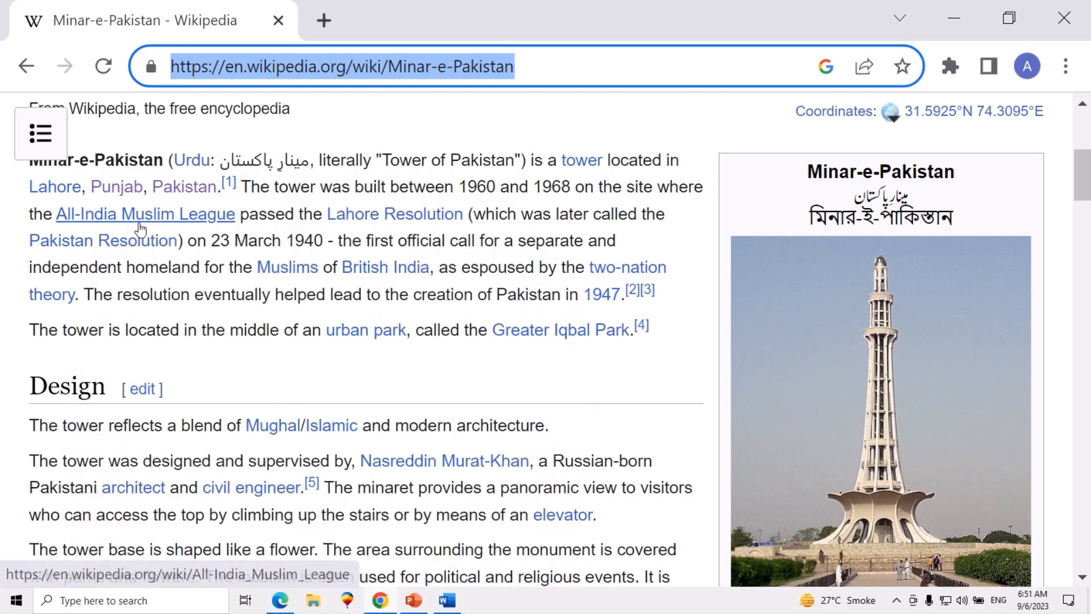
{"action": "mouse_move", "coordinate": [148, 226]}
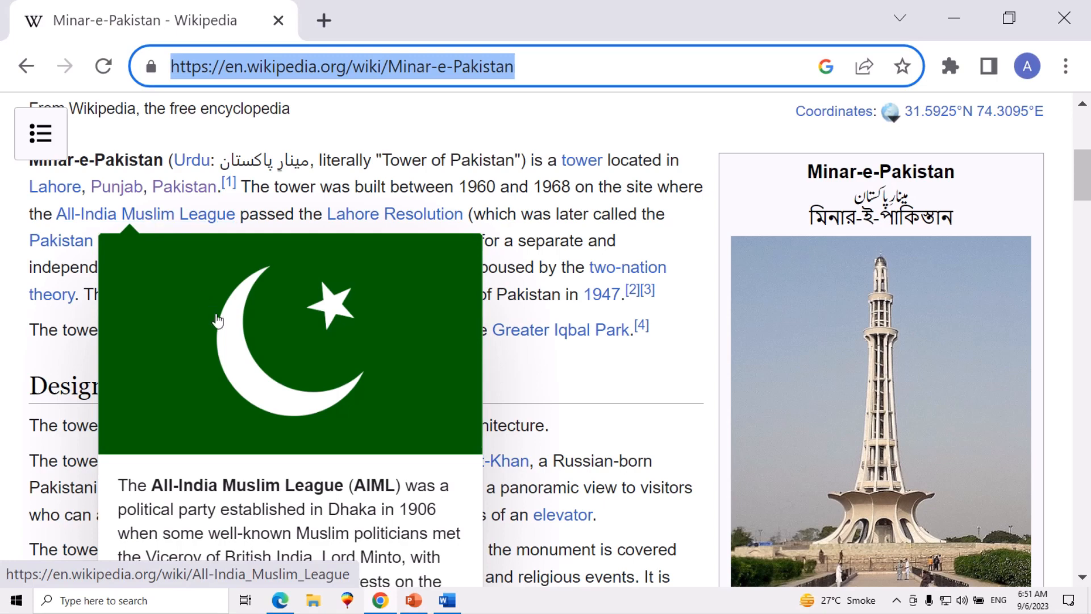
{"action": "scroll", "coordinate": [217, 321], "scroll_direction": "down", "scroll_amount": 5}
{"action": "scroll", "coordinate": [216, 318], "scroll_direction": "up", "scroll_amount": 4}
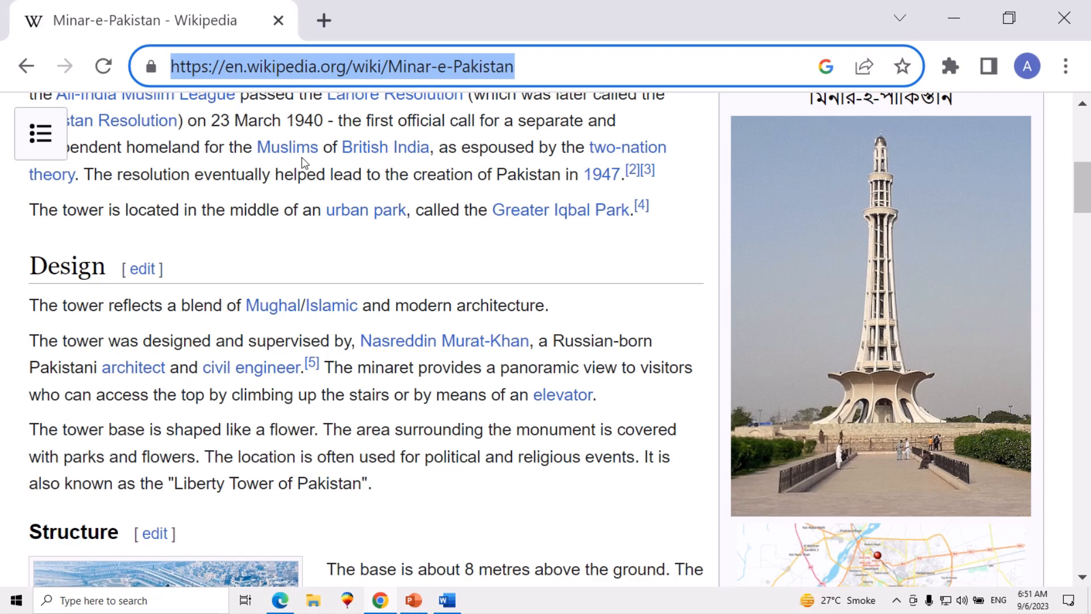
{"action": "mouse_move", "coordinate": [303, 156]}
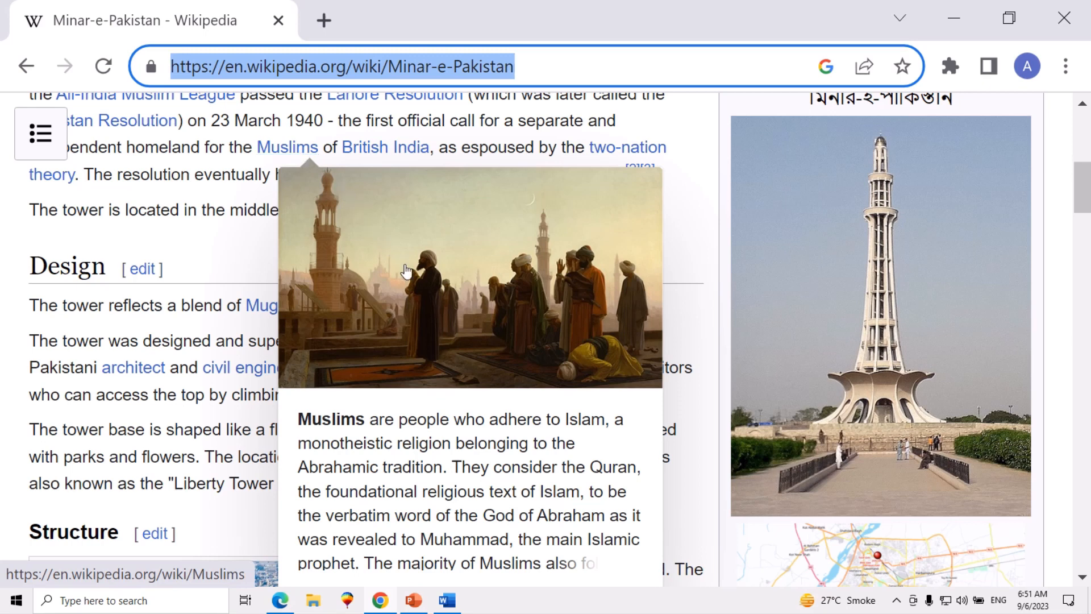
{"action": "scroll", "coordinate": [377, 247], "scroll_direction": "down", "scroll_amount": 2}
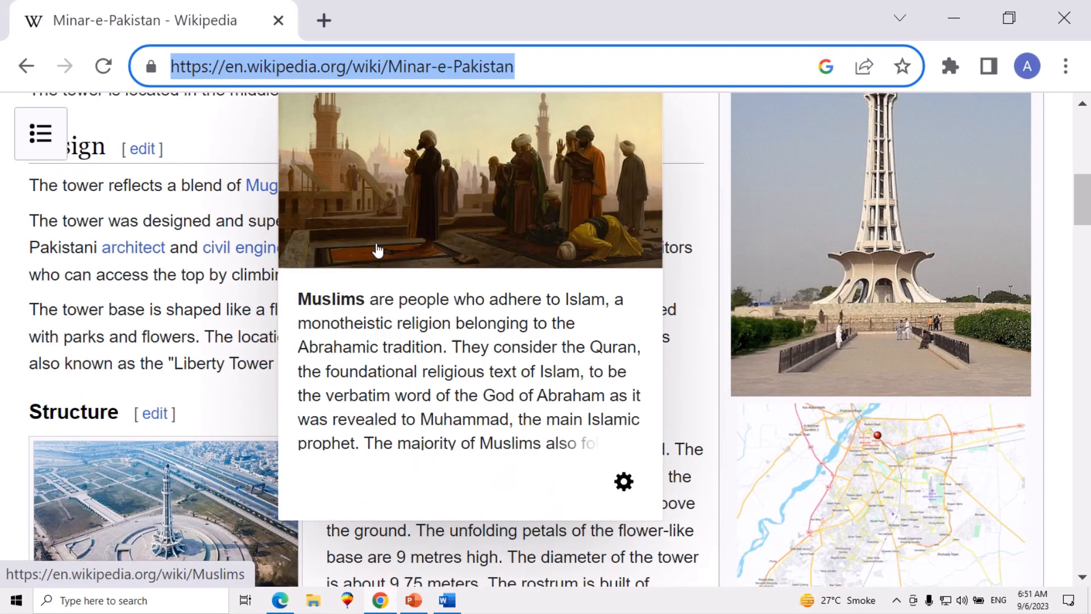
{"action": "scroll", "coordinate": [232, 246], "scroll_direction": "up", "scroll_amount": 4}
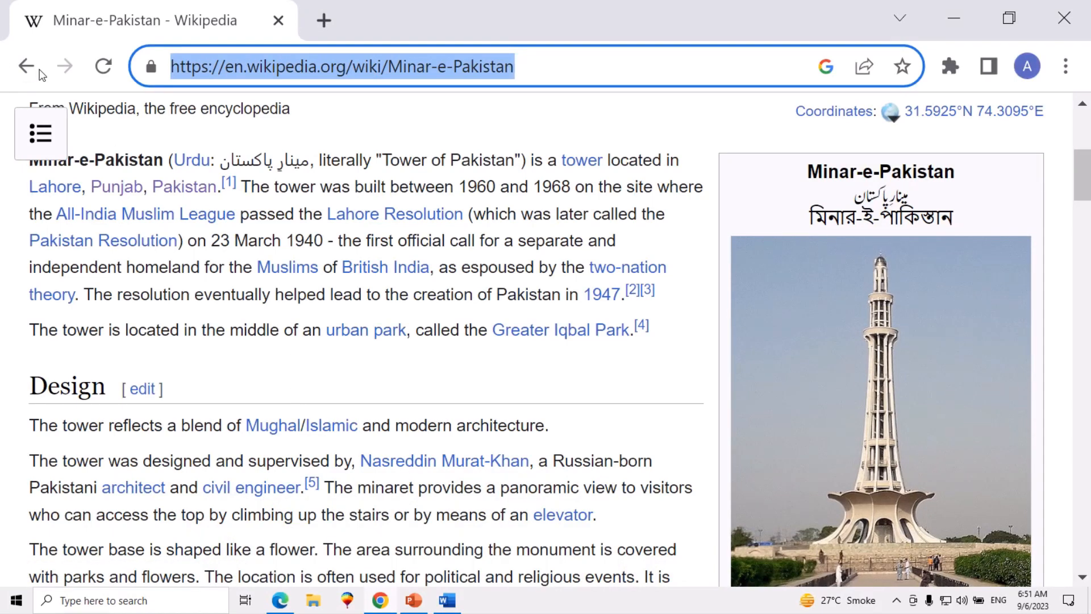
{"action": "left_click", "coordinate": [23, 69]}
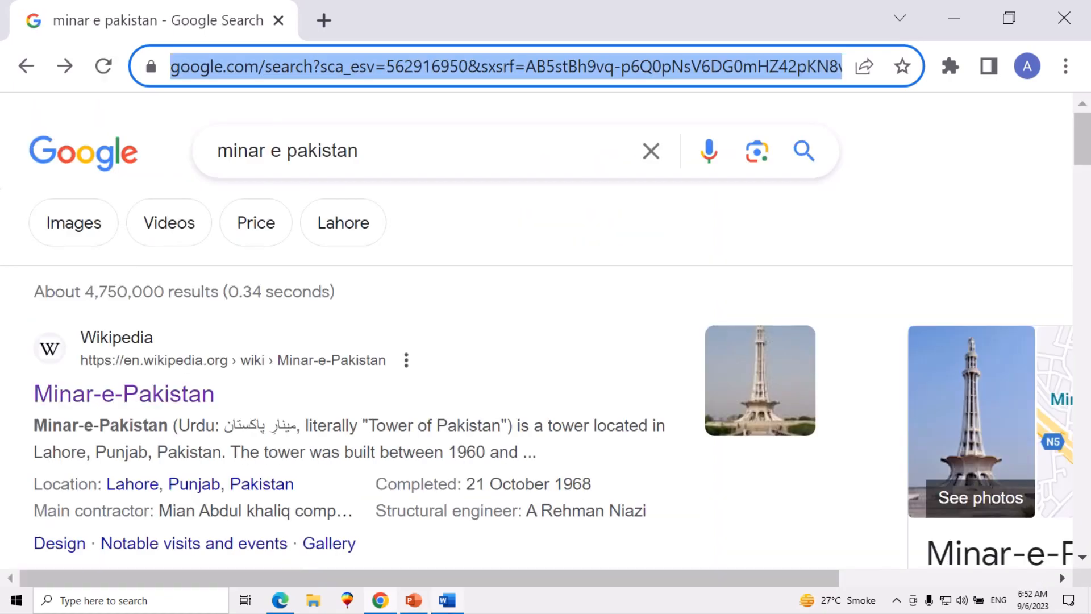
Switch to Word and start inserting a hyperlink on the word "Punjab" in the first line of the paragraph
{"action": "mouse_move", "coordinate": [449, 603]}
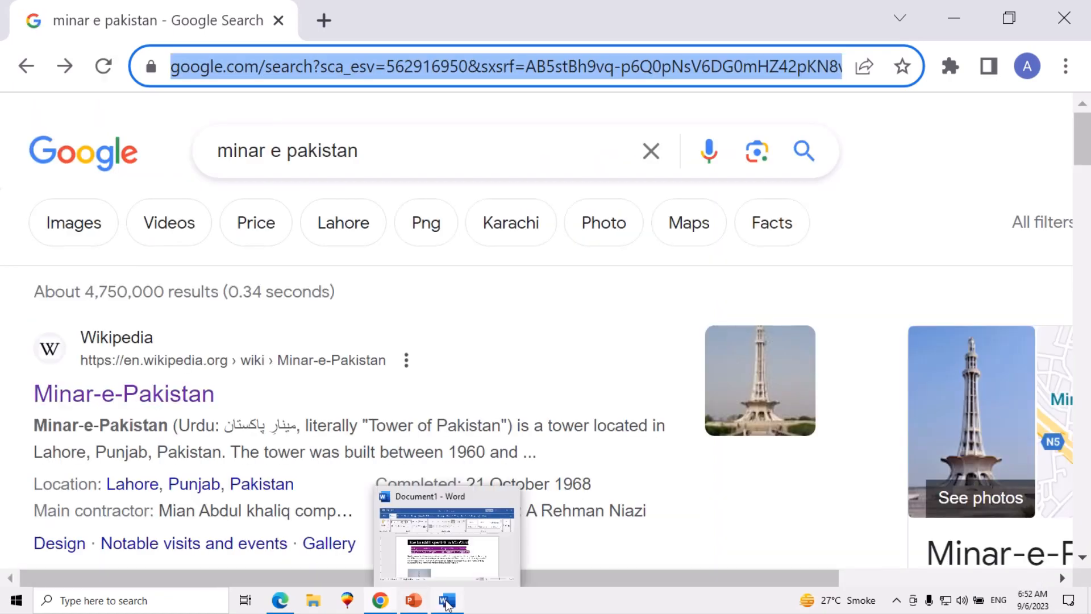
{"action": "left_click", "coordinate": [448, 563]}
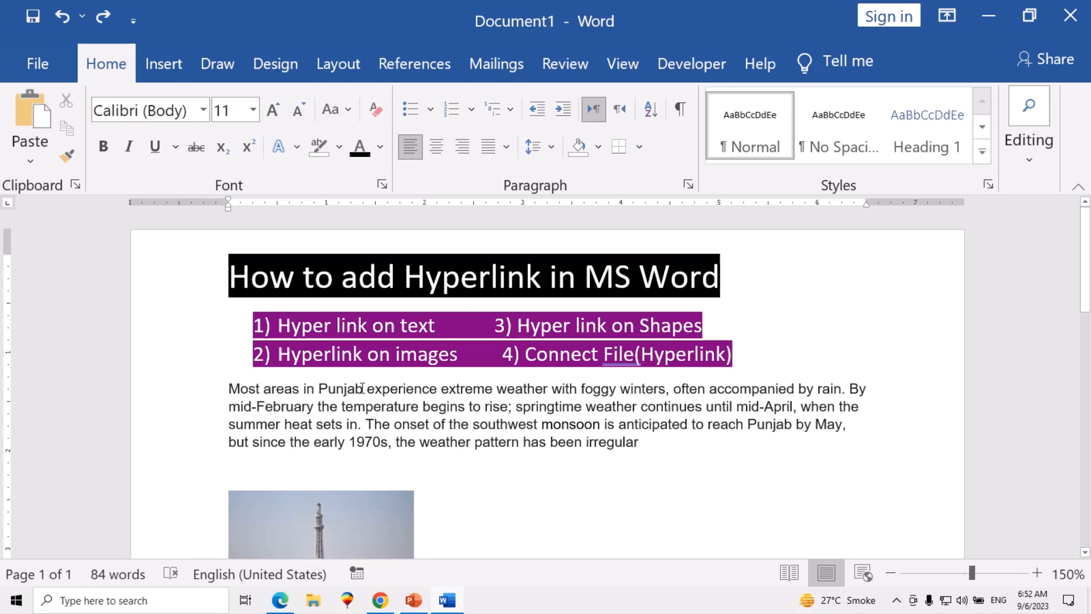
{"action": "left_click_drag", "start_coordinate": [362, 388], "coordinate": [312, 392]}
{"action": "left_click", "coordinate": [312, 392]}
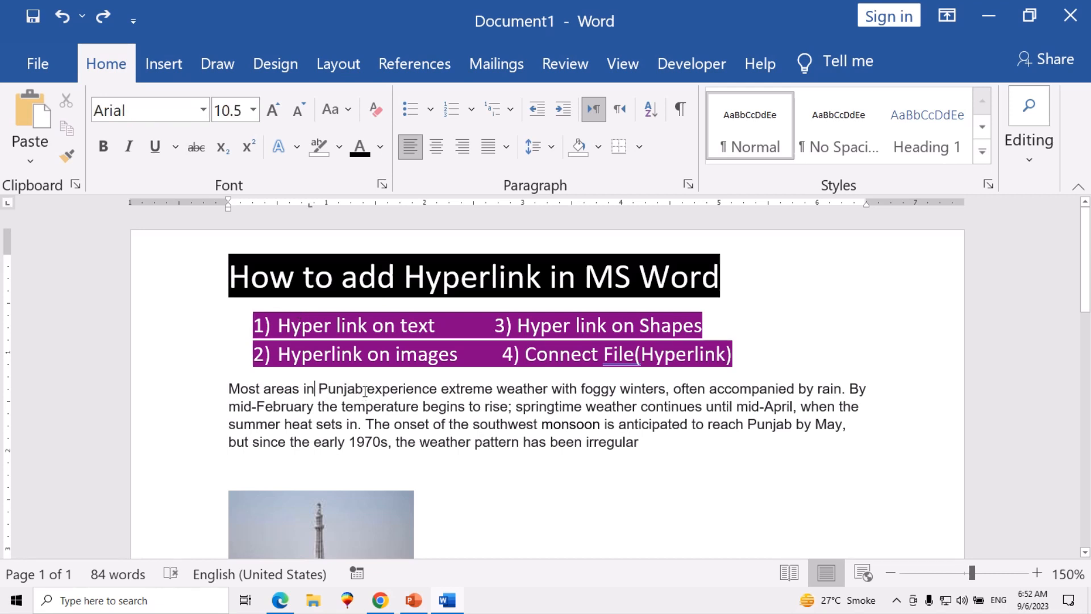
{"action": "left_click_drag", "start_coordinate": [363, 390], "coordinate": [319, 392]}
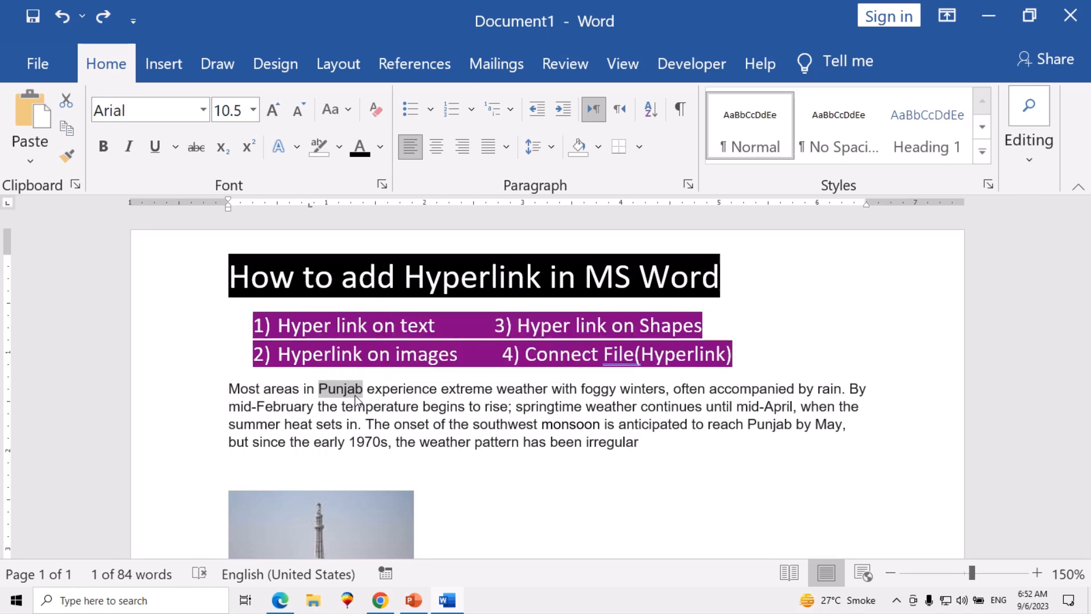
{"action": "key", "text": "ctrl+k"}
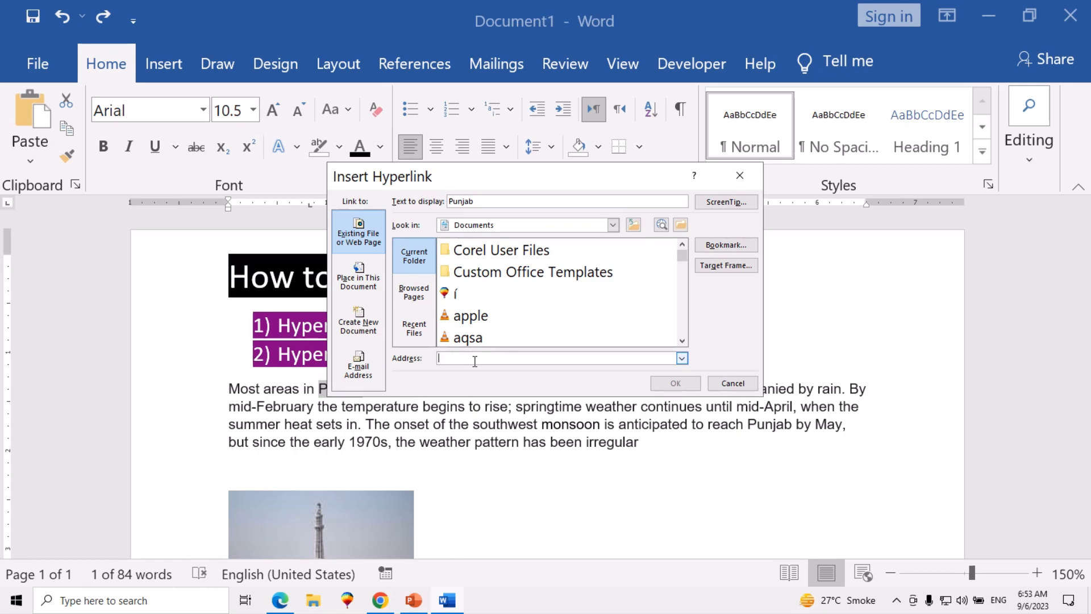
Switch to Chrome, go back to the new tab page and search Google for "punjab pakistan"
{"action": "left_click", "coordinate": [384, 603]}
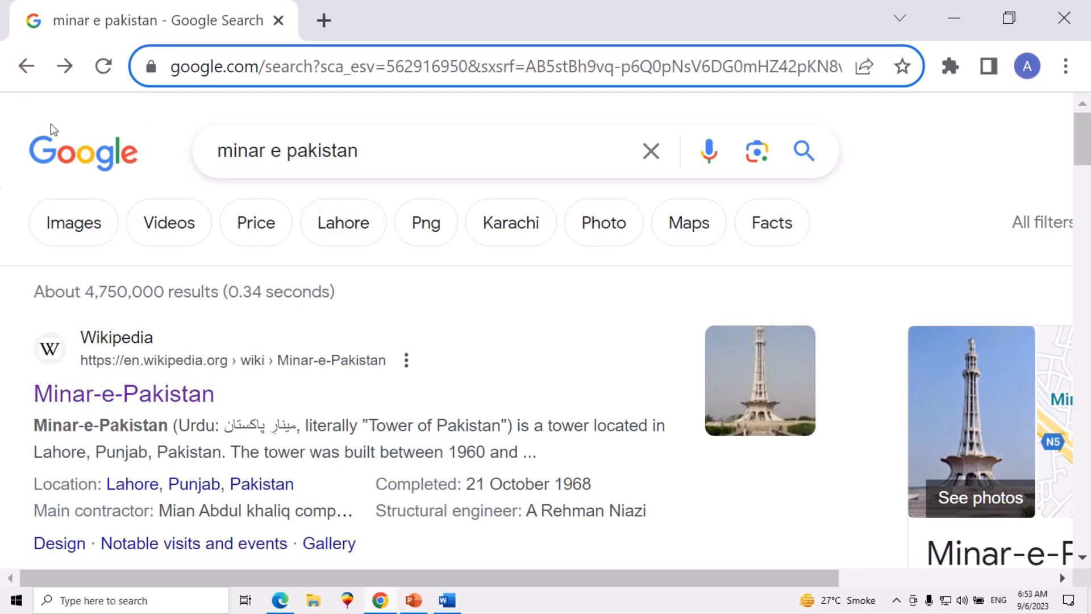
{"action": "left_click", "coordinate": [26, 66]}
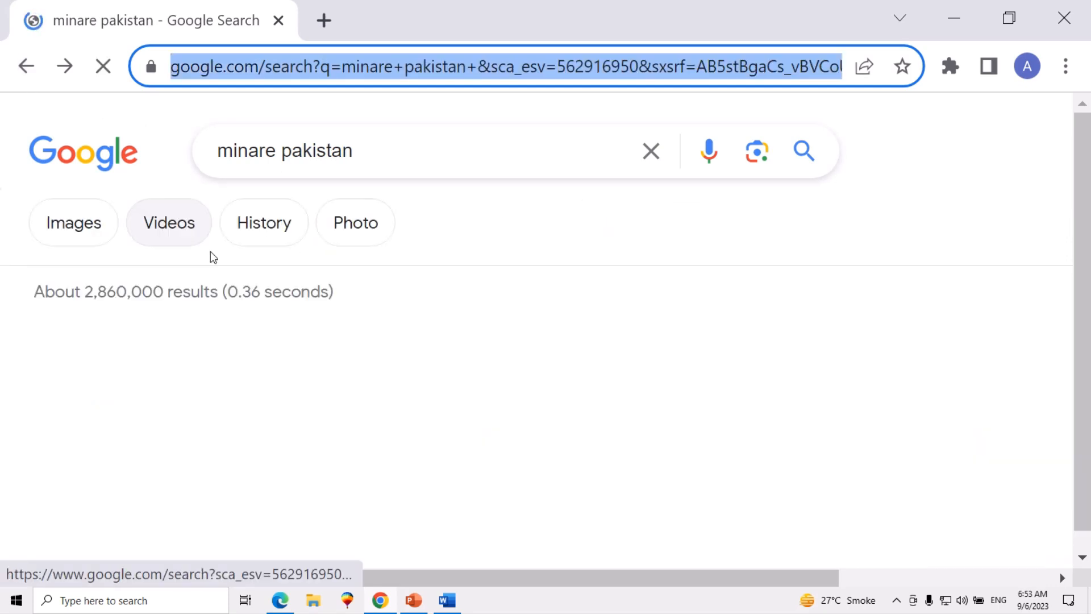
{"action": "left_click", "coordinate": [27, 68]}
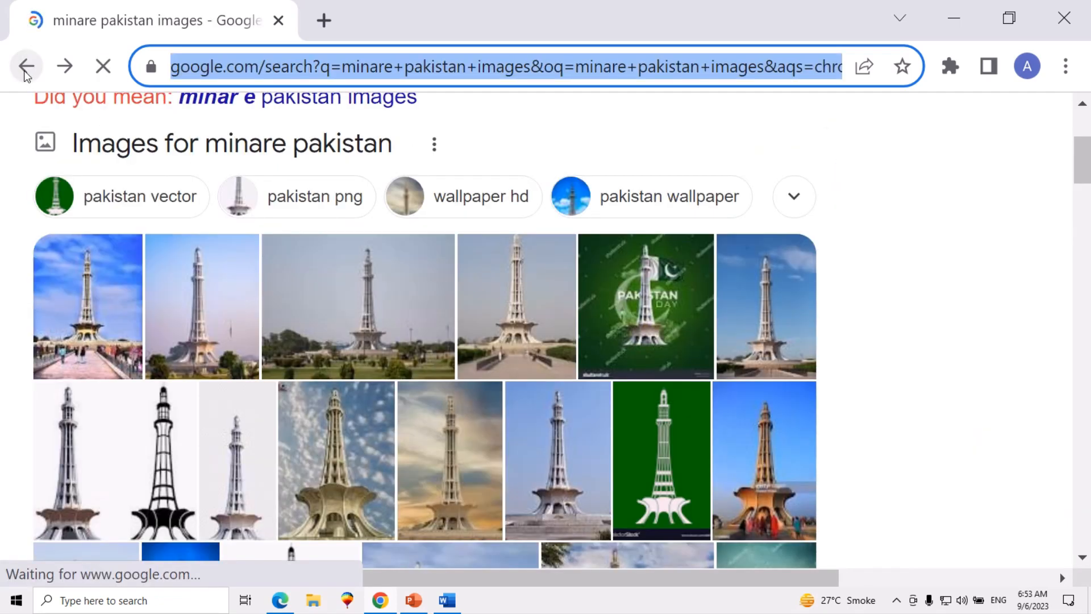
{"action": "left_click", "coordinate": [25, 71]}
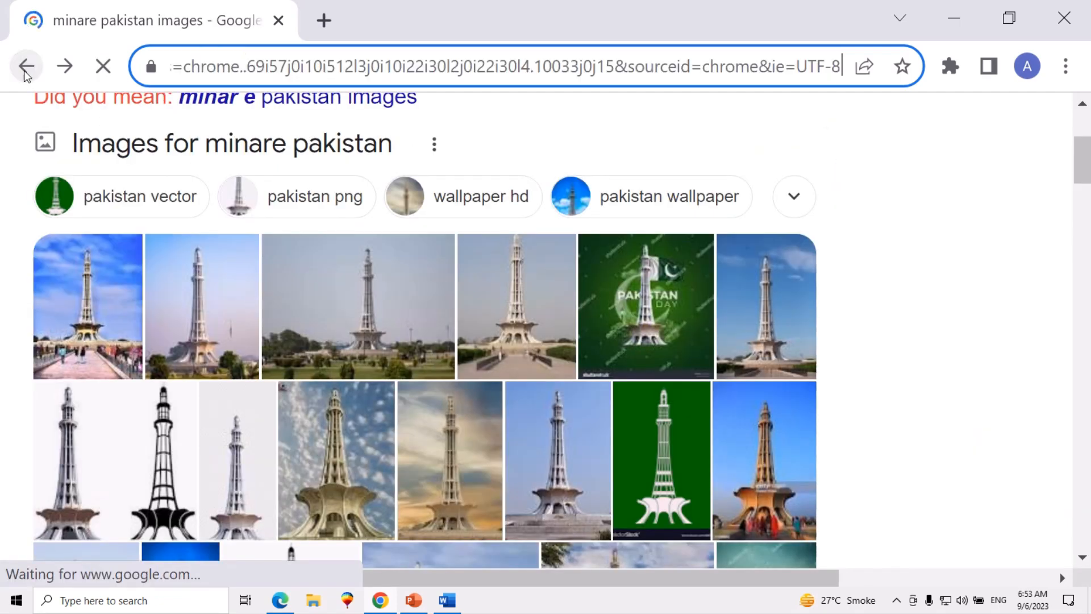
{"action": "left_click", "coordinate": [24, 71]}
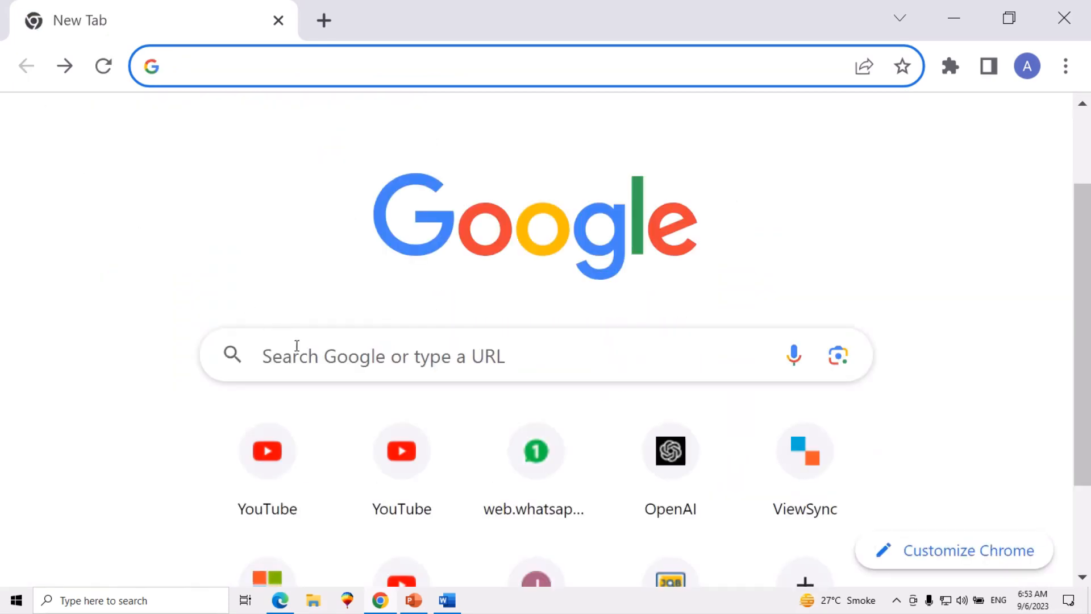
{"action": "left_click", "coordinate": [297, 345]}
{"action": "type", "text": "P"}
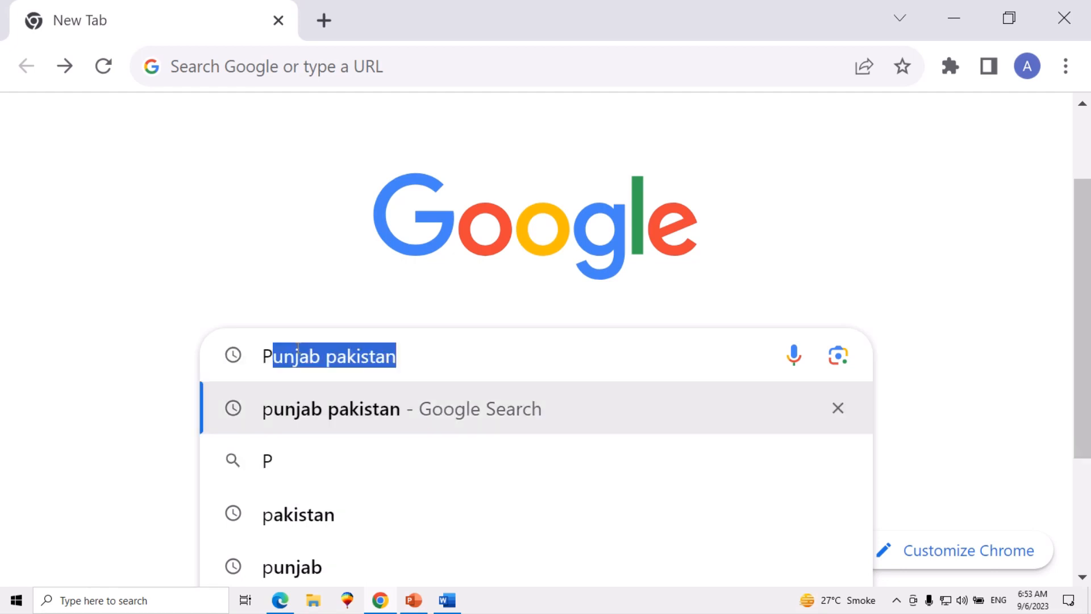
{"action": "type", "text": "unjab"}
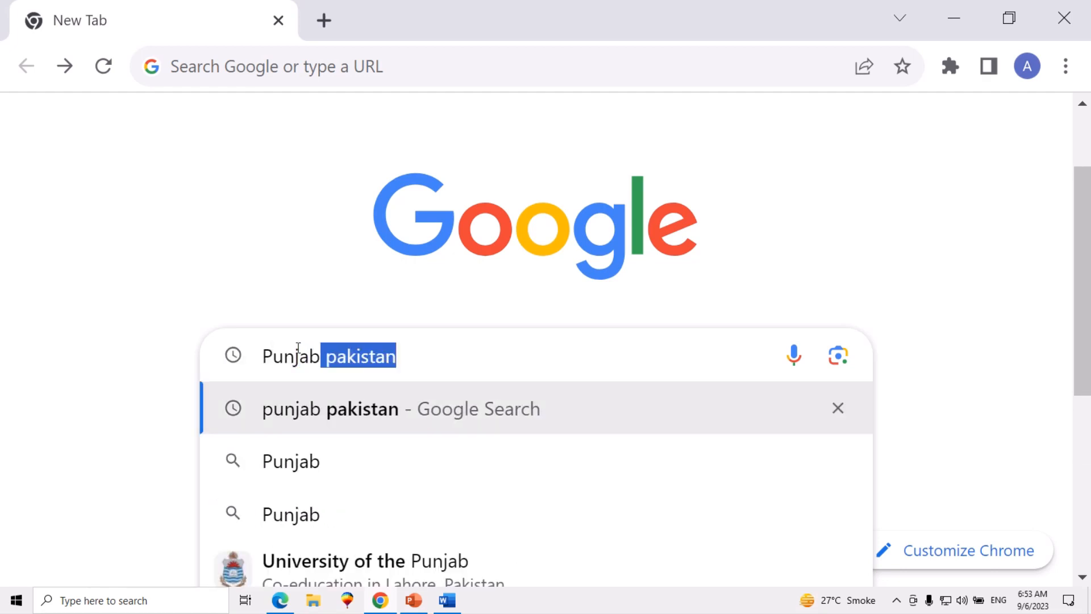
{"action": "key", "text": "Return"}
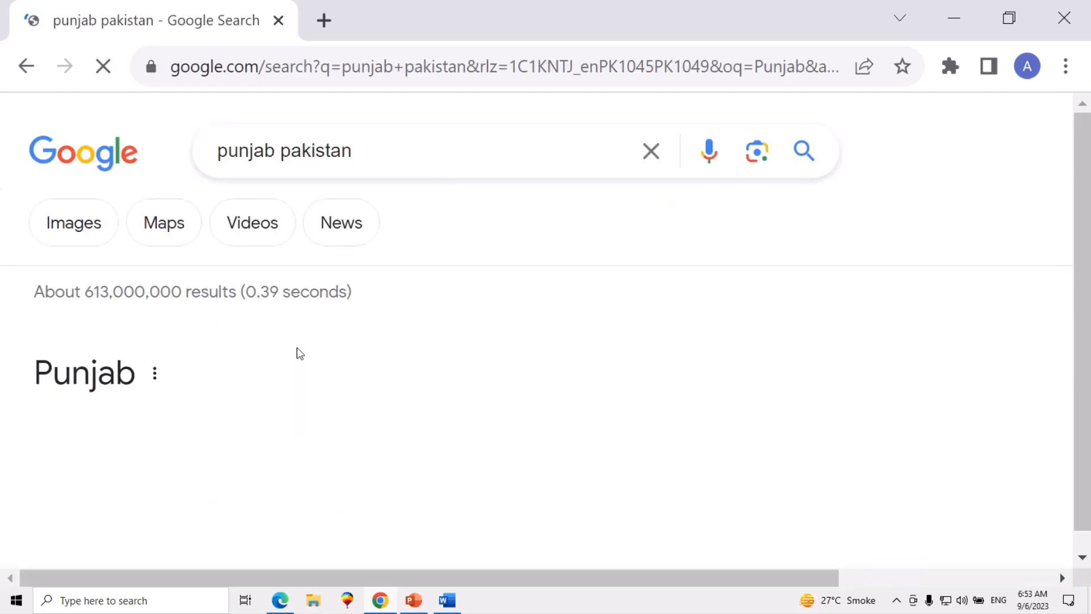
Open the Wikipedia article "Punjab, Pakistan" from the search results and copy its web address
{"action": "scroll", "coordinate": [192, 340], "scroll_direction": "down", "scroll_amount": 2}
{"action": "scroll", "coordinate": [192, 341], "scroll_direction": "down", "scroll_amount": 10}
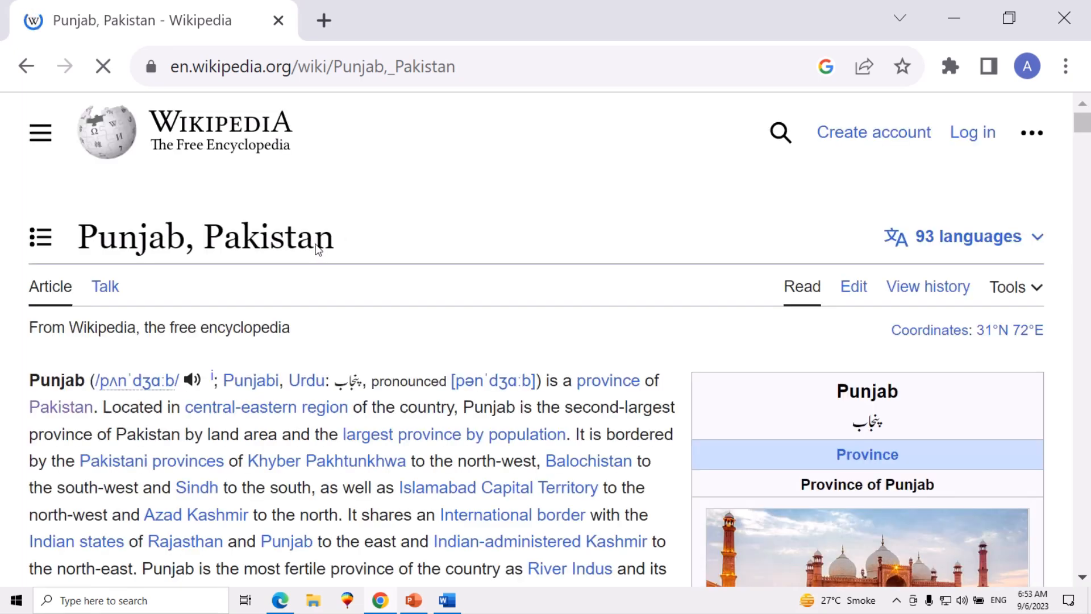
{"action": "scroll", "coordinate": [263, 235], "scroll_direction": "down", "scroll_amount": 10}
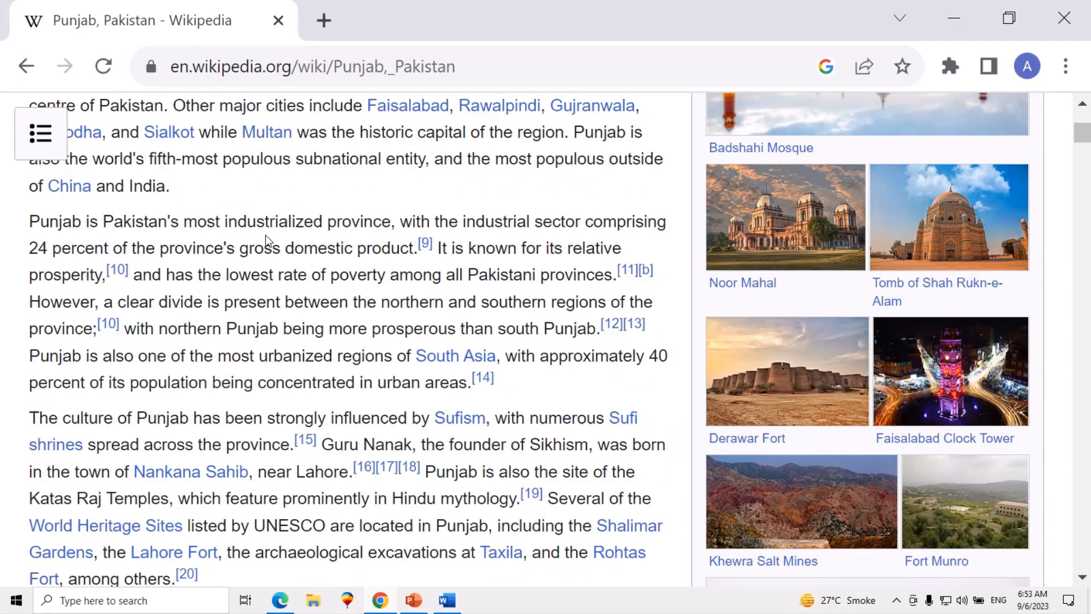
{"action": "scroll", "coordinate": [265, 234], "scroll_direction": "up", "scroll_amount": 10}
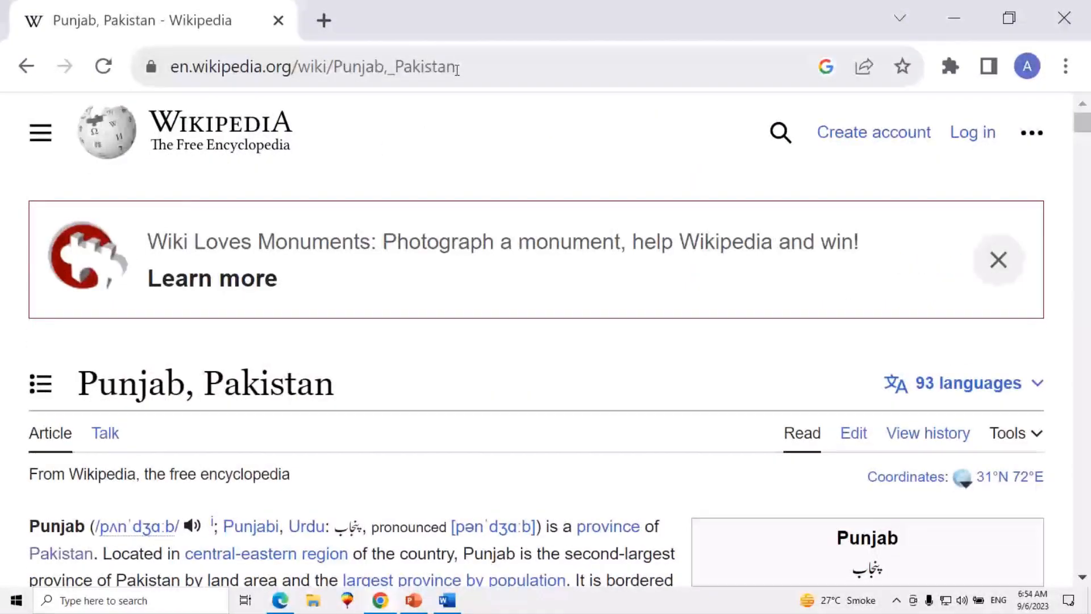
{"action": "left_click_drag", "start_coordinate": [457, 67], "coordinate": [145, 106]}
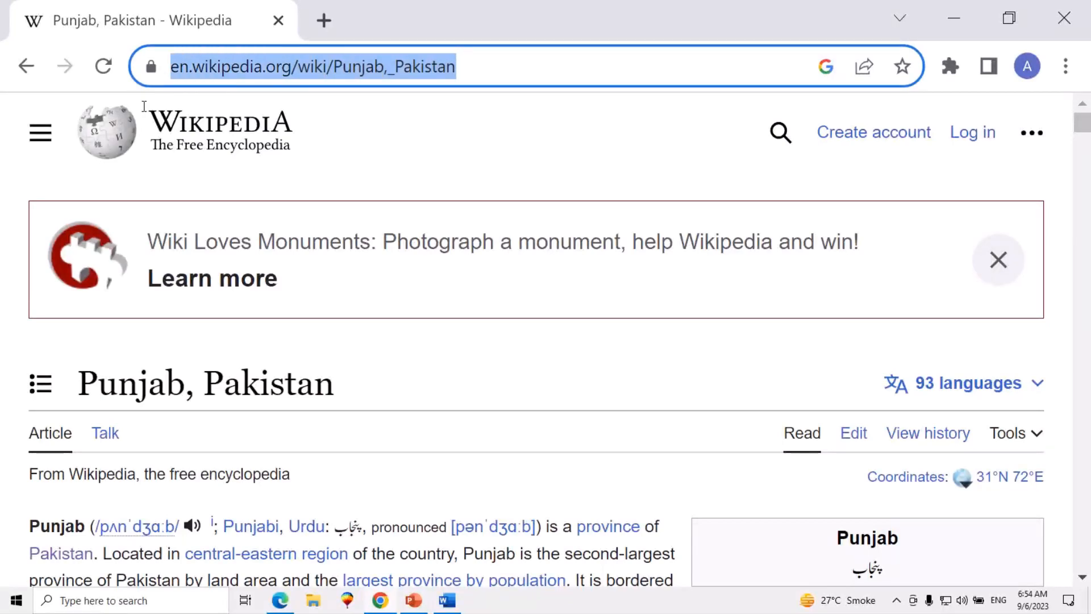
{"action": "right_click", "coordinate": [256, 64]}
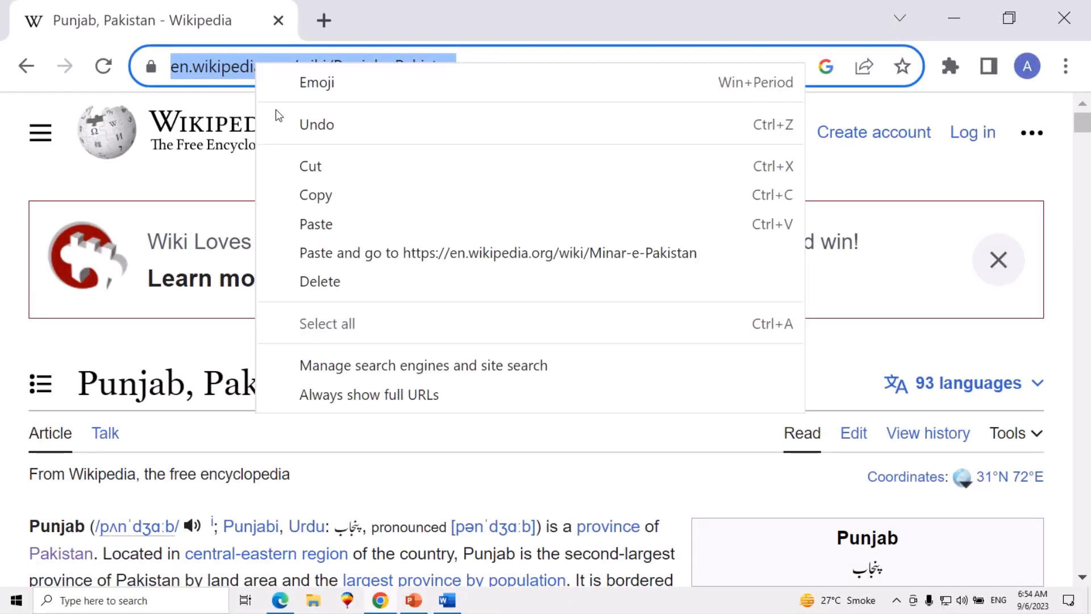
{"action": "left_click", "coordinate": [313, 199]}
{"action": "left_click", "coordinate": [447, 600]}
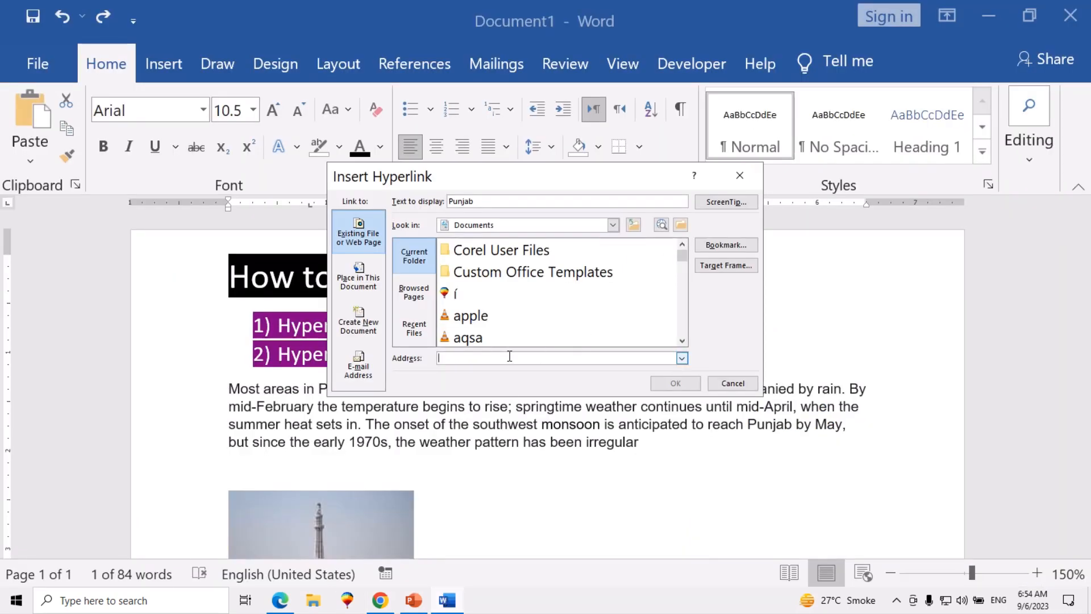
{"action": "key", "text": "ctrl+v"}
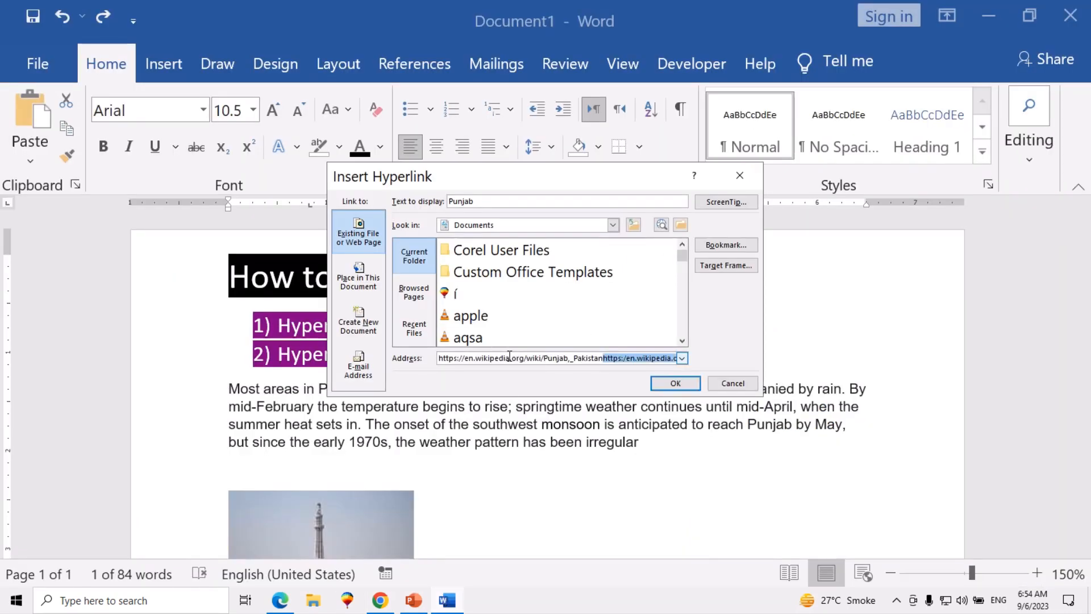
{"action": "left_click", "coordinate": [674, 384]}
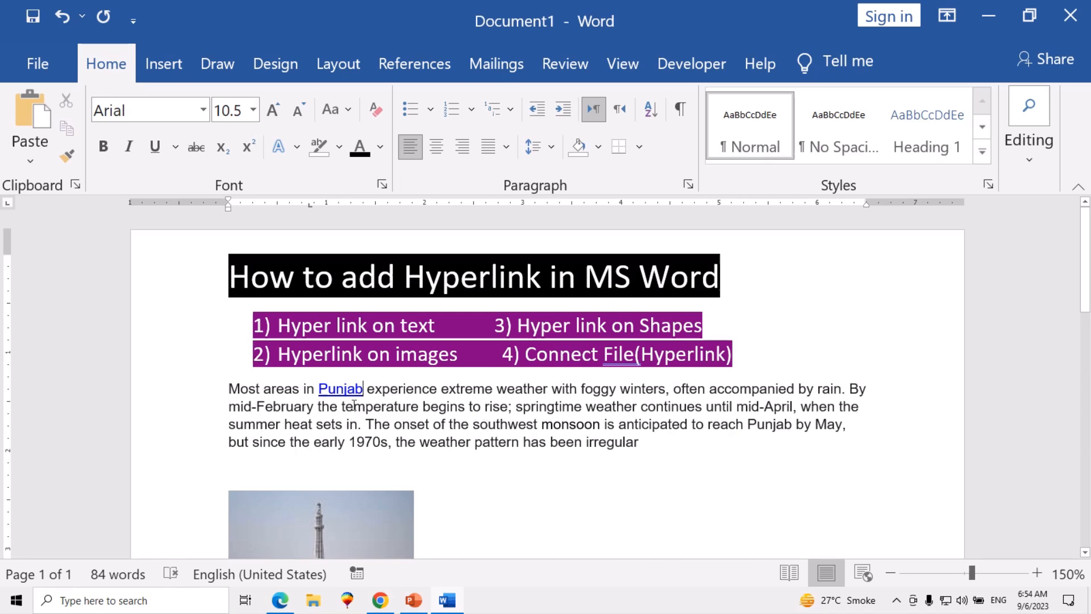
Follow the "Punjab" hyperlink to test it in the browser, and return to the Word document
{"action": "mouse_move", "coordinate": [353, 394]}
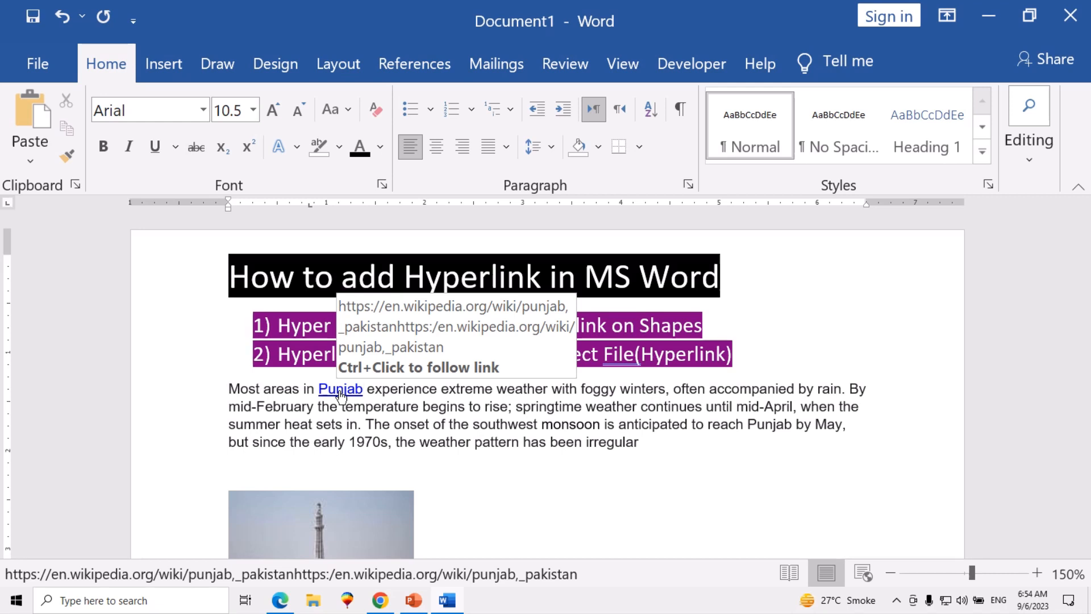
{"action": "left_click", "coordinate": [341, 392], "text": "ctrl"}
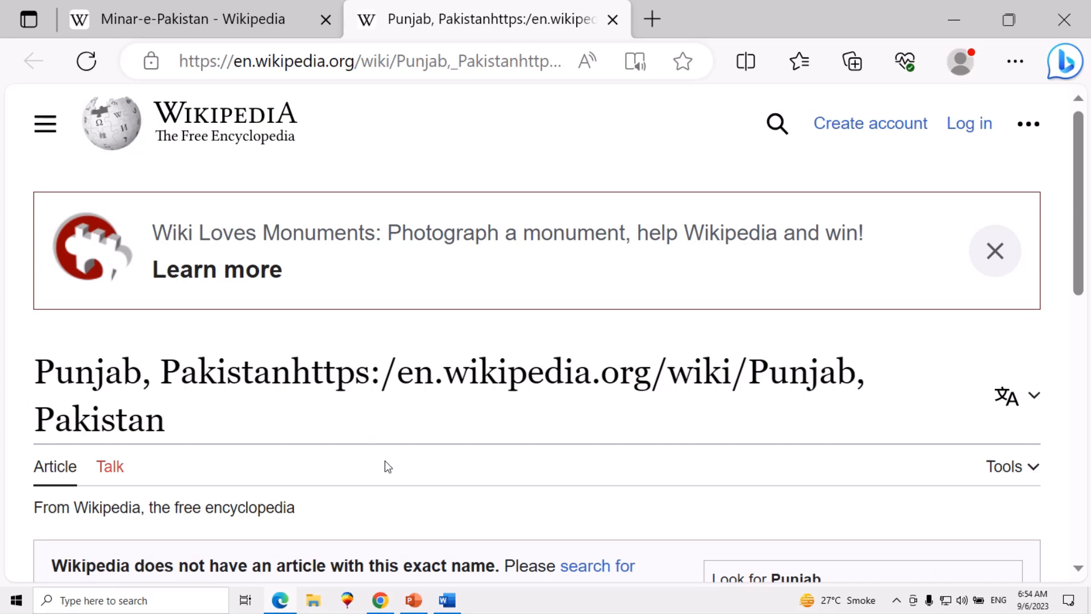
{"action": "left_click", "coordinate": [448, 600]}
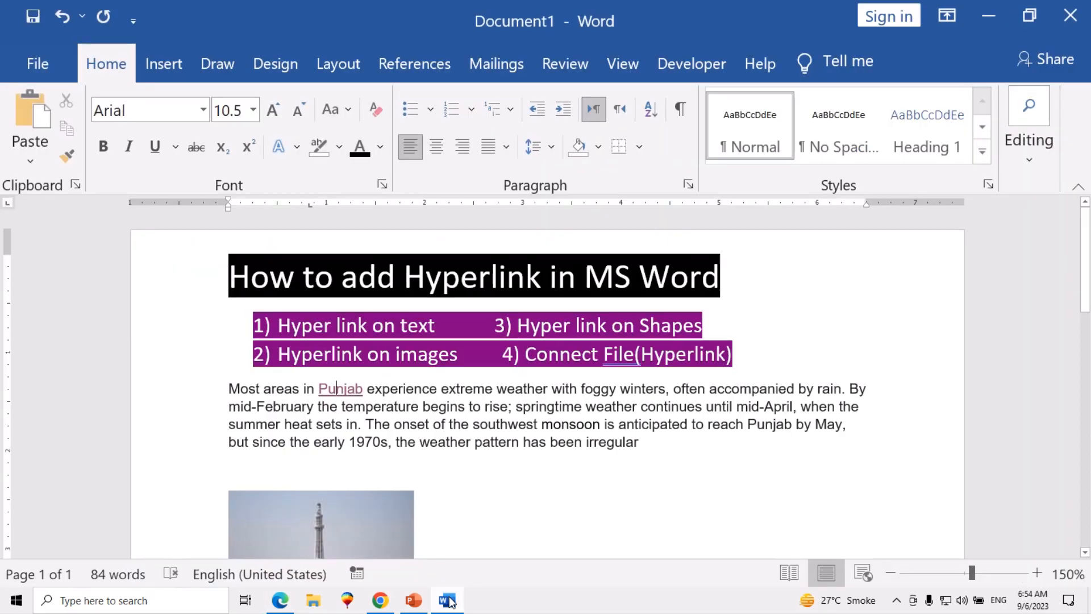
Start a hyperlink on the word "monsoon" in the paragraph, and search Google for "monsoon" in a new Chrome tab
{"action": "double_click", "coordinate": [597, 425]}
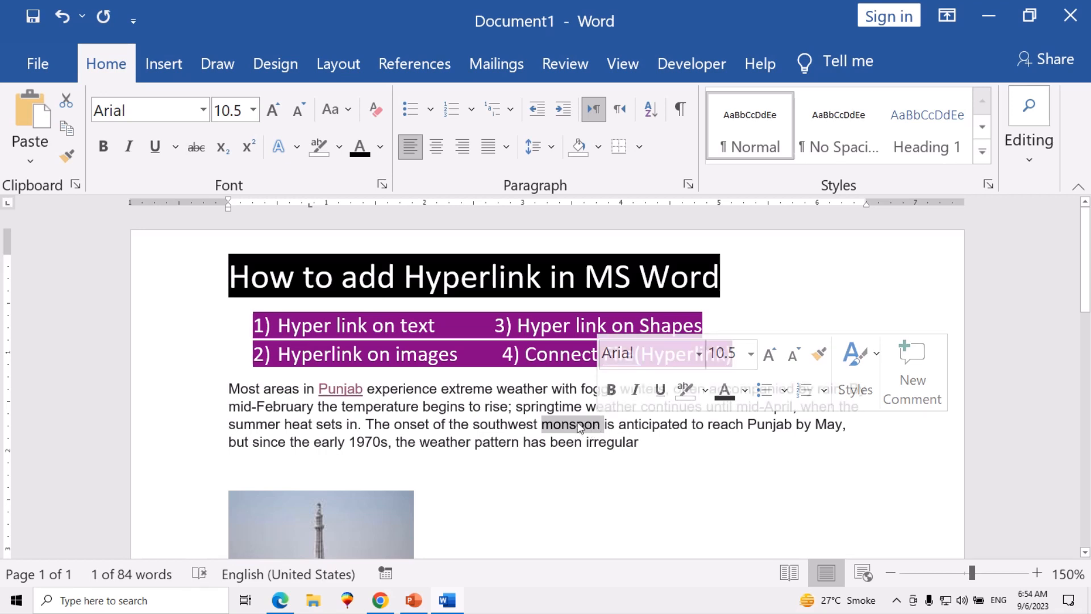
{"action": "key", "text": "ctrl+k"}
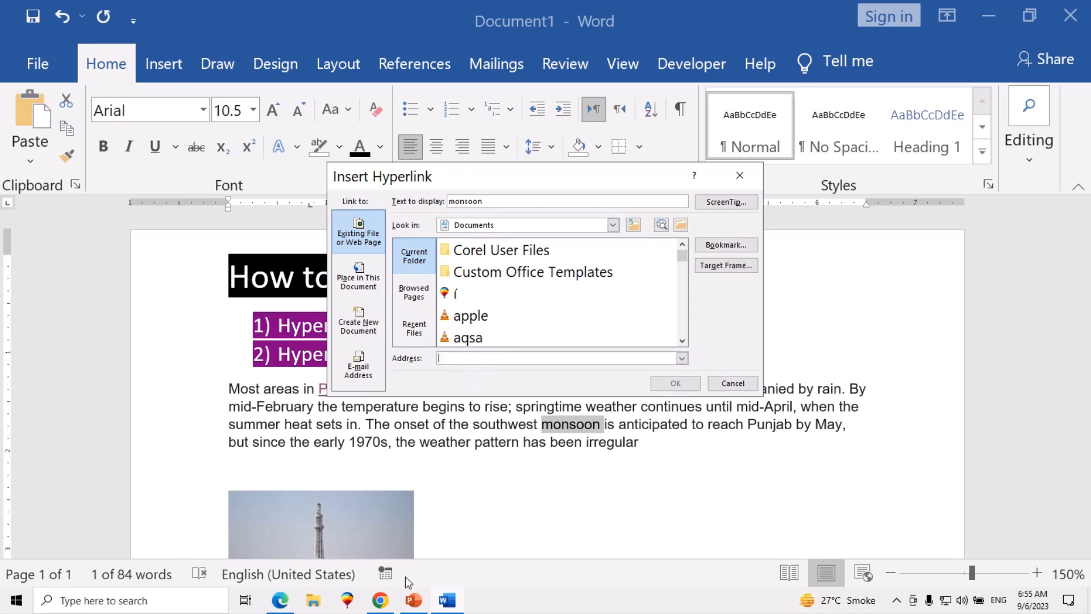
{"action": "left_click", "coordinate": [380, 600]}
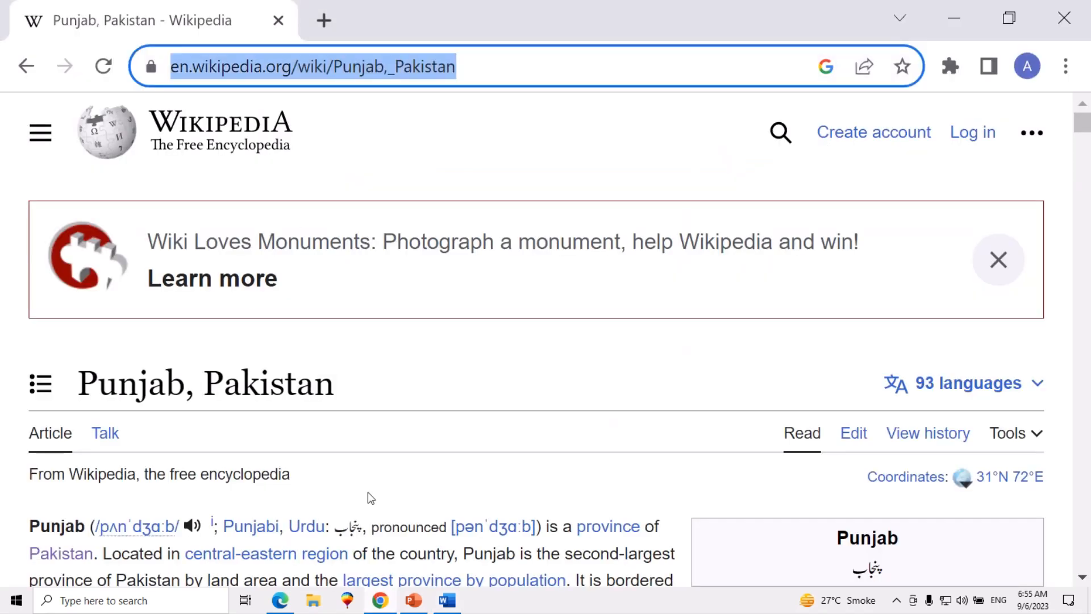
{"action": "left_click", "coordinate": [325, 20]}
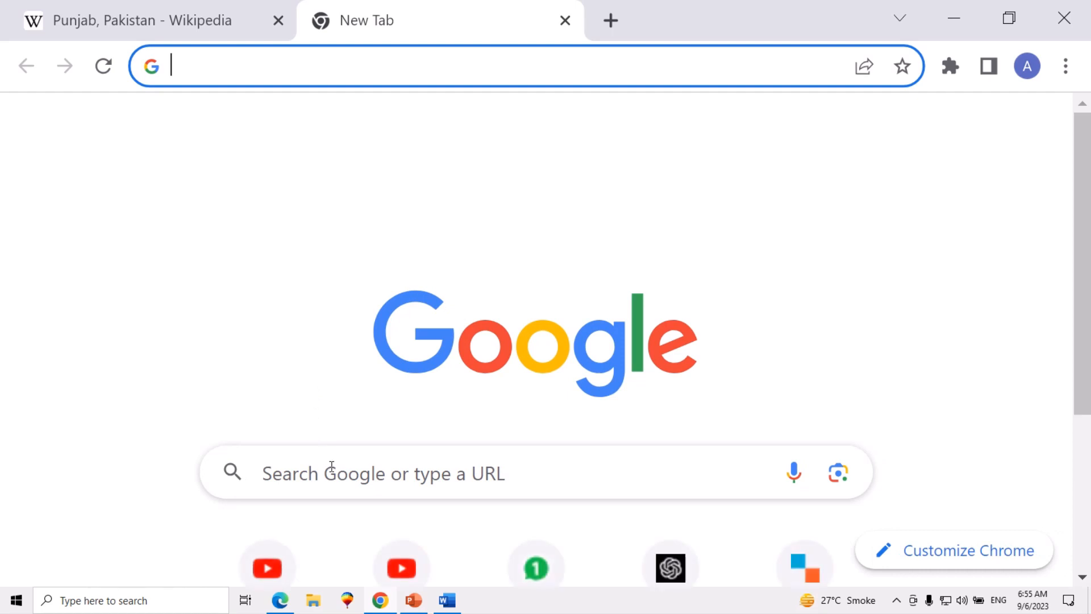
{"action": "left_click", "coordinate": [340, 471]}
{"action": "type", "text": "mo"}
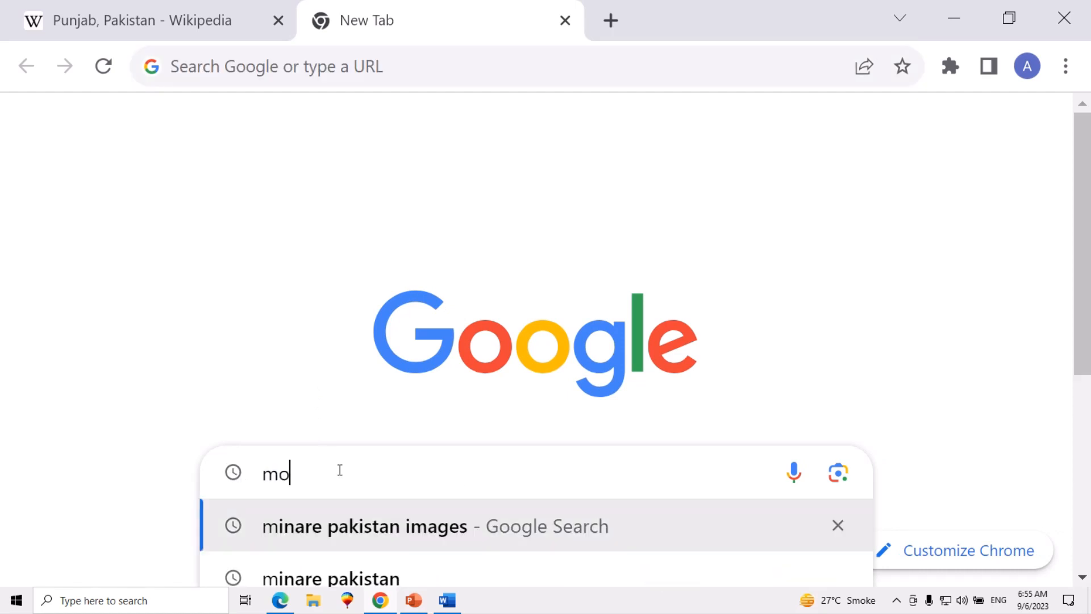
{"action": "type", "text": "nsoon"}
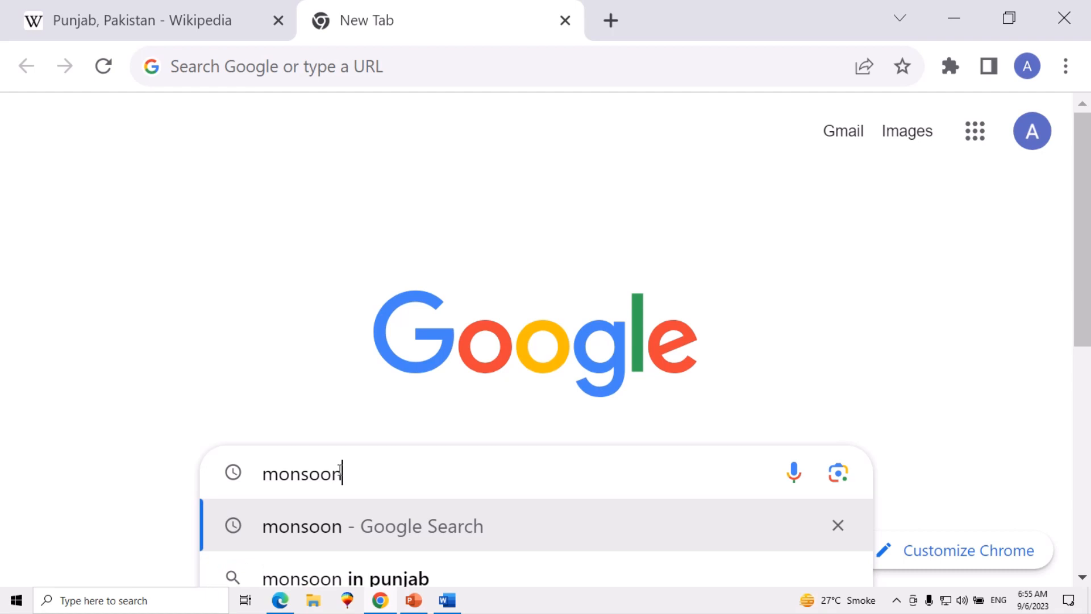
{"action": "key", "text": "Return"}
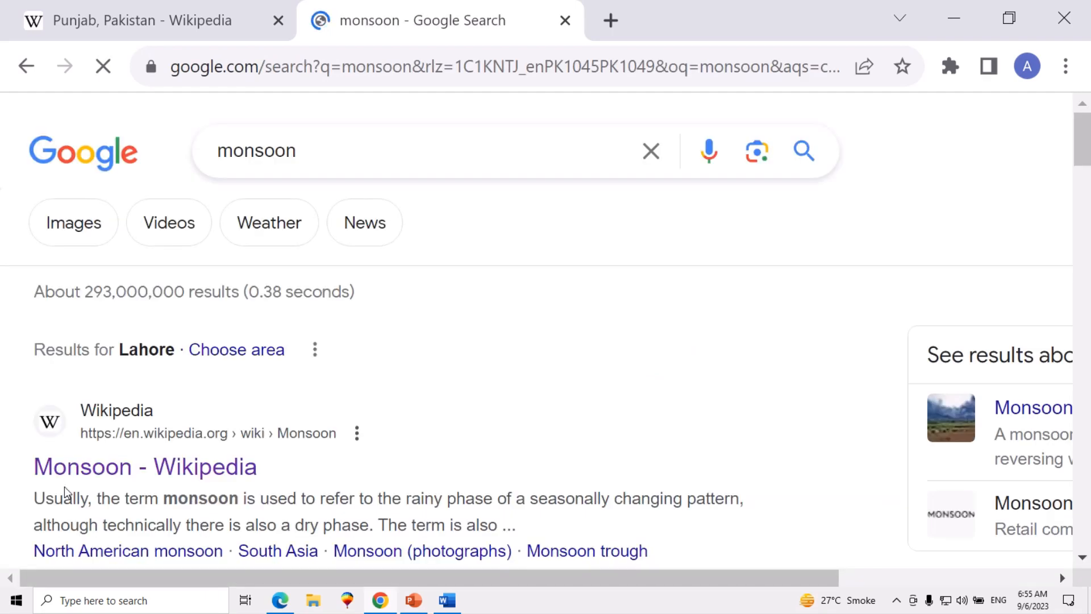
Open the Wikipedia article "Monsoon" from the search results and copy its full web address
{"action": "scroll", "coordinate": [66, 491], "scroll_direction": "down", "scroll_amount": 2}
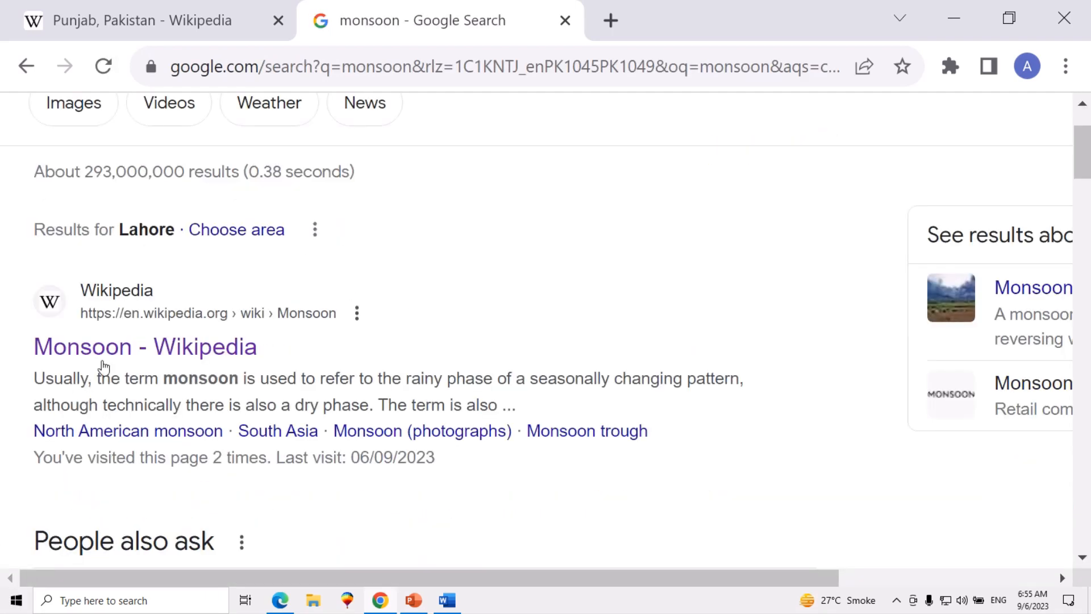
{"action": "left_click", "coordinate": [121, 299]}
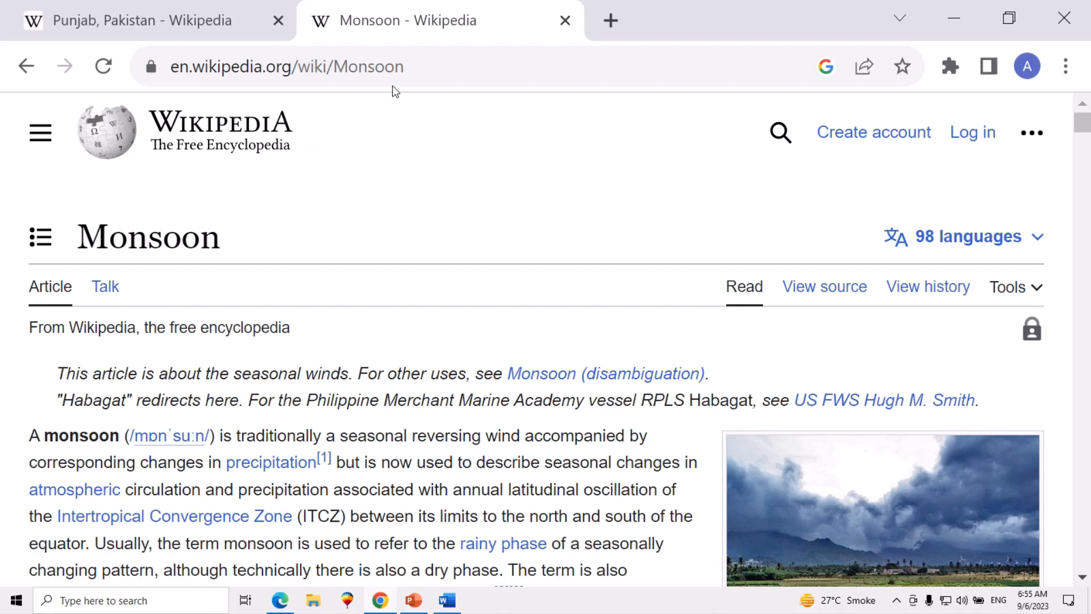
{"action": "double_click", "coordinate": [406, 67]}
{"action": "left_click_drag", "start_coordinate": [407, 67], "coordinate": [161, 79]}
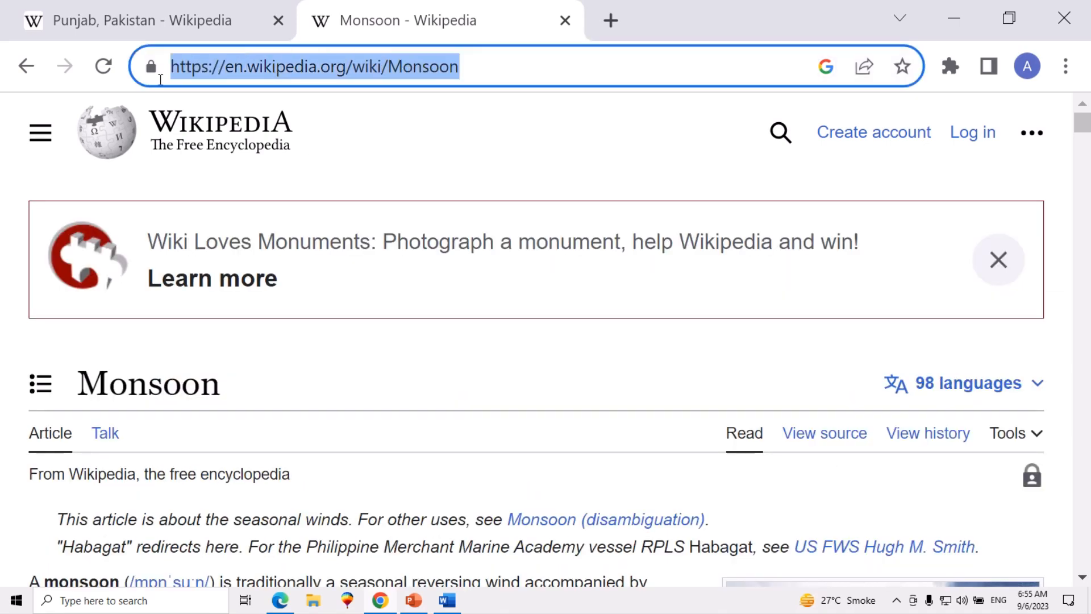
{"action": "right_click", "coordinate": [219, 69]}
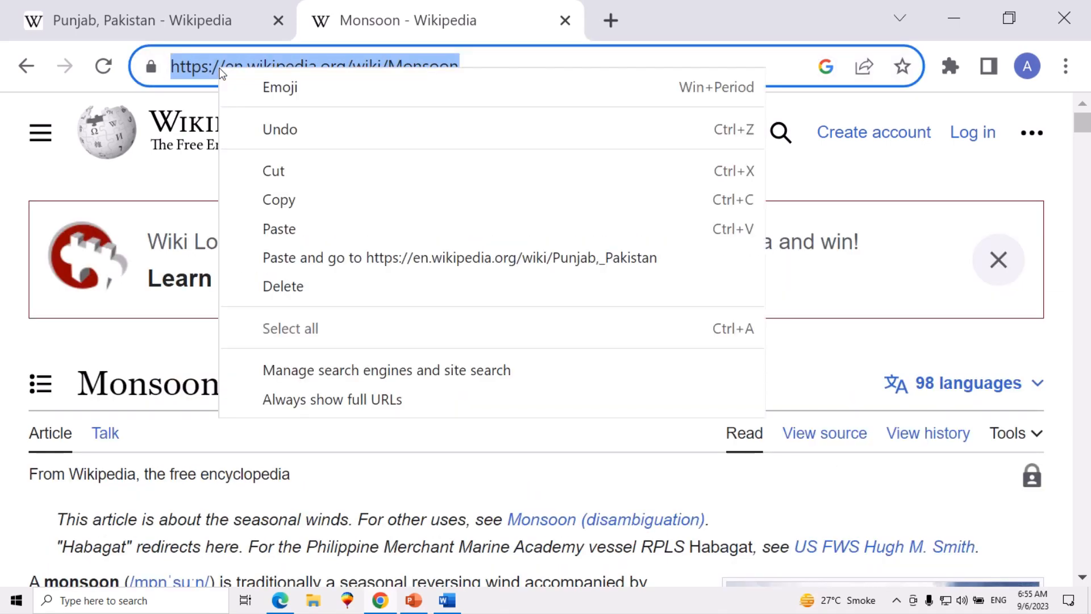
{"action": "left_click", "coordinate": [280, 200]}
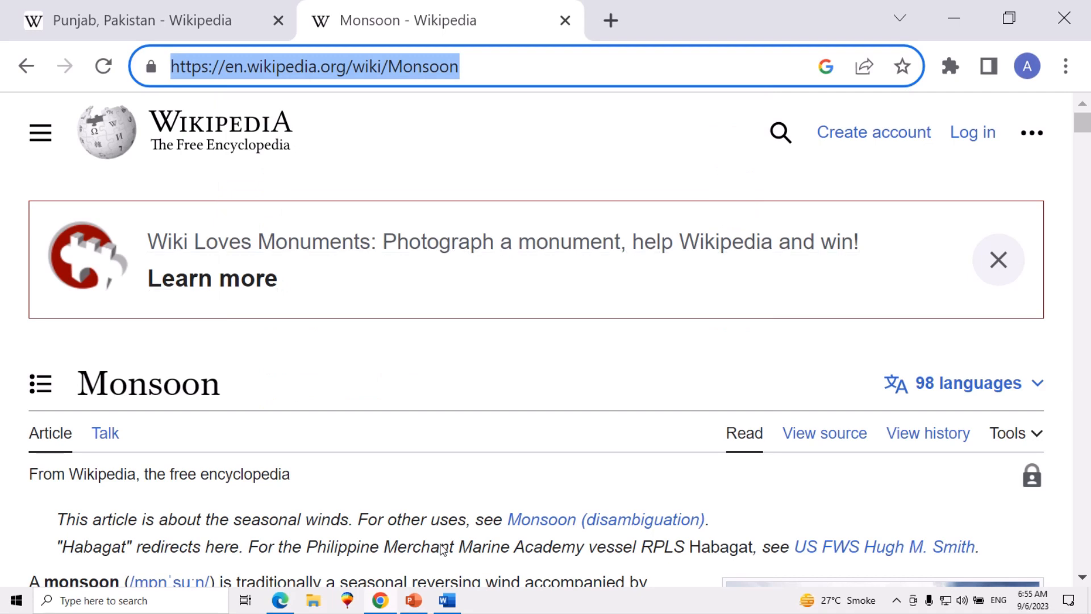
{"action": "left_click", "coordinate": [447, 600]}
{"action": "left_click", "coordinate": [454, 358]}
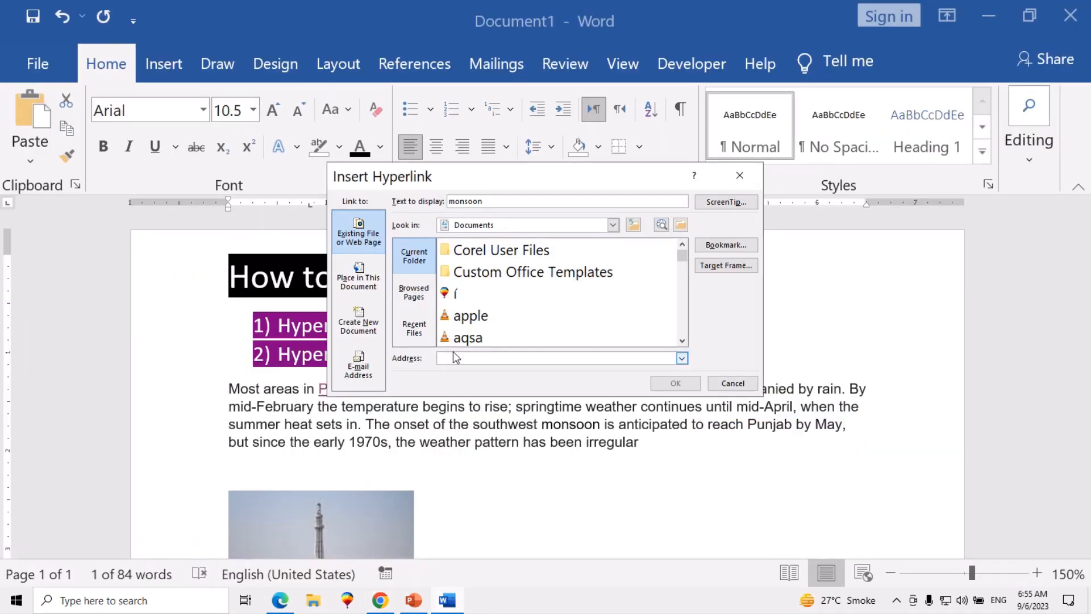
{"action": "key", "text": "ctrl+v"}
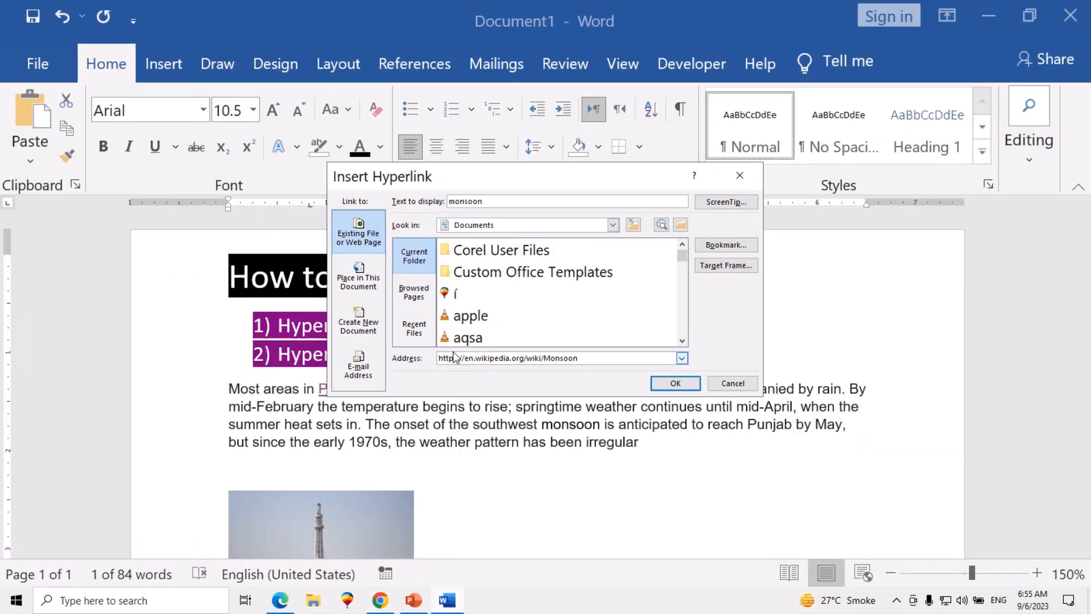
{"action": "key", "text": "Return"}
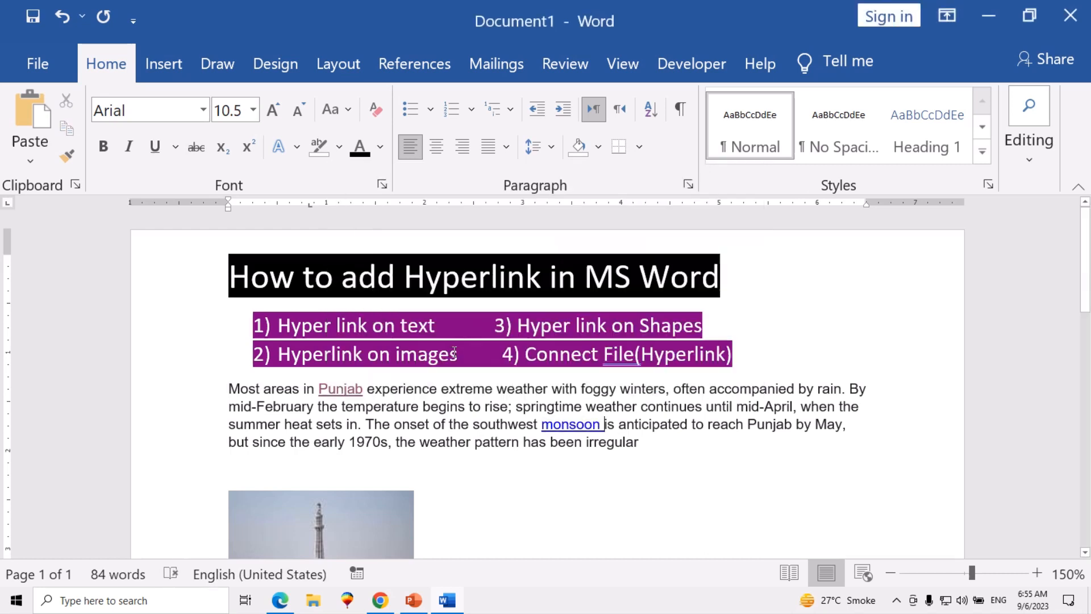
Follow the "monsoon" hyperlink to test it, look through the article in the browser, and return to the Word document
{"action": "mouse_move", "coordinate": [578, 429]}
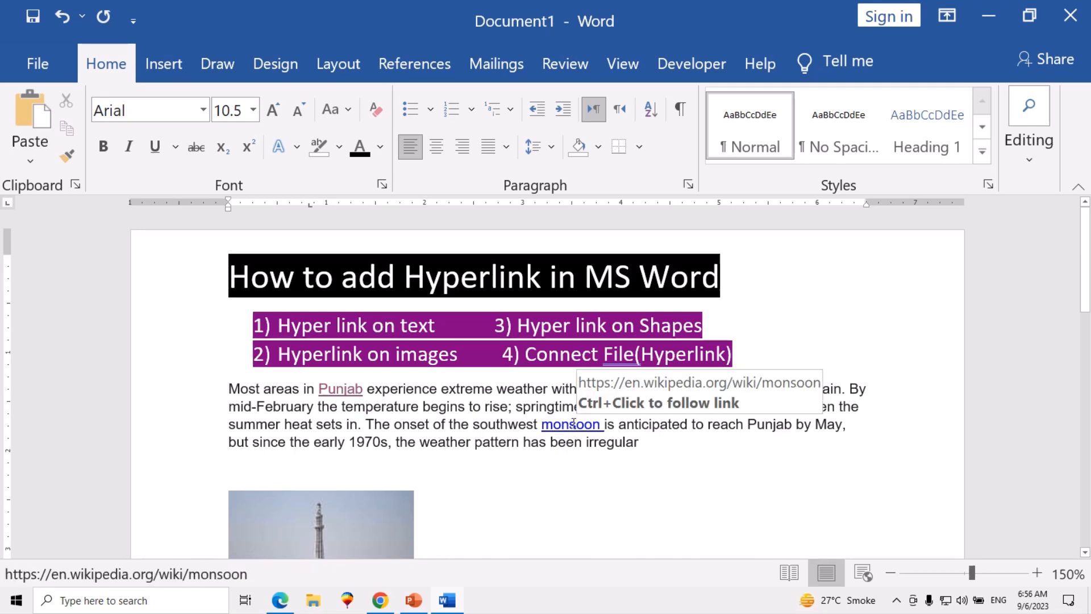
{"action": "left_click", "coordinate": [570, 424]}
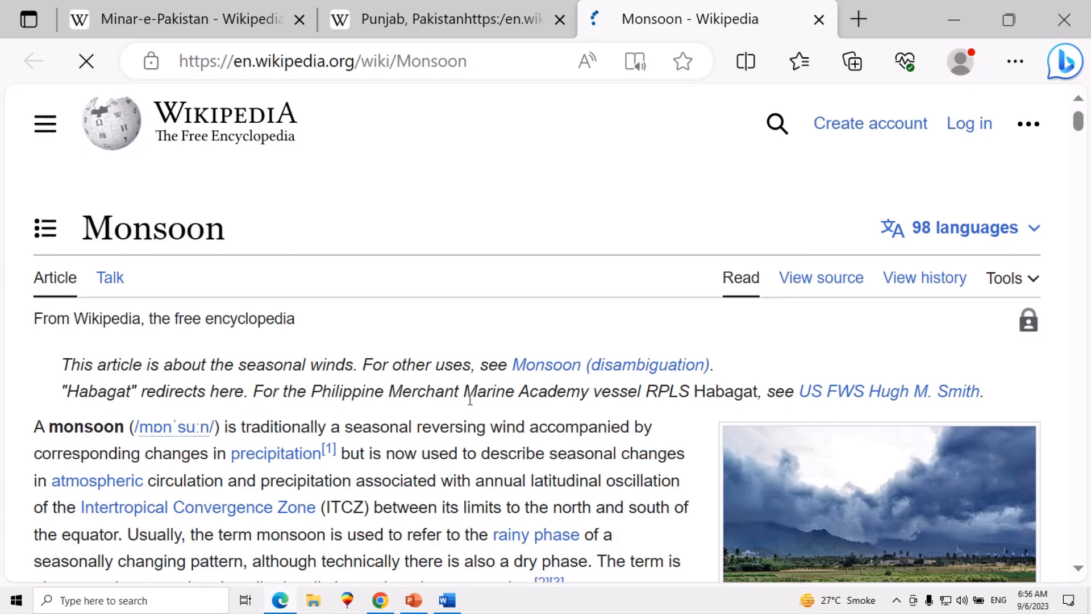
{"action": "scroll", "coordinate": [469, 400], "scroll_direction": "down", "scroll_amount": 12}
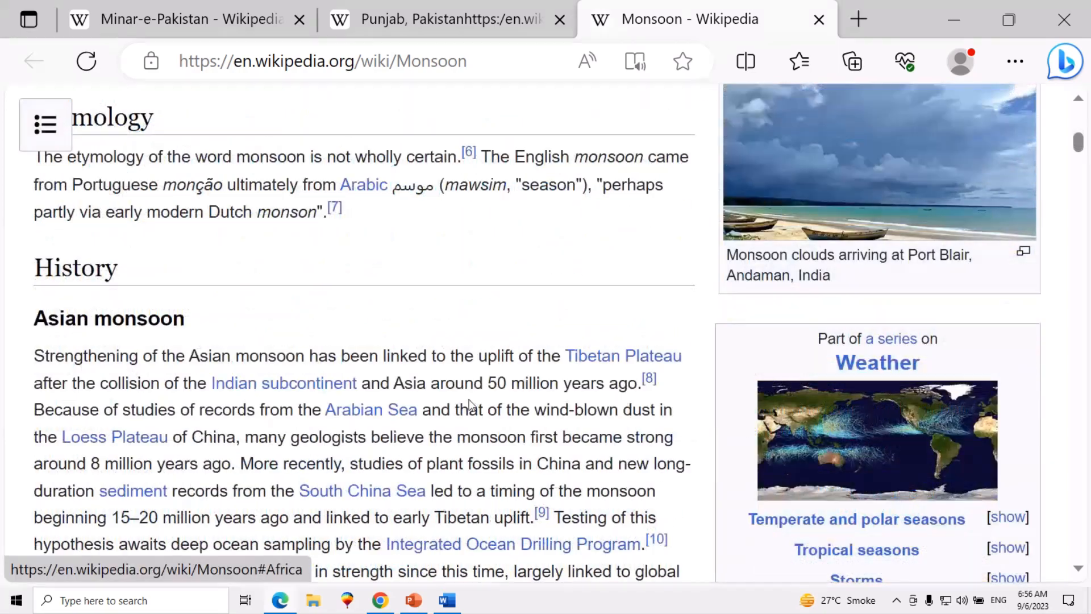
{"action": "scroll", "coordinate": [470, 403], "scroll_direction": "down", "scroll_amount": 10}
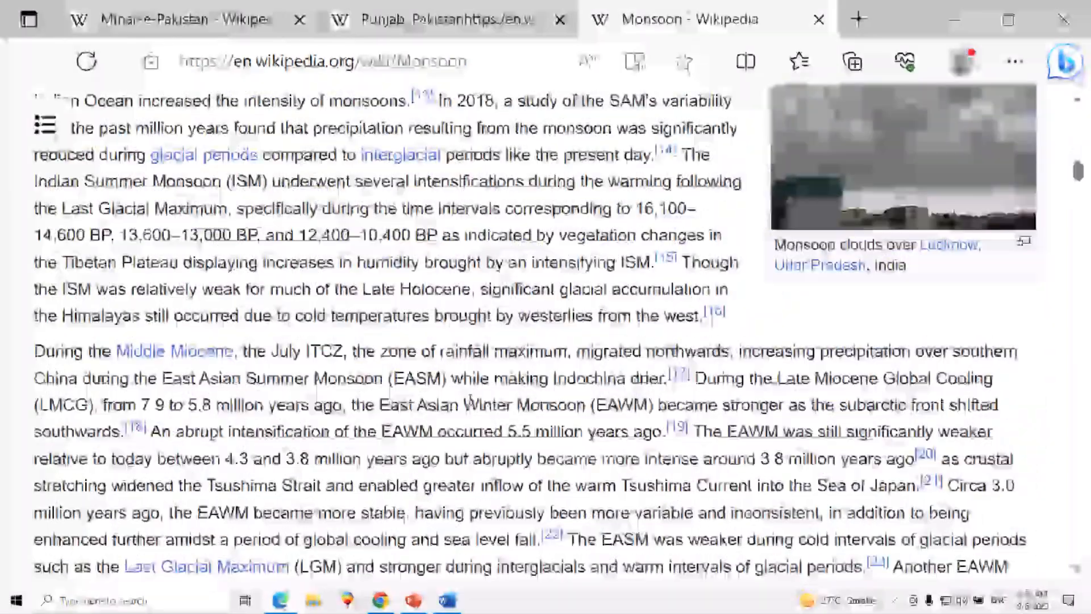
{"action": "scroll", "coordinate": [470, 400], "scroll_direction": "down", "scroll_amount": 10}
{"action": "scroll", "coordinate": [450, 471], "scroll_direction": "up", "scroll_amount": 6}
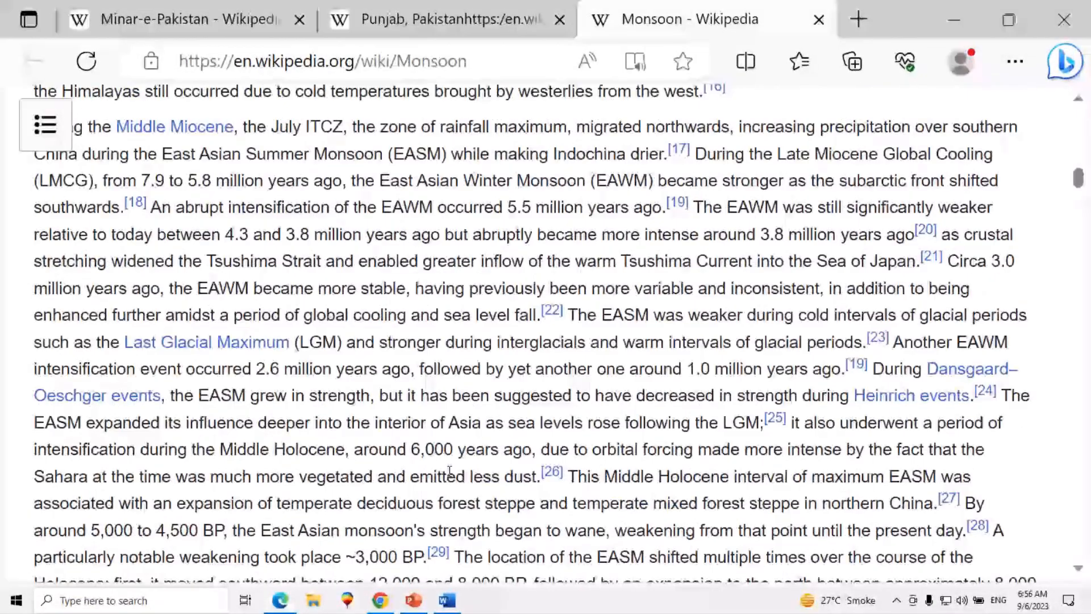
{"action": "left_click", "coordinate": [450, 599]}
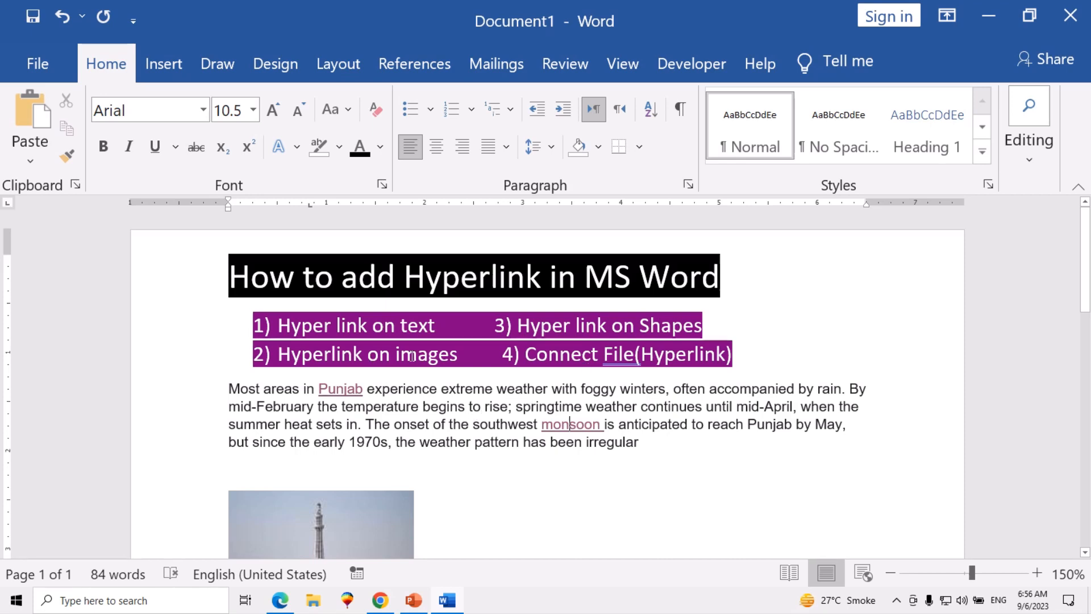
Select the tower picture below the paragraph and start inserting a hyperlink on it
{"action": "scroll", "coordinate": [412, 356], "scroll_direction": "down", "scroll_amount": 3}
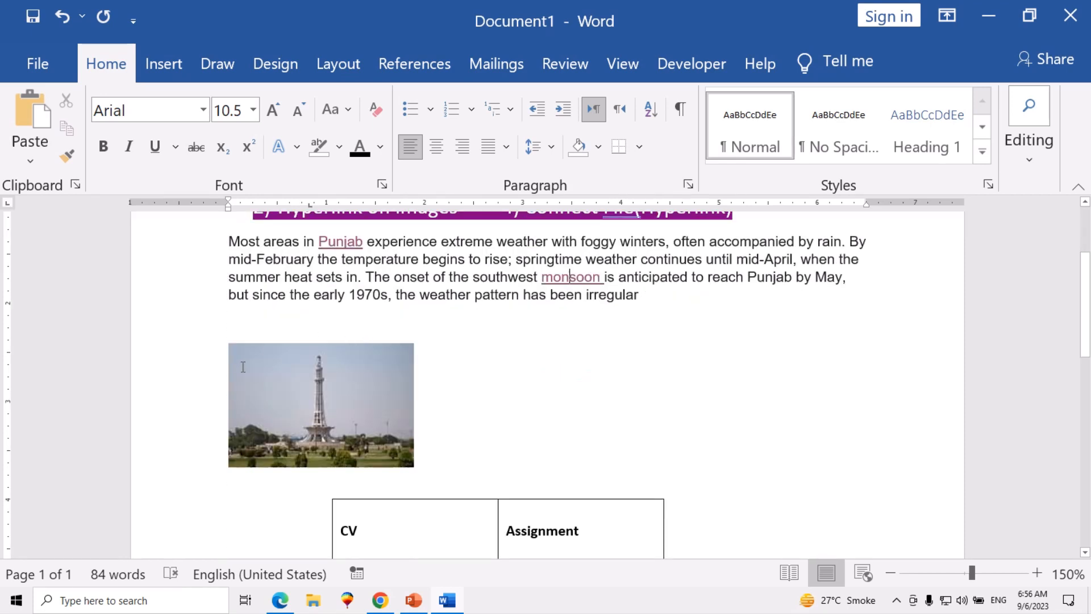
{"action": "left_click", "coordinate": [324, 394]}
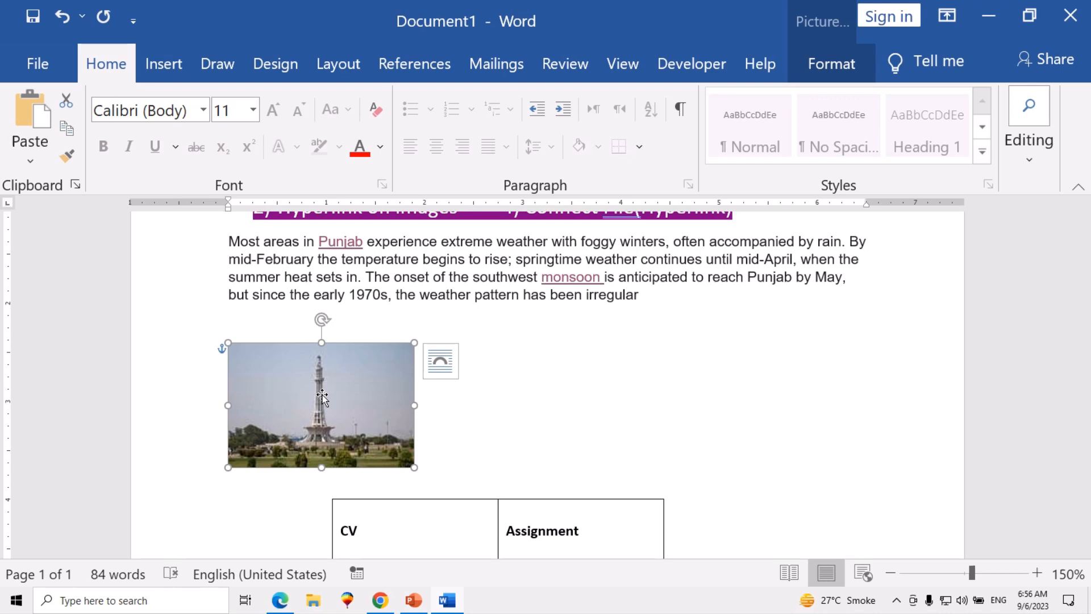
{"action": "key", "text": "ctrl+k"}
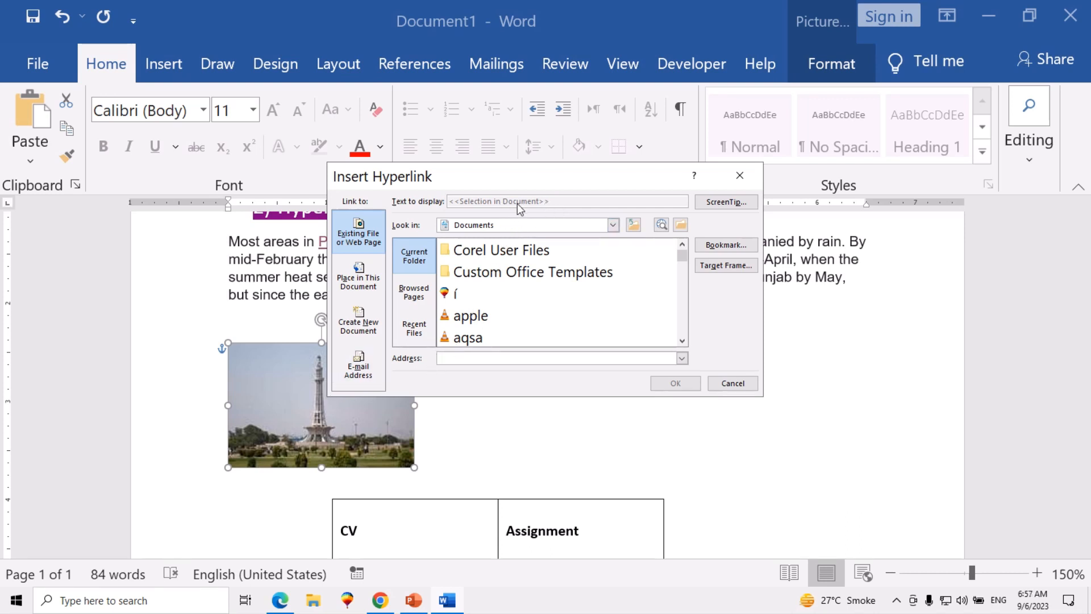
Switch to Chrome, go back to the Google results page and replace the search with "minare pakistan"
{"action": "left_click", "coordinate": [380, 600]}
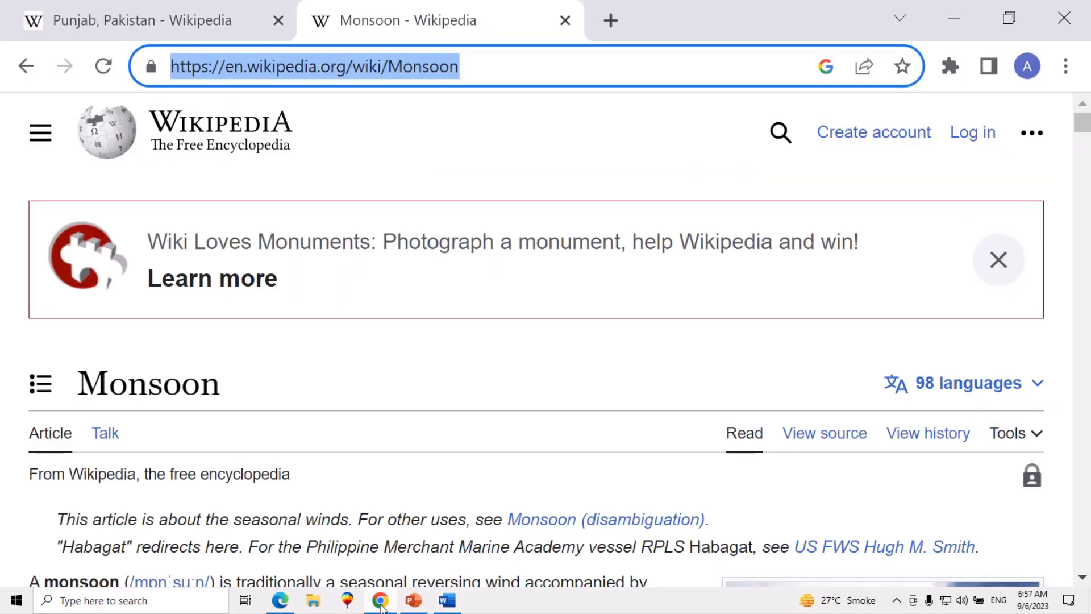
{"action": "left_click", "coordinate": [26, 66]}
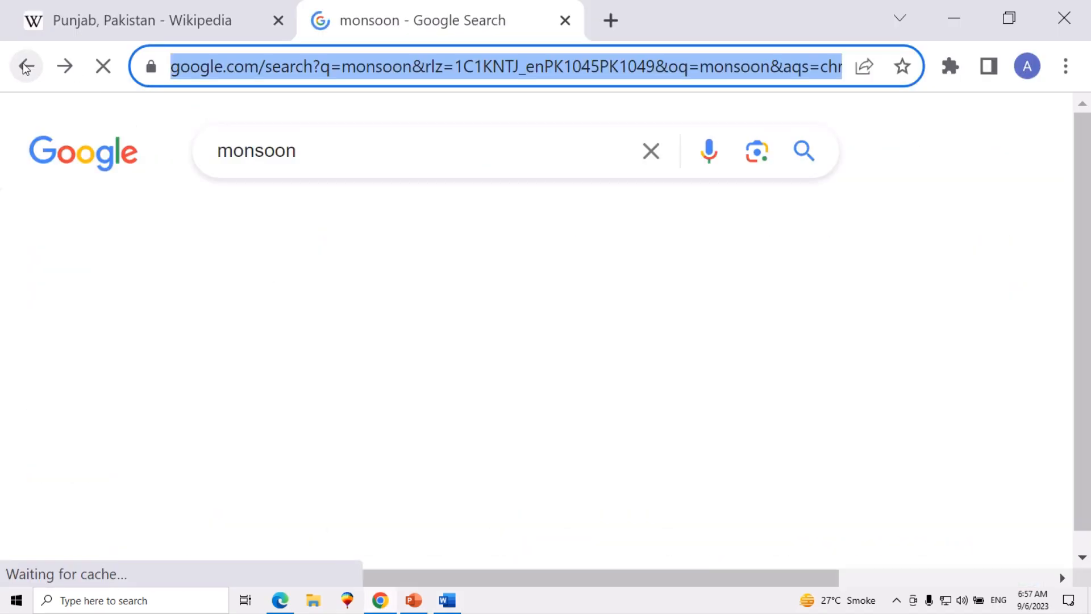
{"action": "scroll", "coordinate": [238, 279], "scroll_direction": "up", "scroll_amount": 2}
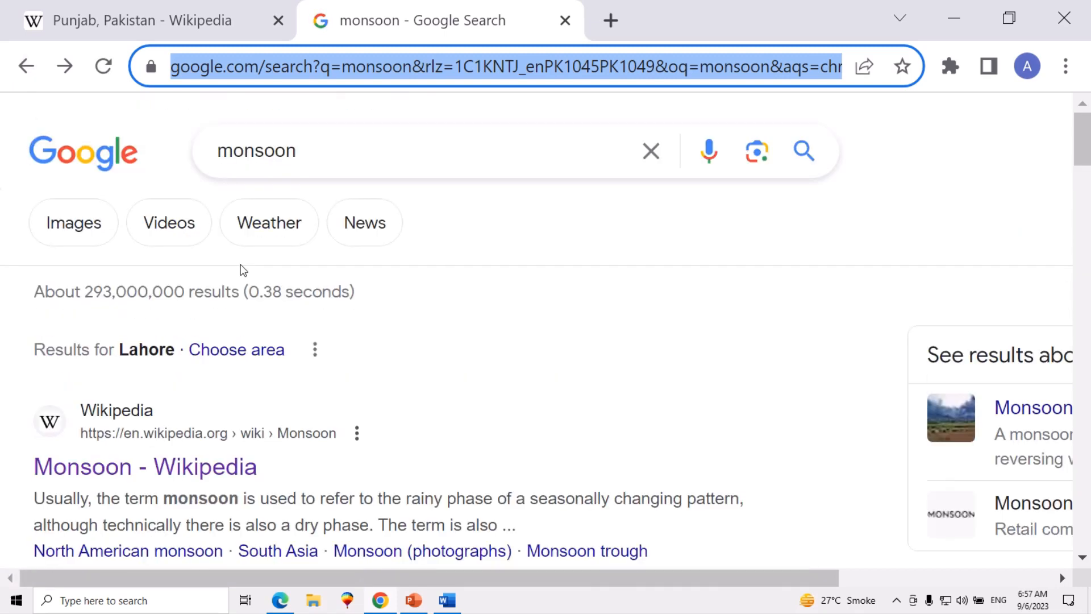
{"action": "left_click", "coordinate": [317, 159]}
{"action": "key", "text": "BackSpace"}
{"action": "key", "text": "BackSpace"}
{"action": "key", "text": "BackSpace"}
{"action": "key", "text": "BackSpace"}
{"action": "key", "text": "BackSpace"}
{"action": "key", "text": "BackSpace"}
{"action": "key", "text": "BackSpace"}
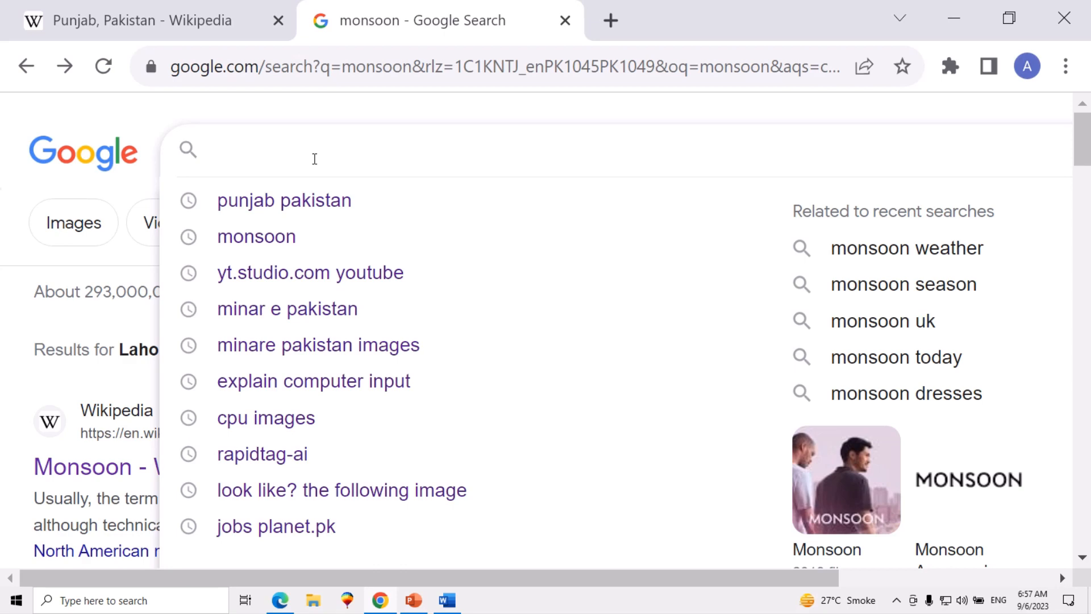
{"action": "type", "text": "mi"}
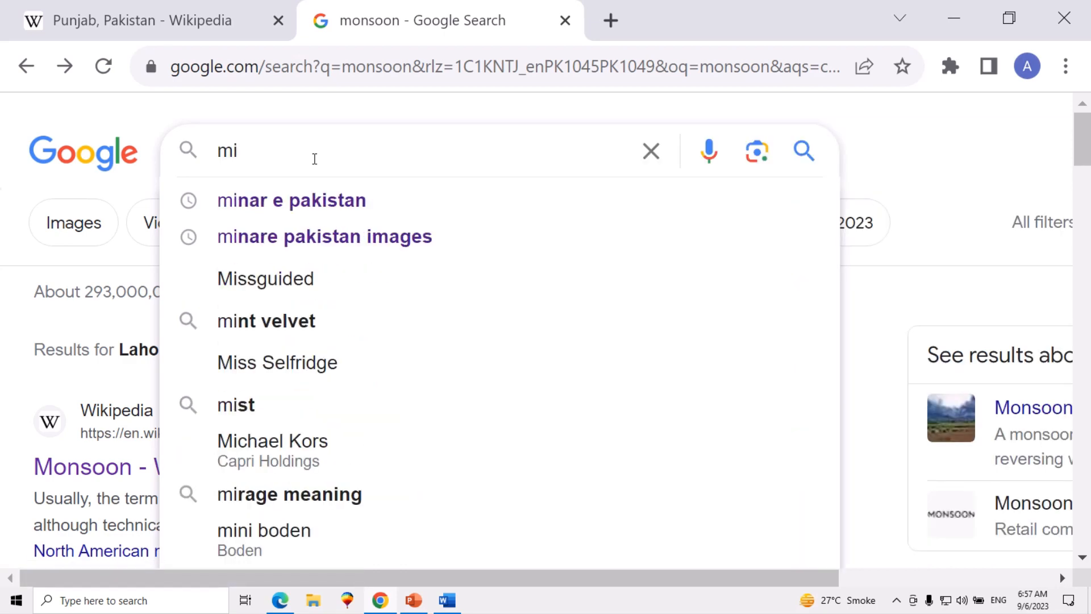
{"action": "type", "text": "nar"}
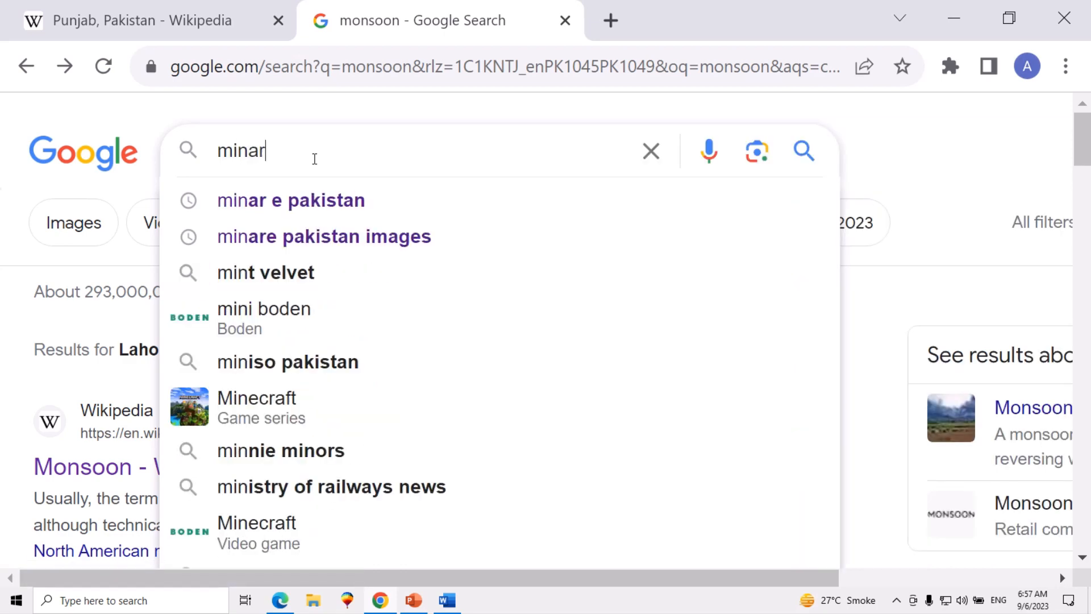
{"action": "type", "text": "e pakis"}
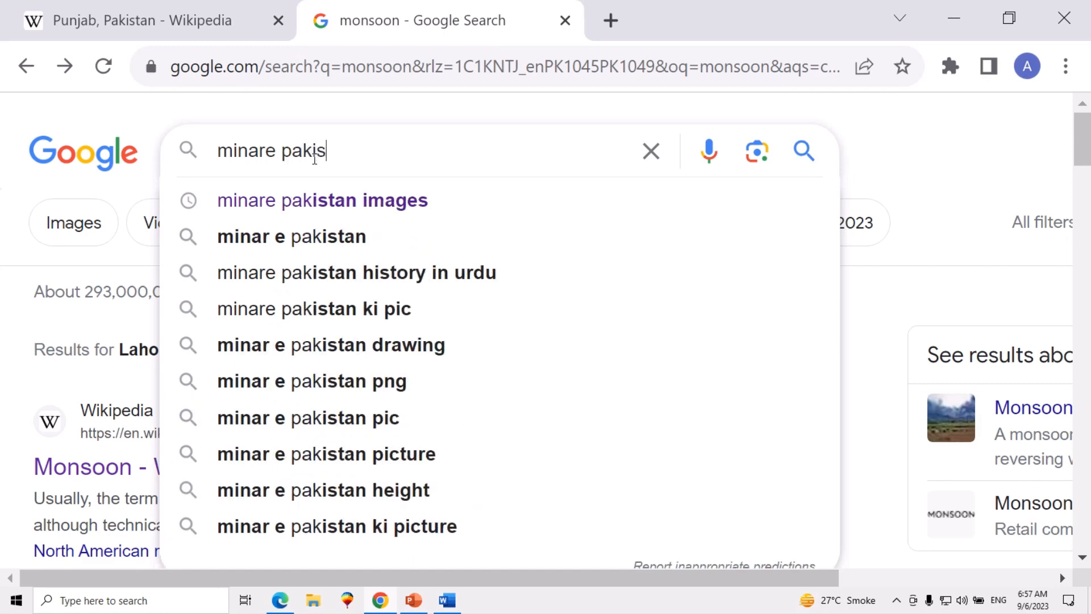
{"action": "type", "text": "tan"}
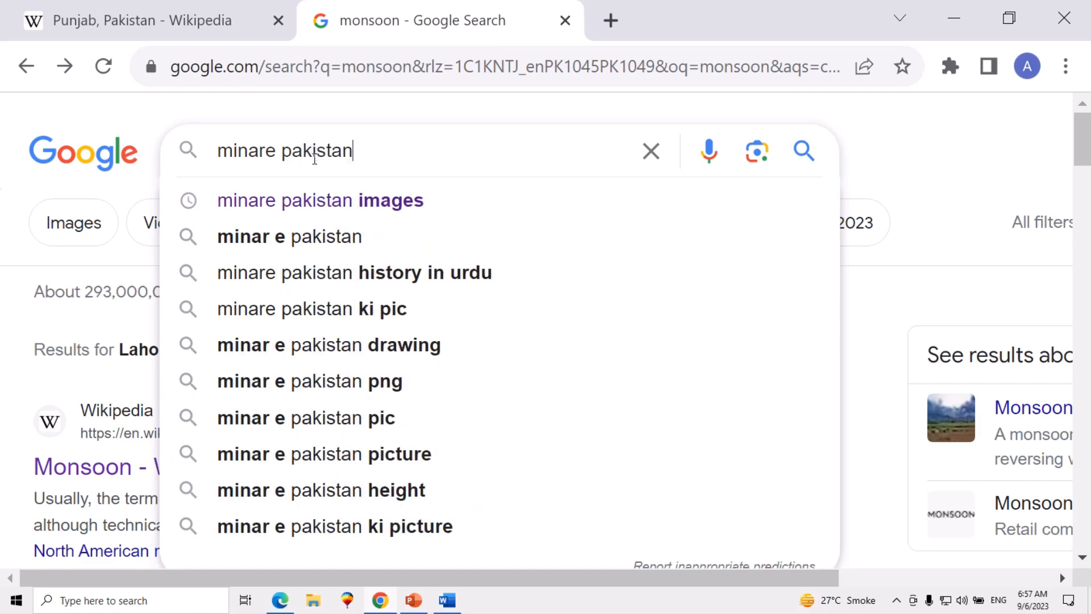
{"action": "key", "text": "Return"}
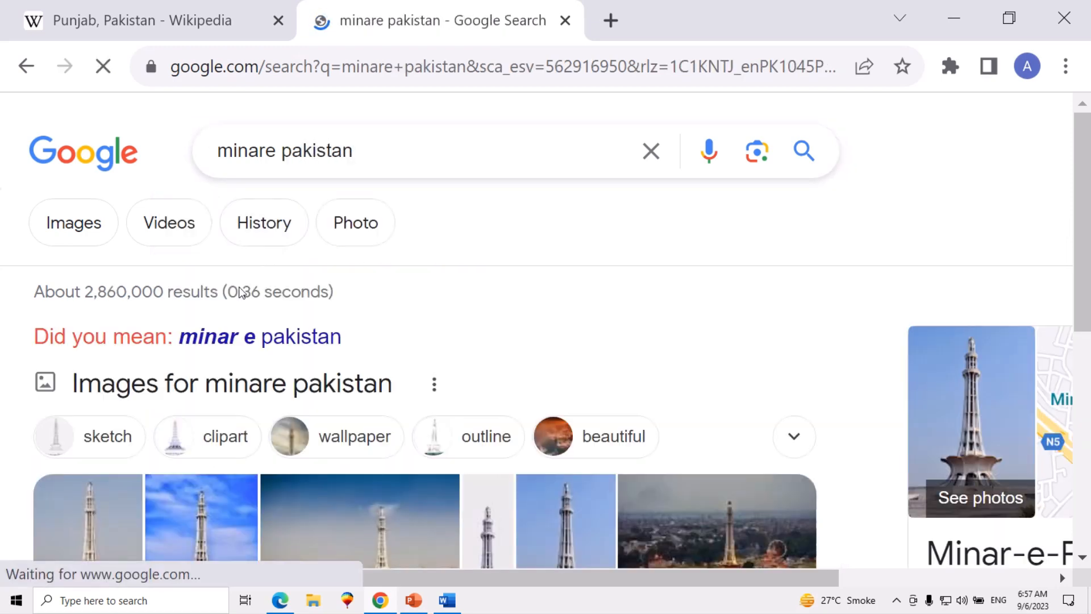
Open the Minar-e-Pakistan Wikipedia article from the search results
{"action": "scroll", "coordinate": [241, 293], "scroll_direction": "down", "scroll_amount": 18}
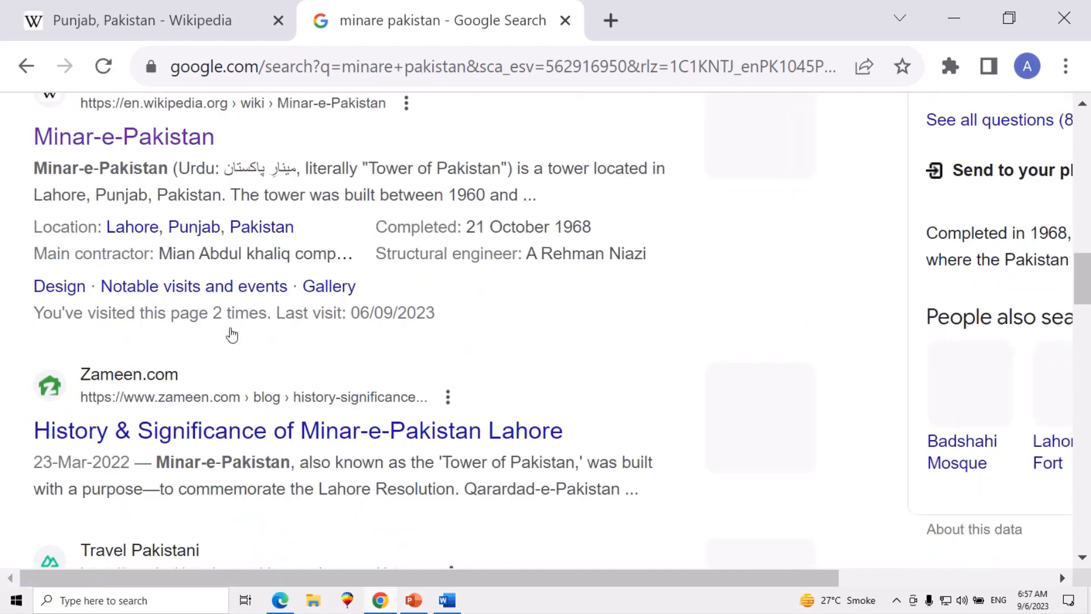
{"action": "scroll", "coordinate": [232, 334], "scroll_direction": "up", "scroll_amount": 4}
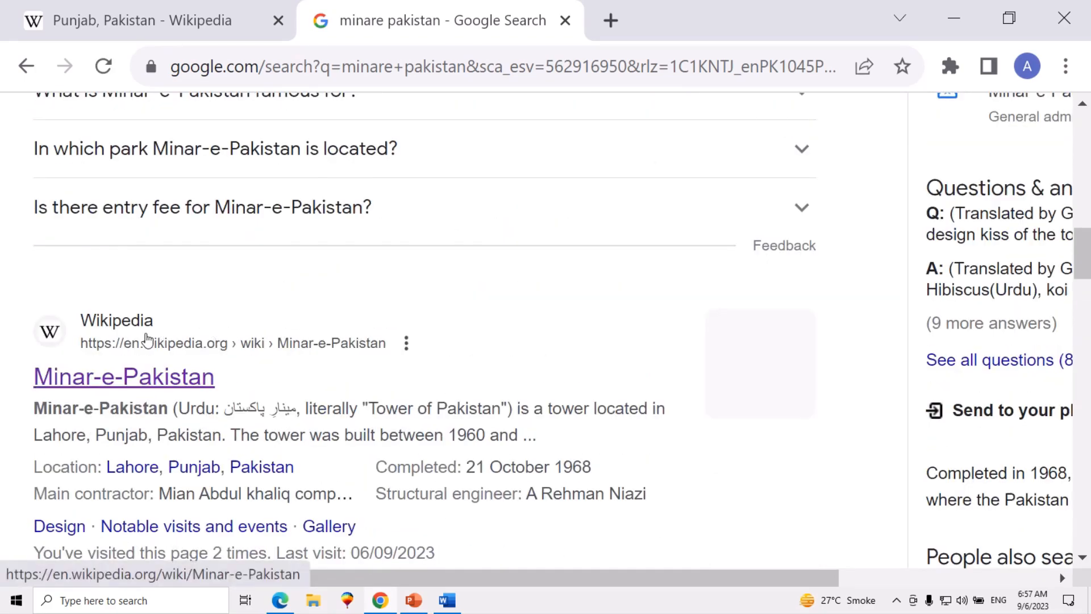
{"action": "left_click", "coordinate": [146, 340]}
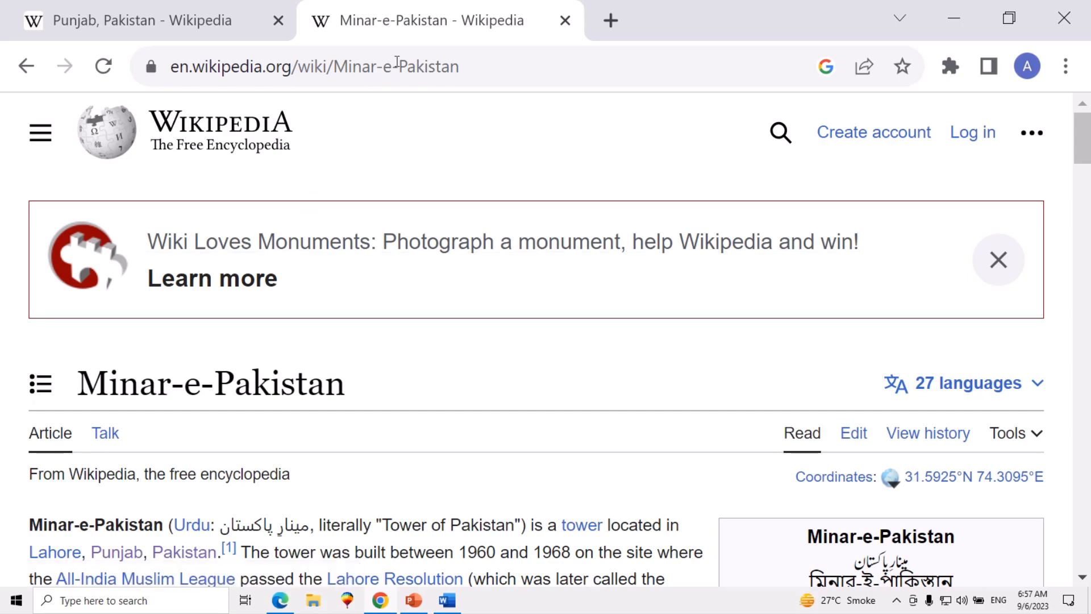
{"action": "left_click_drag", "start_coordinate": [464, 59], "coordinate": [148, 69]}
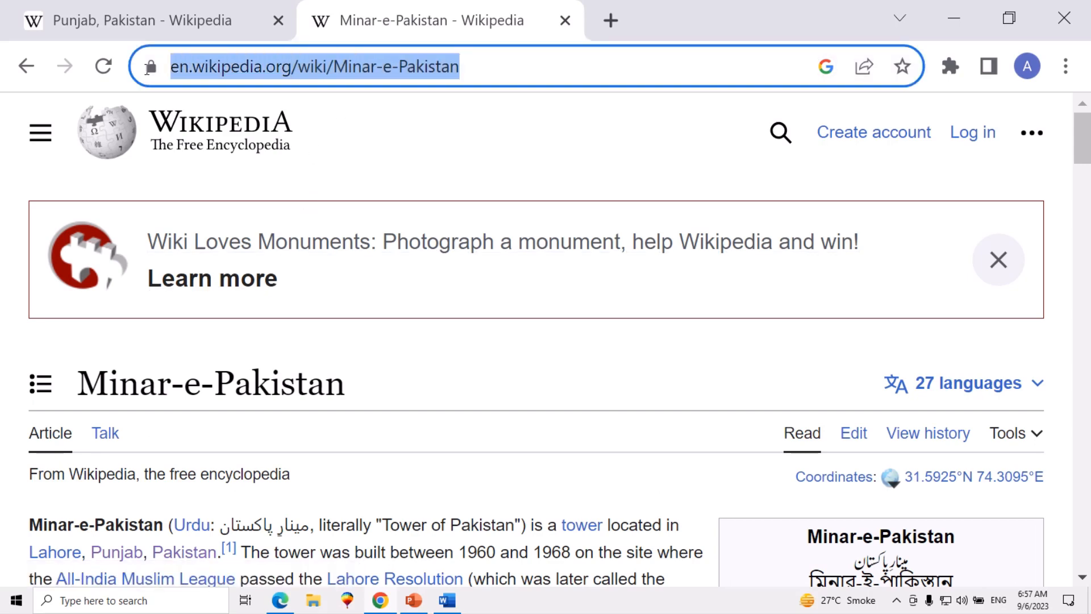
{"action": "right_click", "coordinate": [213, 64]}
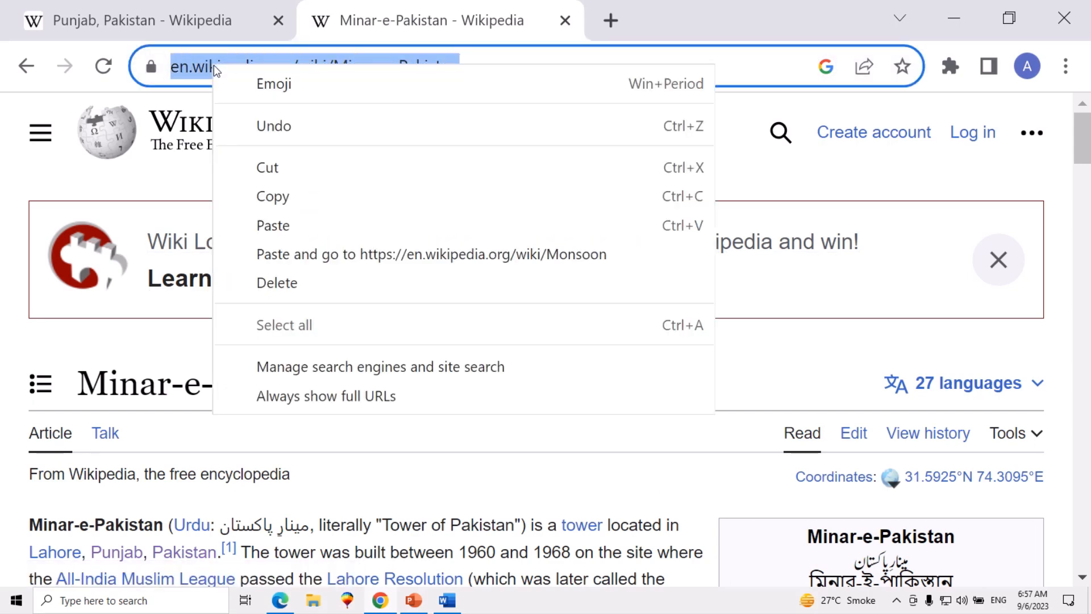
{"action": "left_click", "coordinate": [259, 195]}
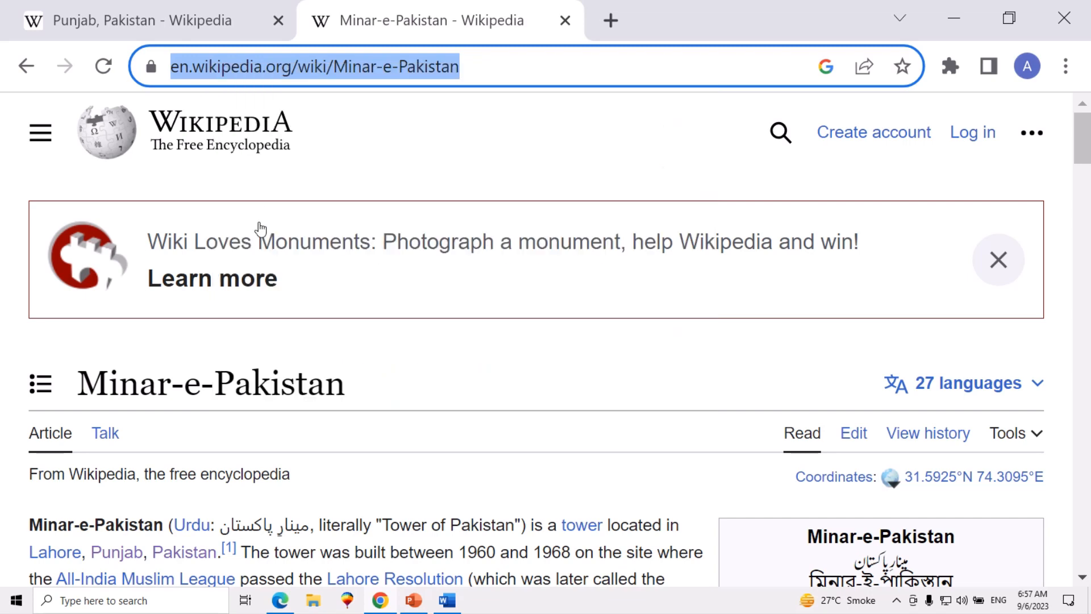
{"action": "left_click", "coordinate": [448, 601]}
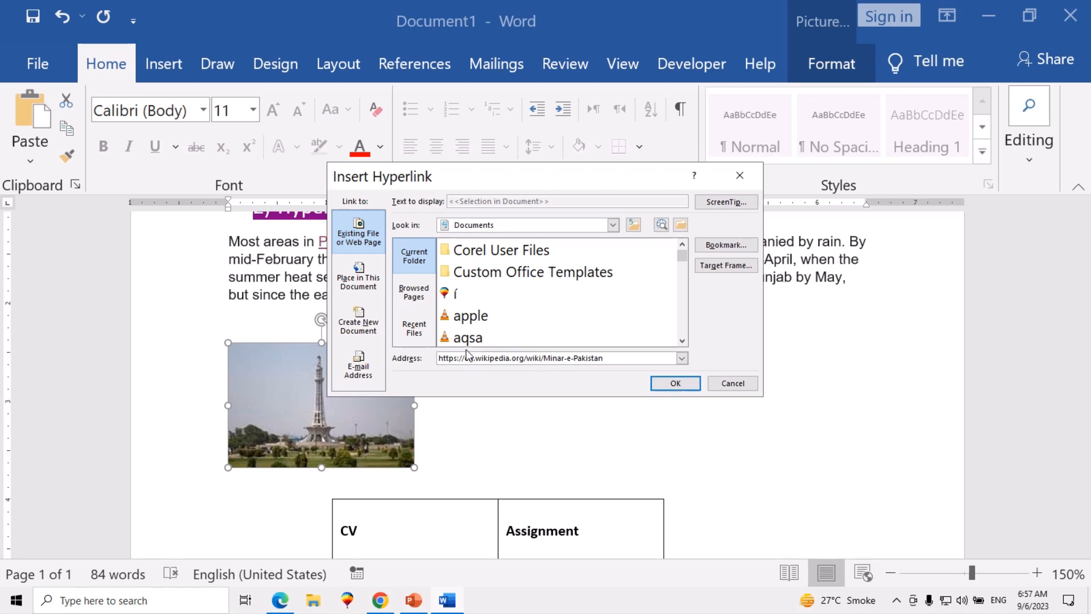
{"action": "key", "text": "Return"}
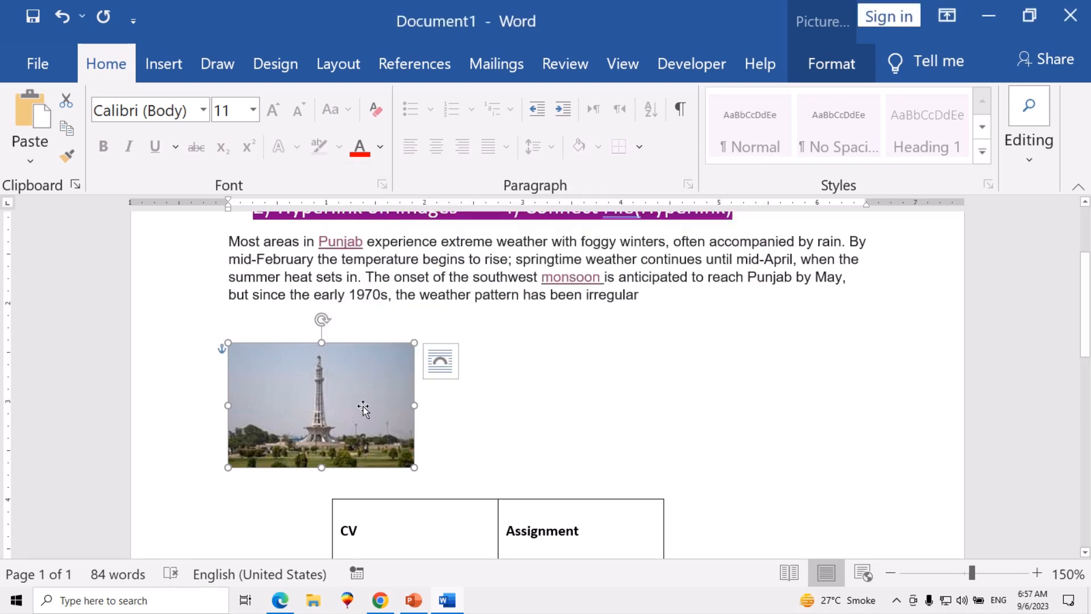
Follow the tower picture's hyperlink to test it, look through the article in the browser, and return to the Word document
{"action": "mouse_move", "coordinate": [363, 407]}
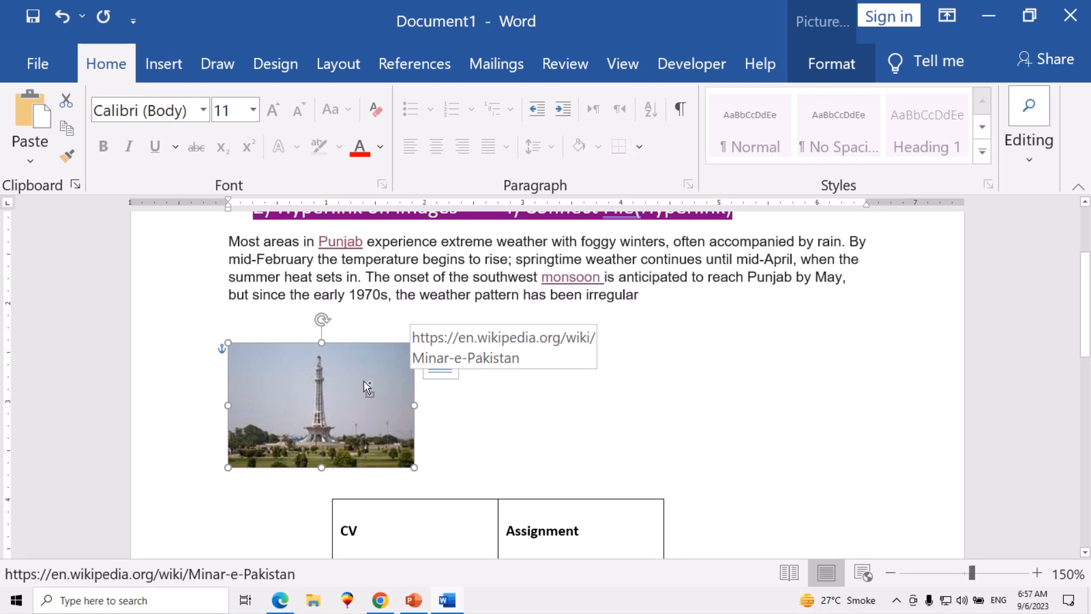
{"action": "left_click", "coordinate": [365, 386], "text": "ctrl"}
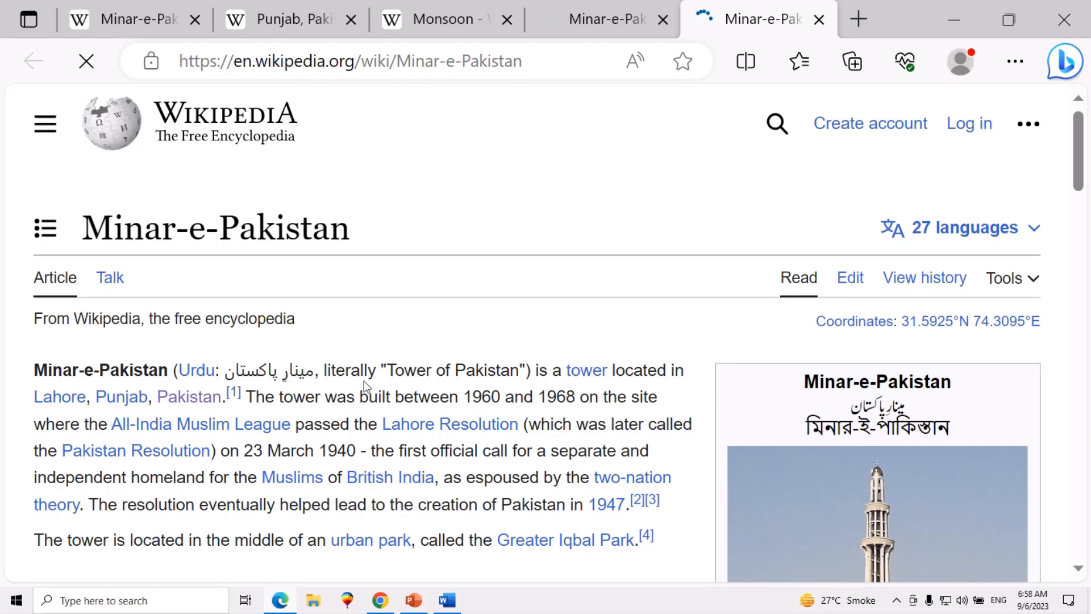
{"action": "scroll", "coordinate": [287, 316], "scroll_direction": "down", "scroll_amount": 10}
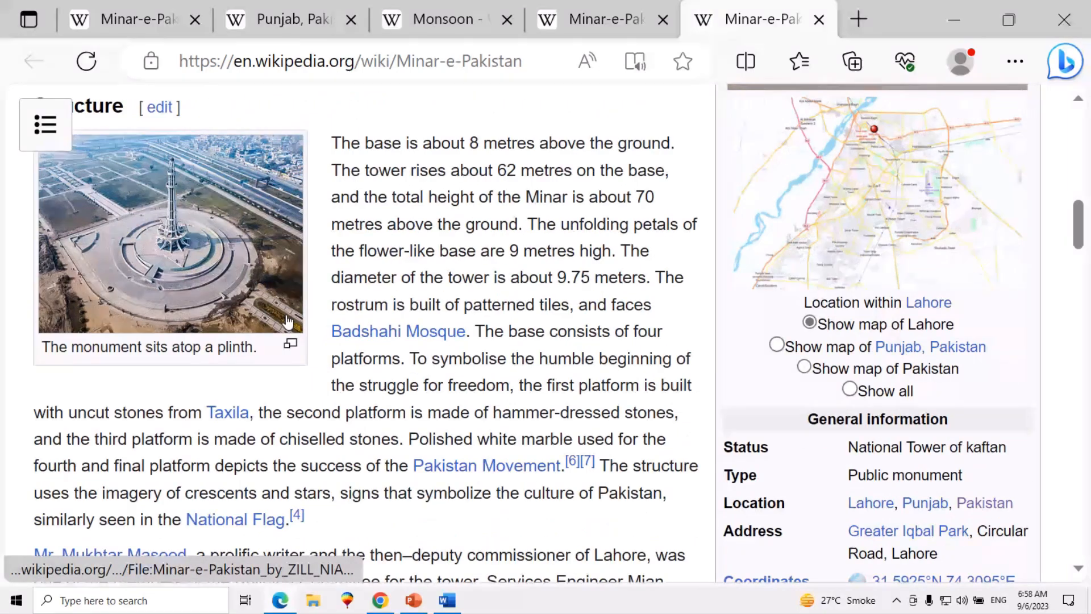
{"action": "scroll", "coordinate": [287, 320], "scroll_direction": "up", "scroll_amount": 10}
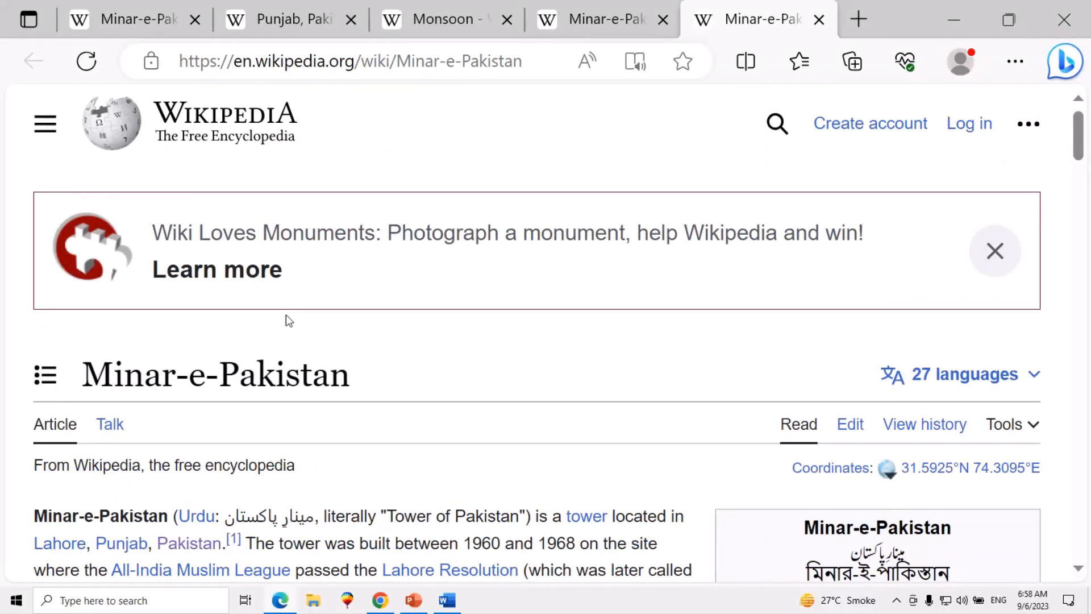
{"action": "left_click", "coordinate": [453, 603]}
Draw a rectangle shape beside the tower picture, below the paragraph, and give it the preset style with white fill and green outline
{"action": "scroll", "coordinate": [497, 392], "scroll_direction": "up", "scroll_amount": 3}
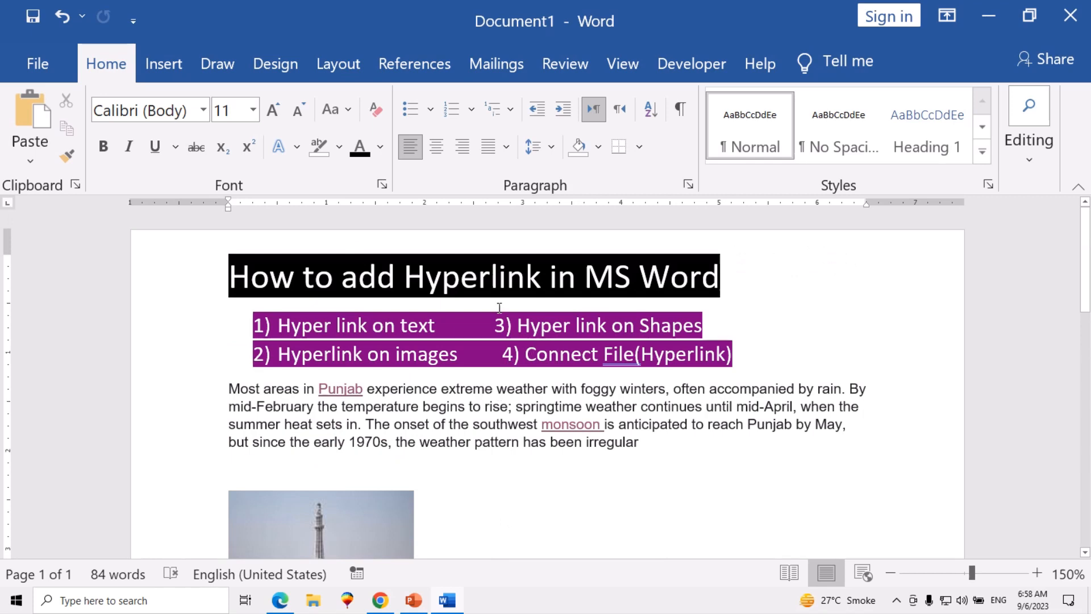
{"action": "left_click", "coordinate": [163, 66]}
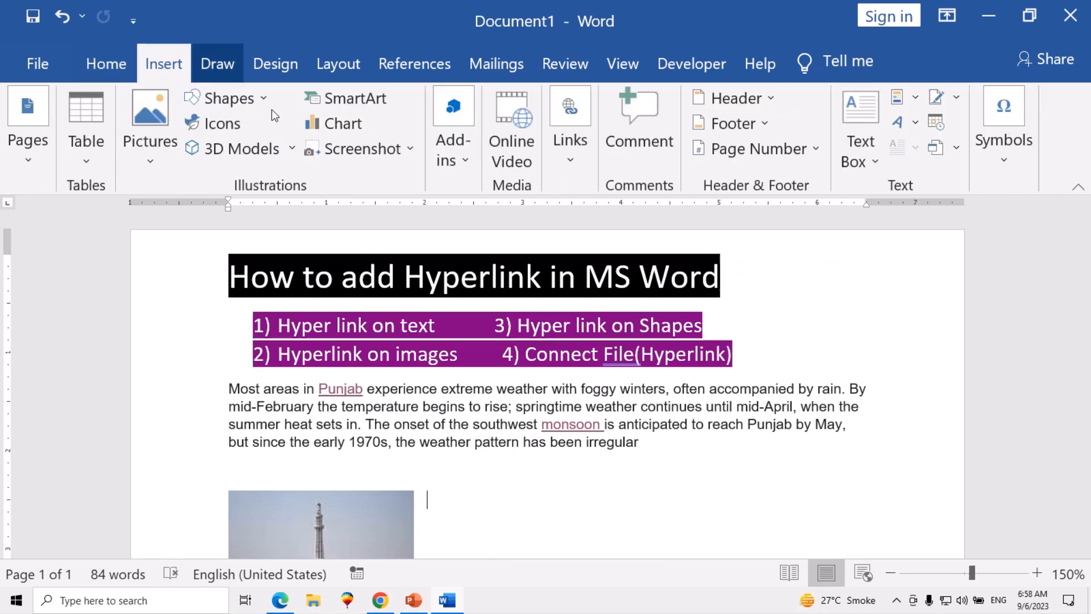
{"action": "left_click", "coordinate": [264, 96]}
{"action": "left_click", "coordinate": [264, 96]}
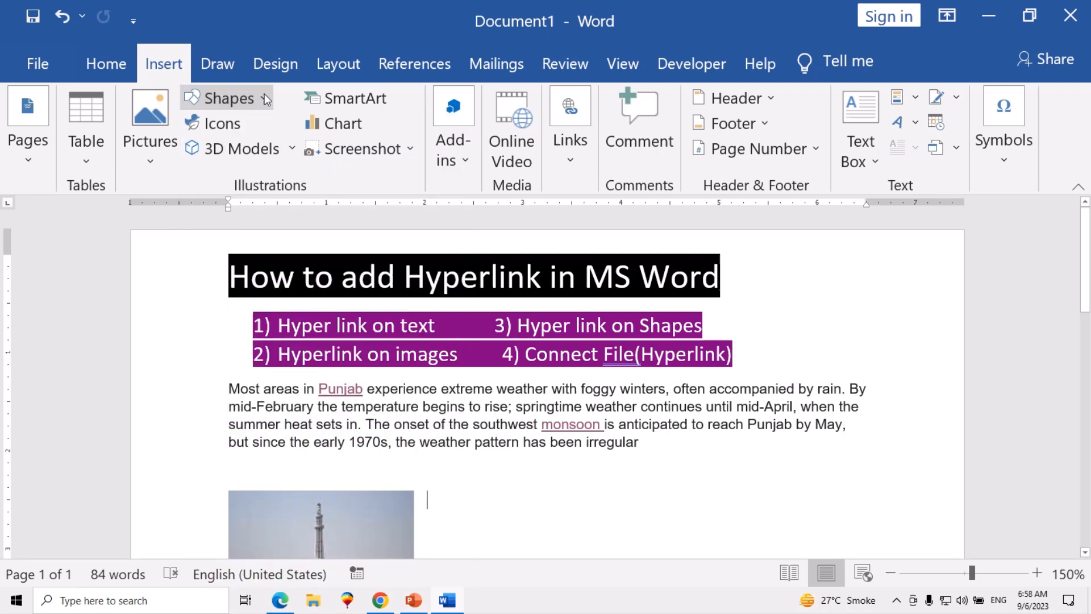
{"action": "left_click", "coordinate": [265, 101]}
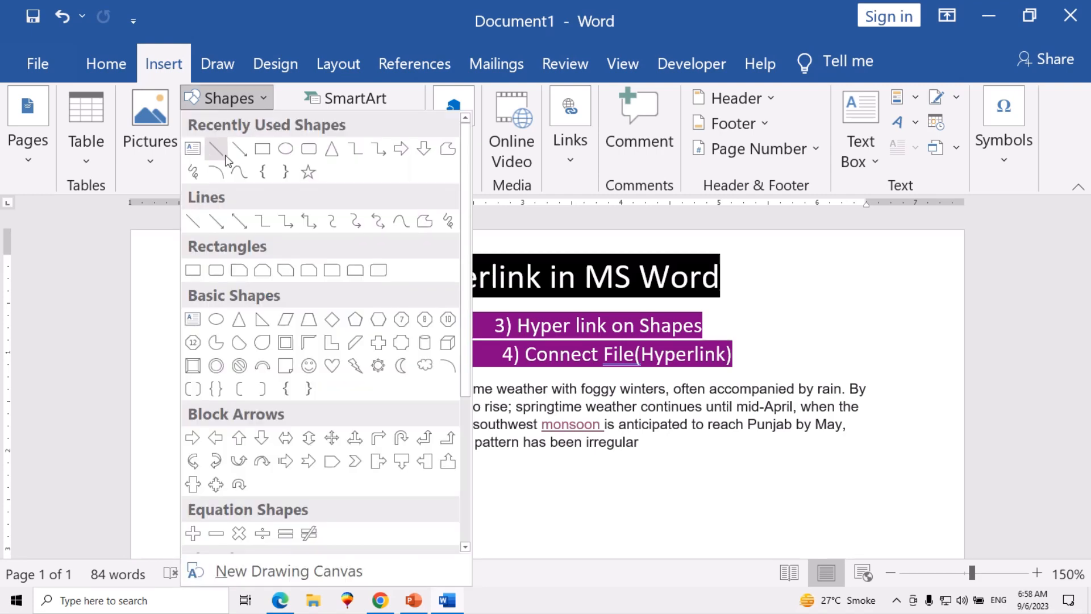
{"action": "left_click", "coordinate": [262, 149]}
{"action": "scroll", "coordinate": [538, 403], "scroll_direction": "down", "scroll_amount": 2}
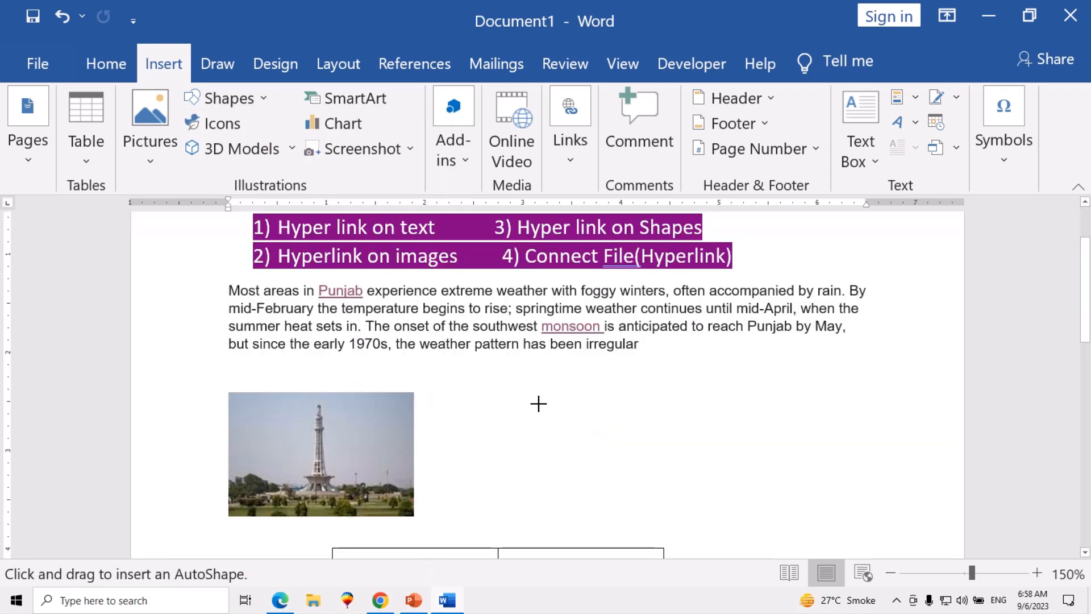
{"action": "left_click_drag", "start_coordinate": [530, 400], "coordinate": [767, 511]}
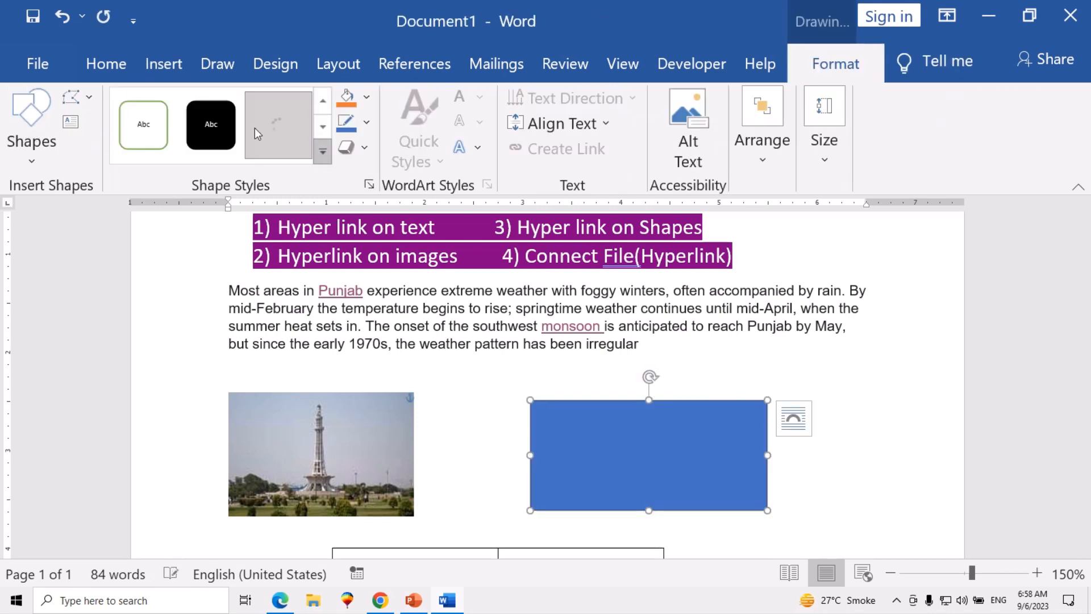
{"action": "left_click", "coordinate": [163, 127]}
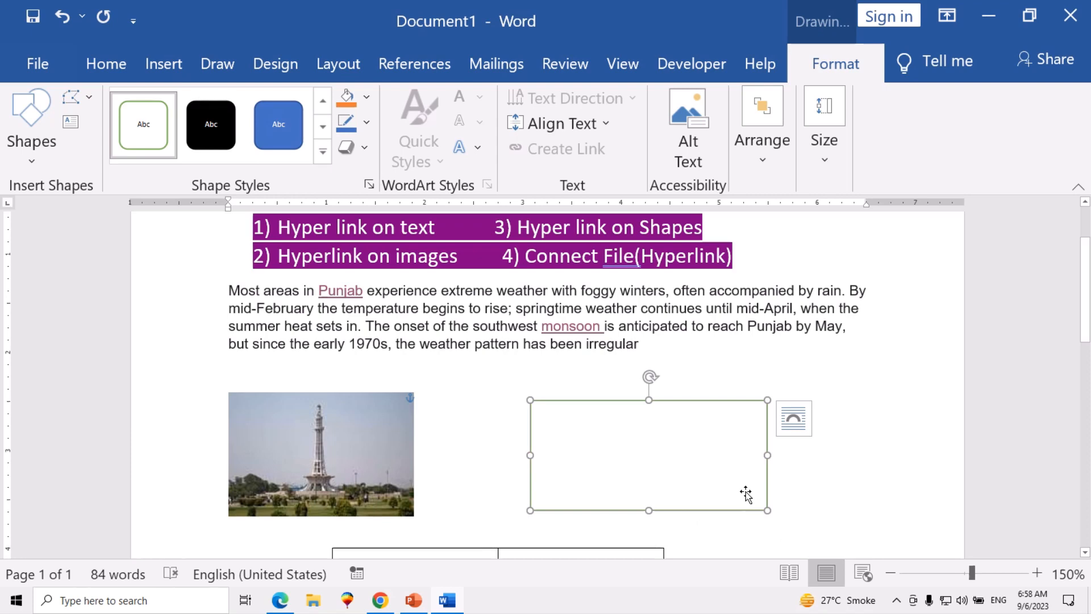
Enter the text "computer" in the rectangle and start inserting a hyperlink on that word
{"action": "type", "text": "co"}
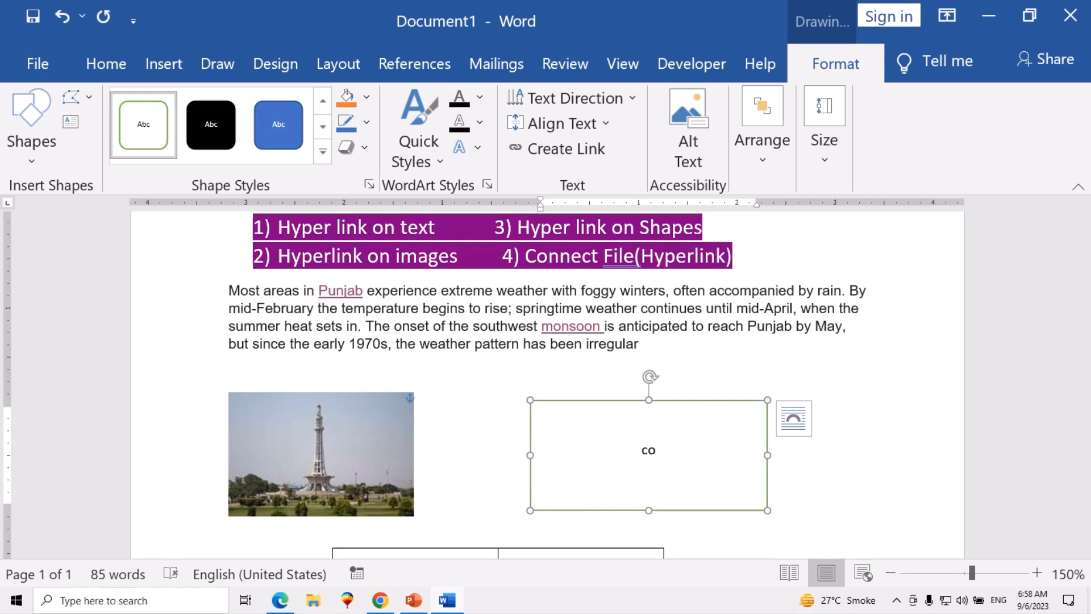
{"action": "key", "text": "BackSpace"}
{"action": "type", "text": "omputer"}
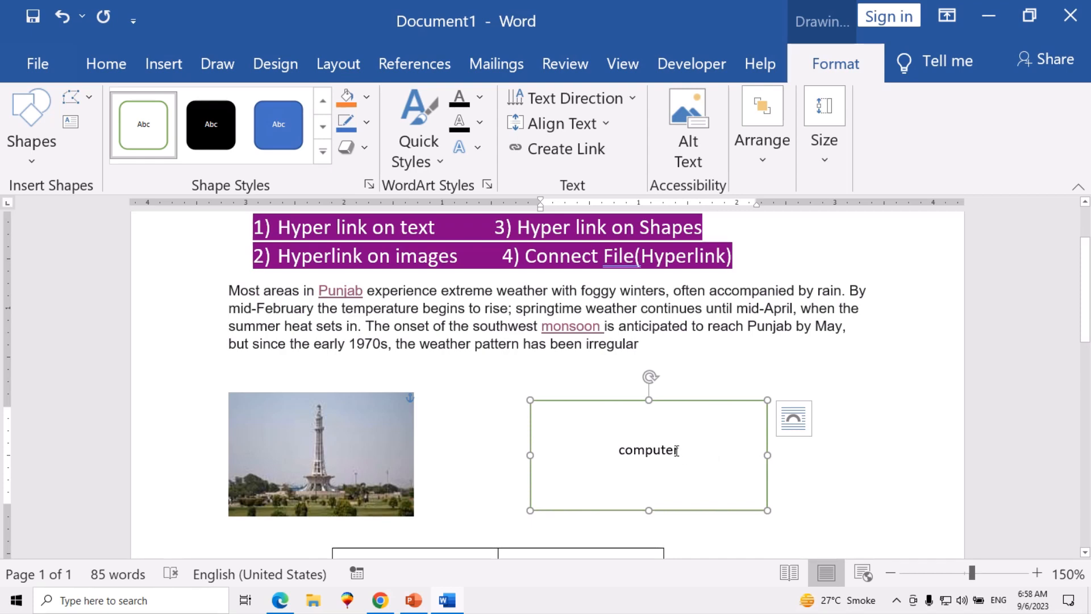
{"action": "left_click_drag", "start_coordinate": [678, 449], "coordinate": [594, 445]}
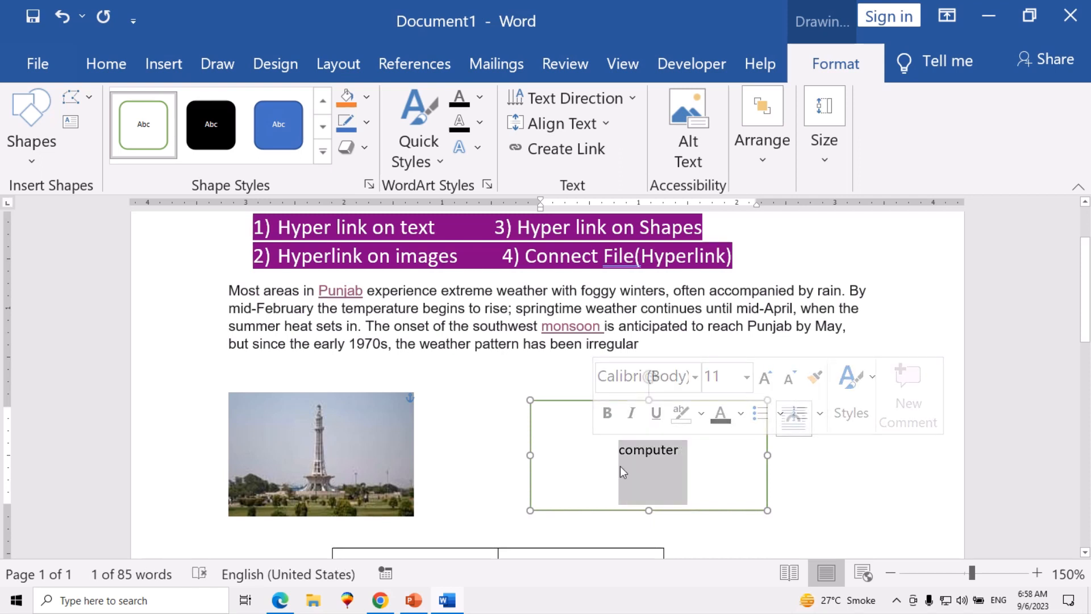
{"action": "key", "text": "ctrl+k"}
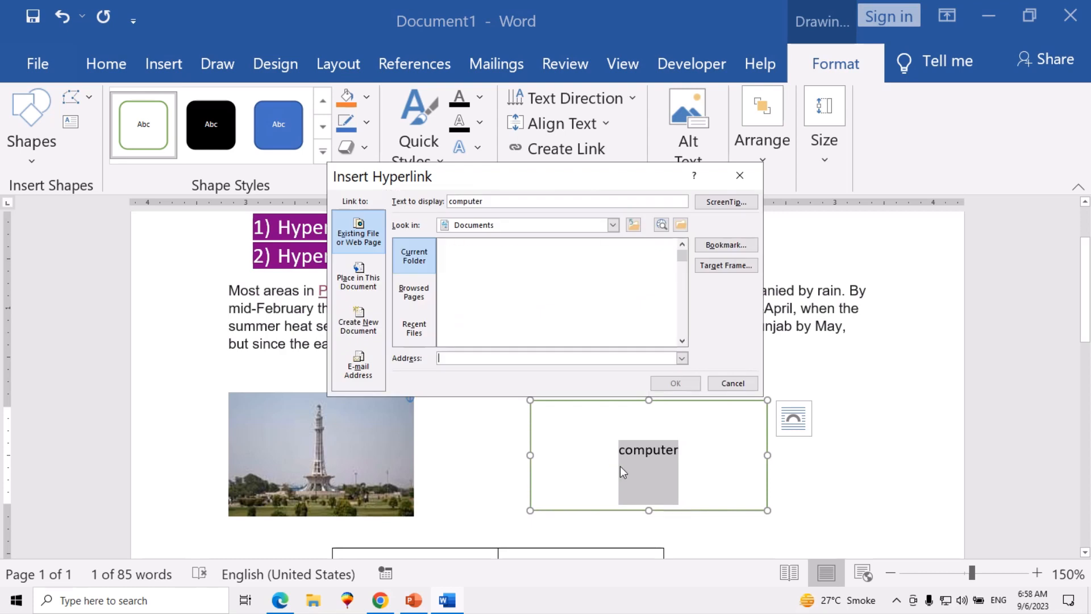
Switch to Chrome, go back to the Google results for "monsoon" and replace the search with "computer"
{"action": "left_click", "coordinate": [381, 600]}
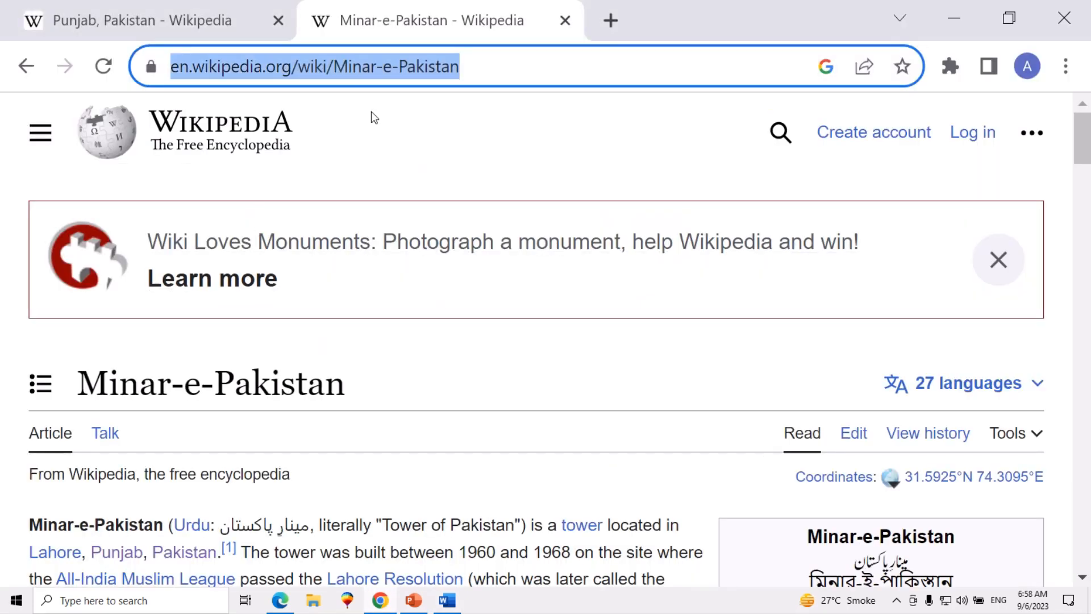
{"action": "left_click", "coordinate": [26, 71]}
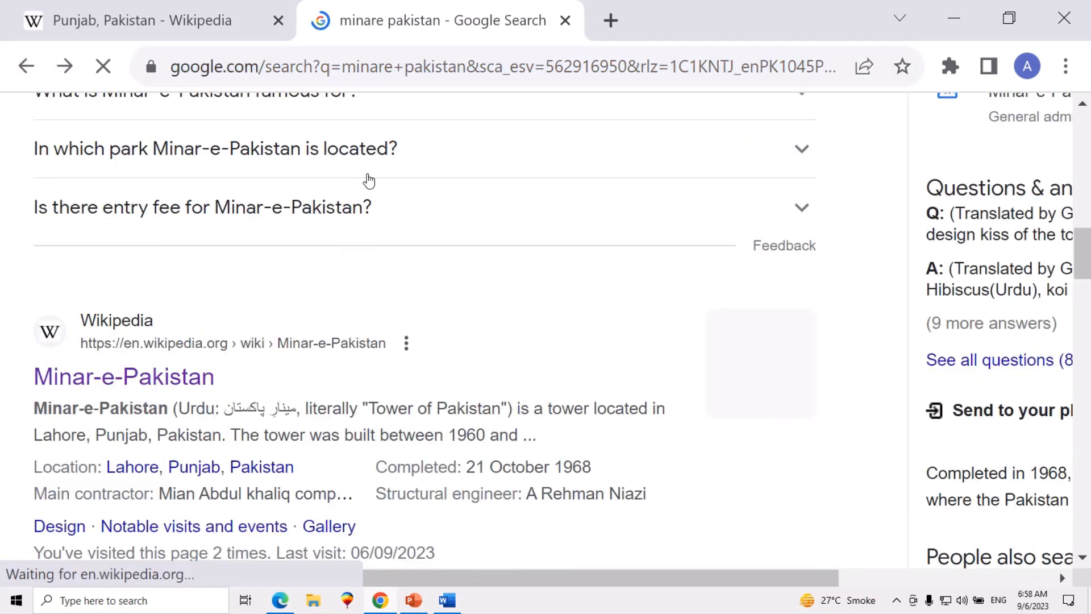
{"action": "scroll", "coordinate": [390, 212], "scroll_direction": "up", "scroll_amount": 5}
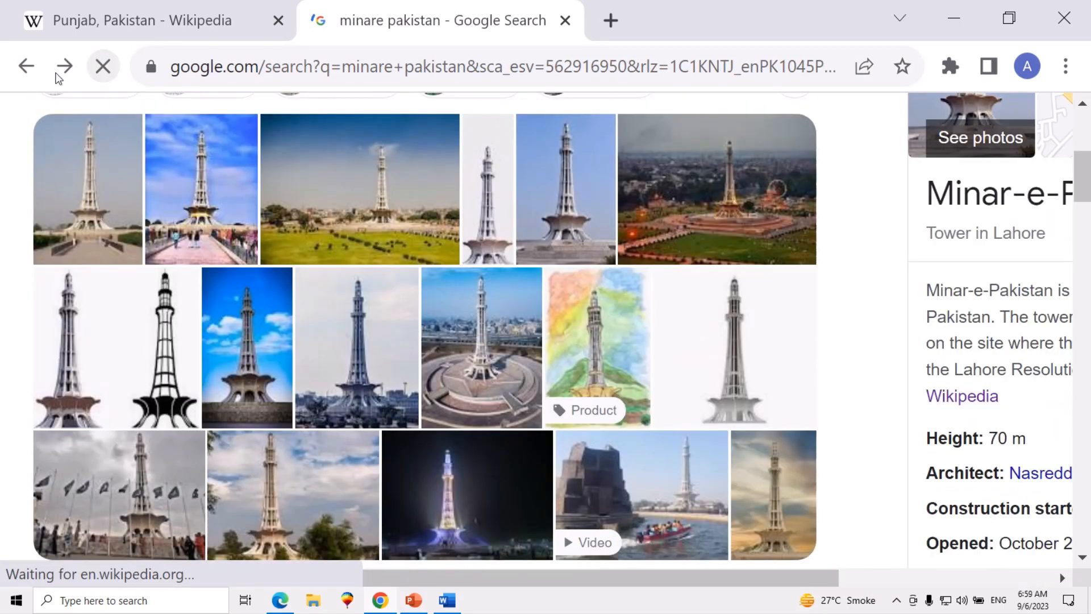
{"action": "left_click", "coordinate": [26, 71]}
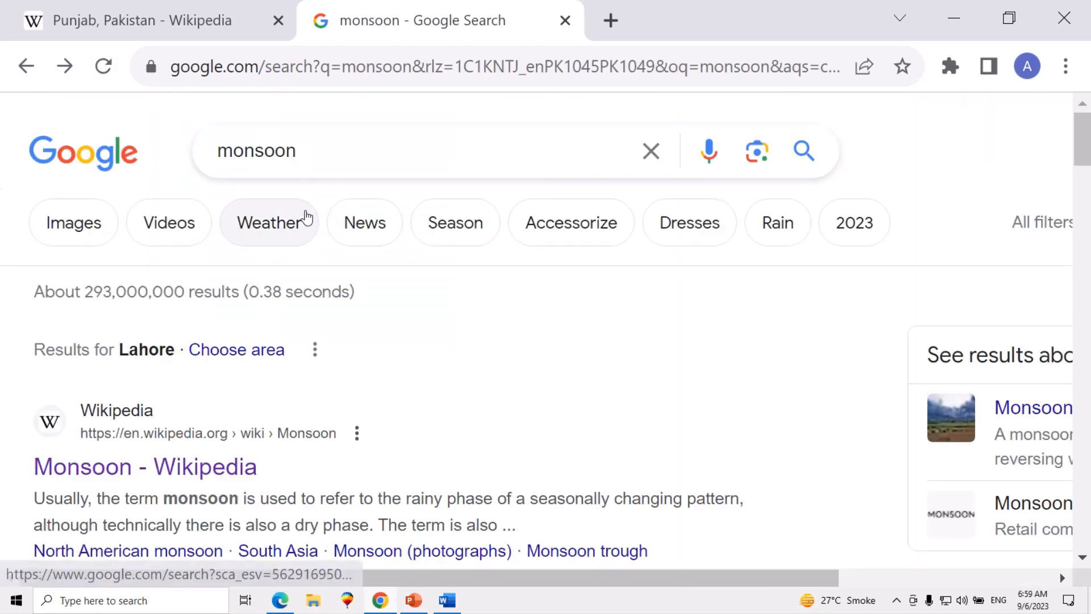
{"action": "double_click", "coordinate": [322, 156]}
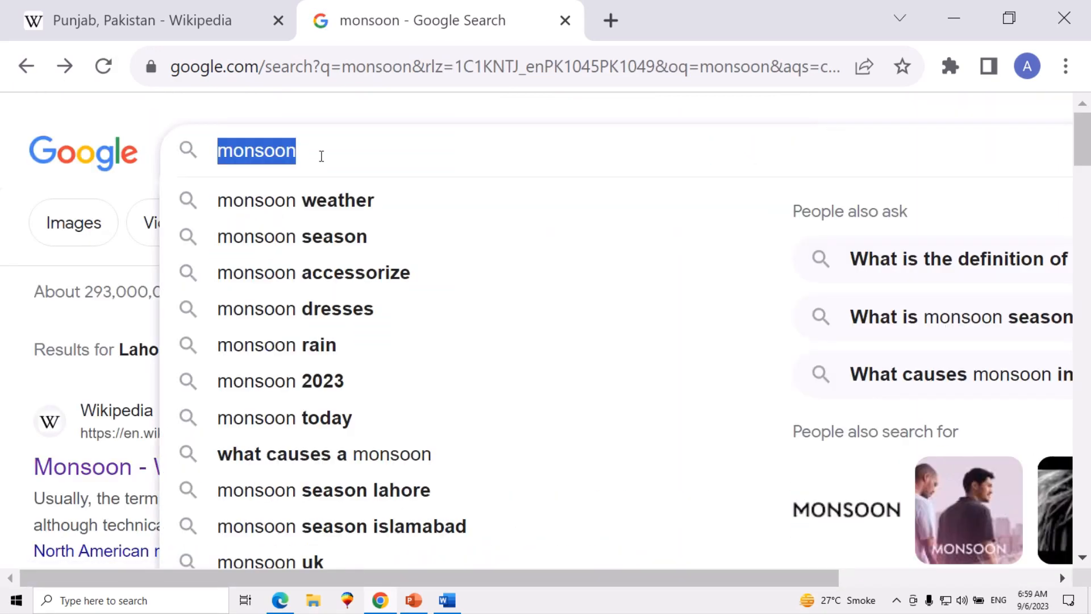
{"action": "type", "text": "compu"}
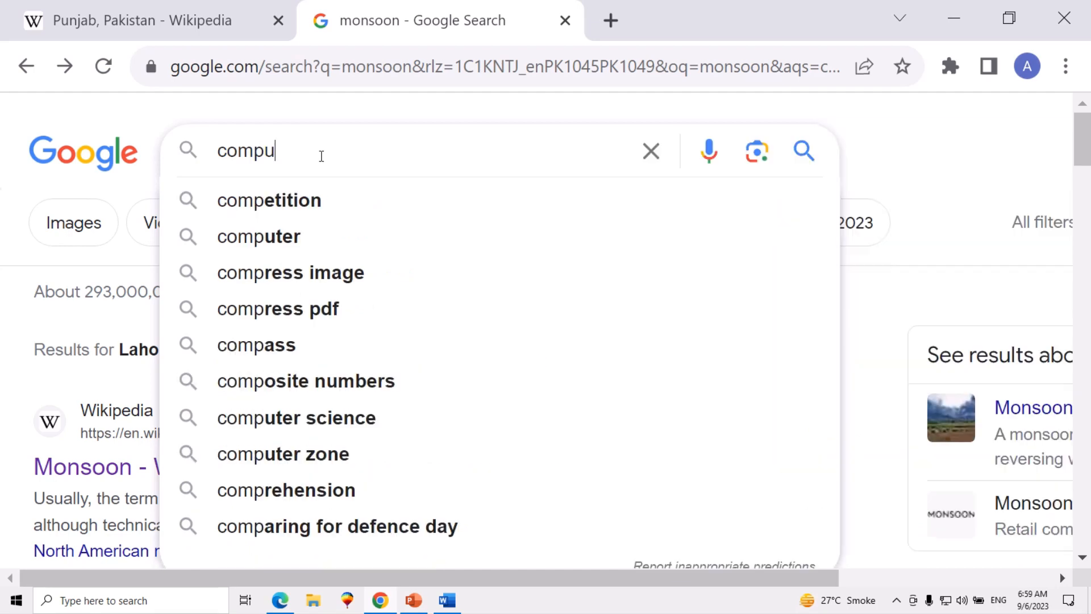
{"action": "type", "text": "rt"}
{"action": "key", "text": "BackSpace"}
{"action": "key", "text": "BackSpace"}
{"action": "key", "text": "BackSpace"}
{"action": "type", "text": "uter"}
{"action": "key", "text": "Return"}
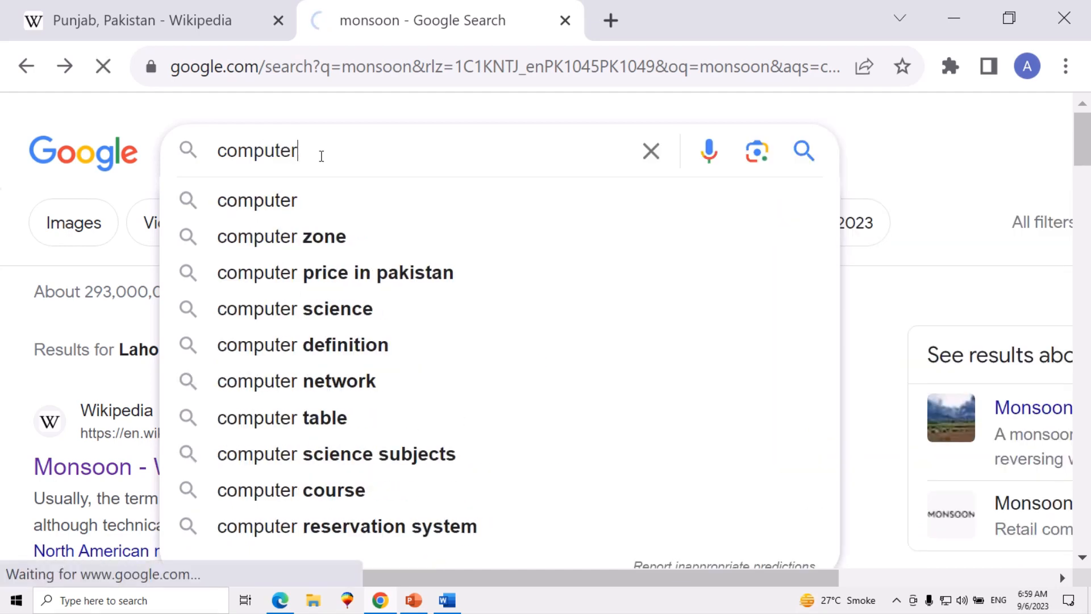
Open the Computer article on Wikipedia from the search results and copy its address, en.wikipedia.org/wiki/Computer
{"action": "scroll", "coordinate": [160, 288], "scroll_direction": "down", "scroll_amount": 5}
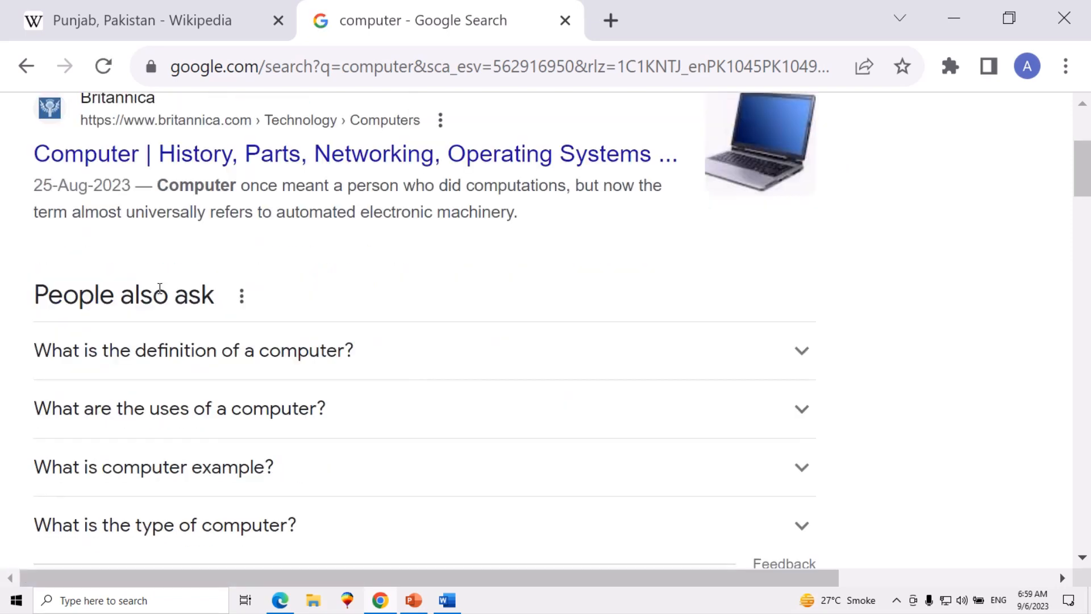
{"action": "scroll", "coordinate": [161, 288], "scroll_direction": "down", "scroll_amount": 5}
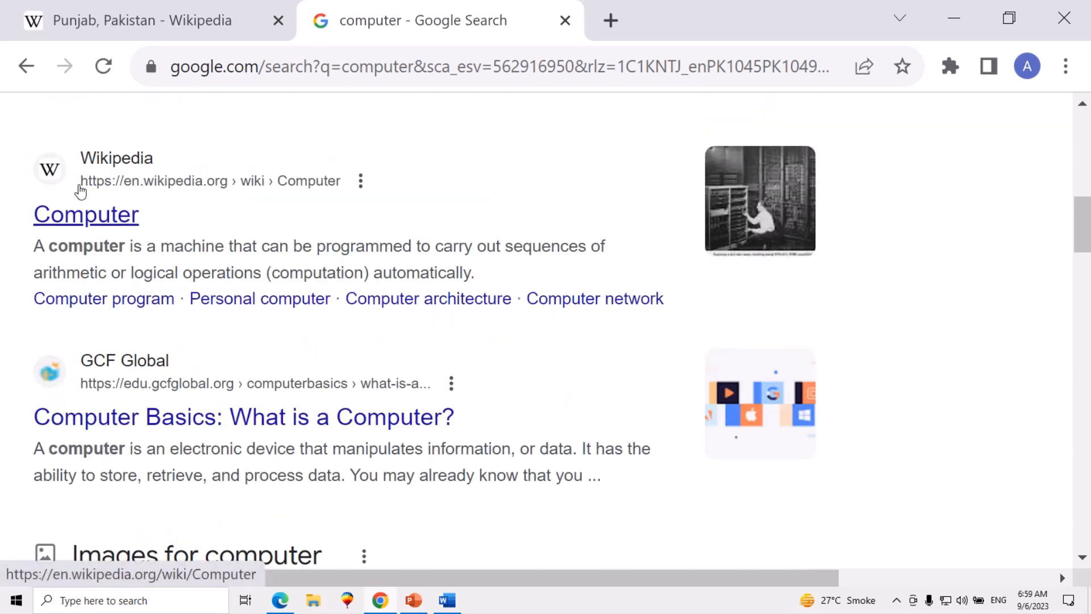
{"action": "left_click", "coordinate": [80, 192]}
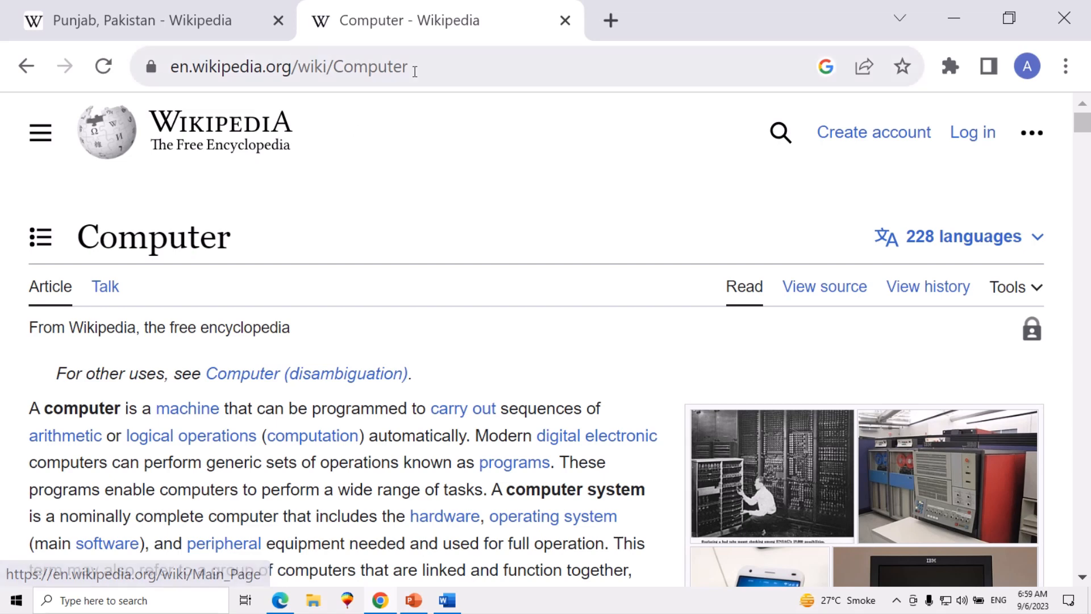
{"action": "left_click_drag", "start_coordinate": [414, 68], "coordinate": [124, 99]}
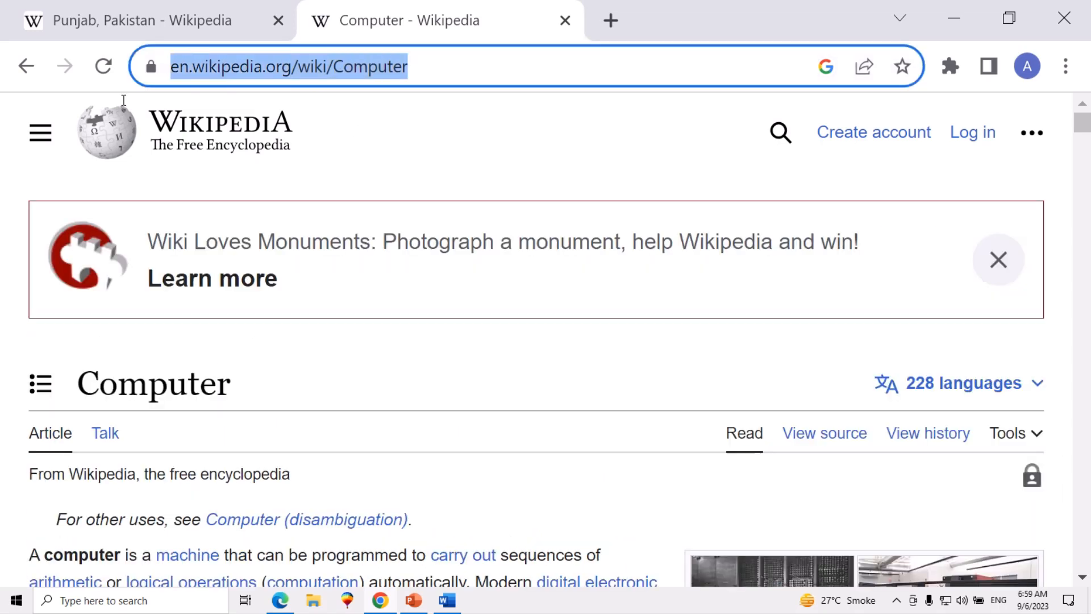
{"action": "right_click", "coordinate": [249, 70]}
{"action": "left_click", "coordinate": [310, 202]}
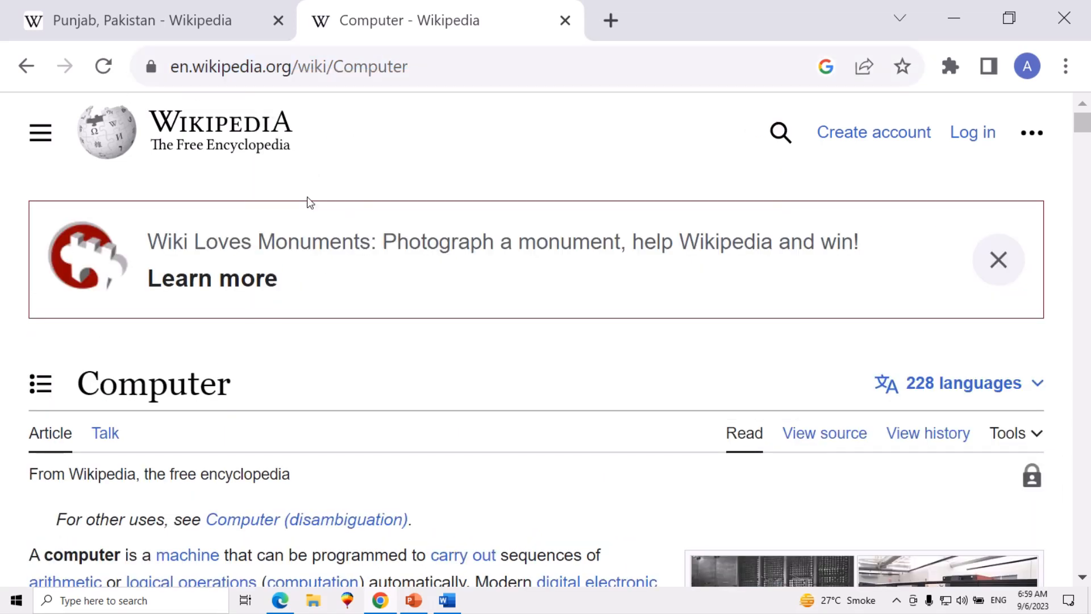
Return to Word and link the word "computer" in the rectangle to the copied Wikipedia address, en.wikipedia.org/wiki/Computer
{"action": "left_click", "coordinate": [454, 603]}
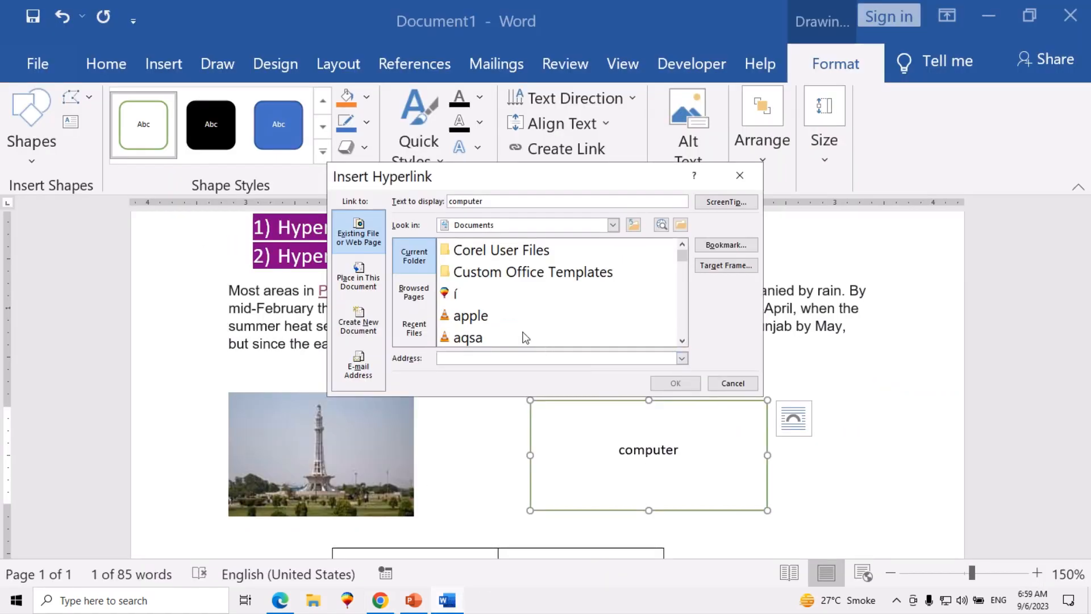
{"action": "key", "text": "ctrl+v"}
{"action": "key", "text": "Return"}
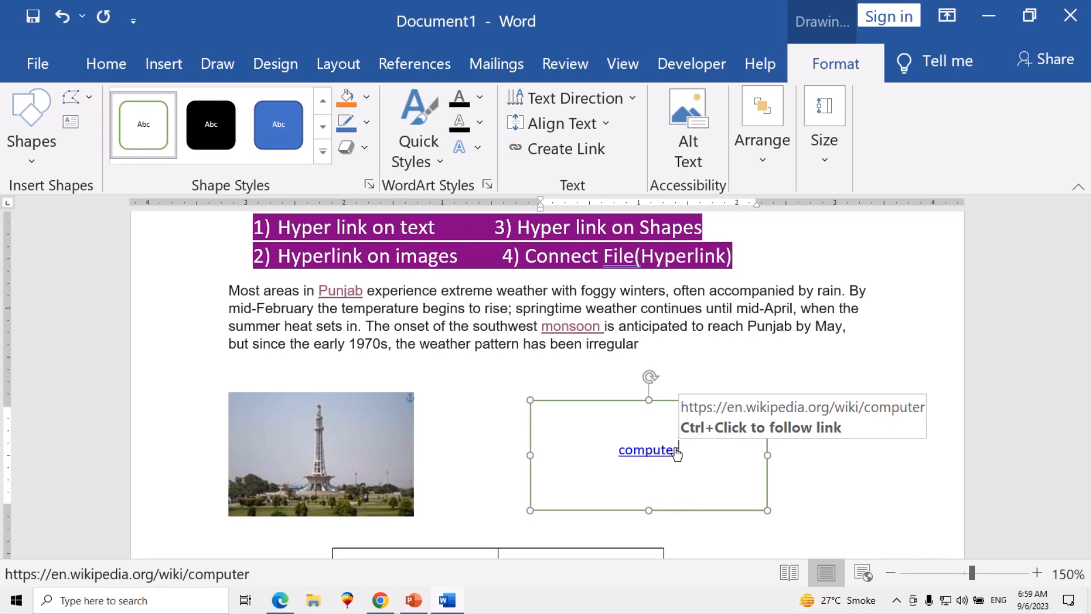
{"action": "key", "text": "ctrl"}
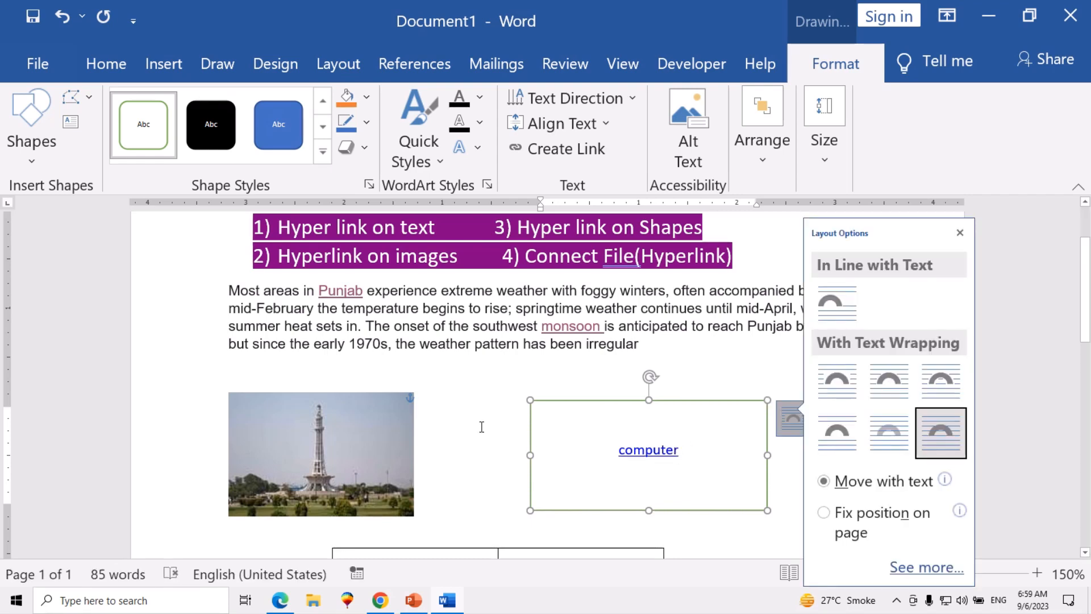
Link the word "CV" in the table's first cell to the Word document resume.docx in the Desktop folder
{"action": "scroll", "coordinate": [481, 426], "scroll_direction": "down", "scroll_amount": 3}
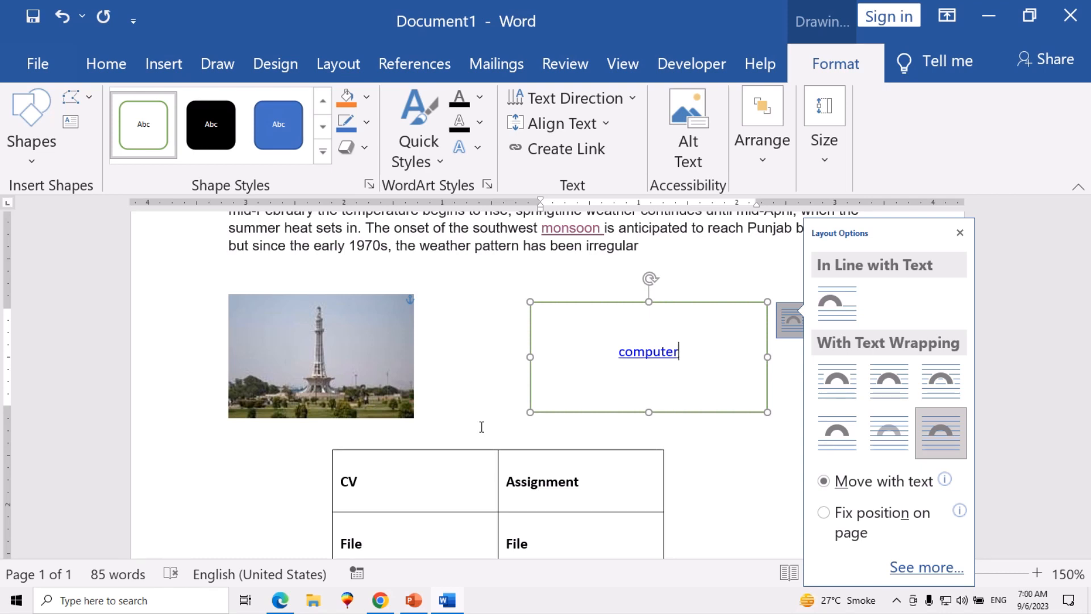
{"action": "scroll", "coordinate": [481, 427], "scroll_direction": "down", "scroll_amount": 3}
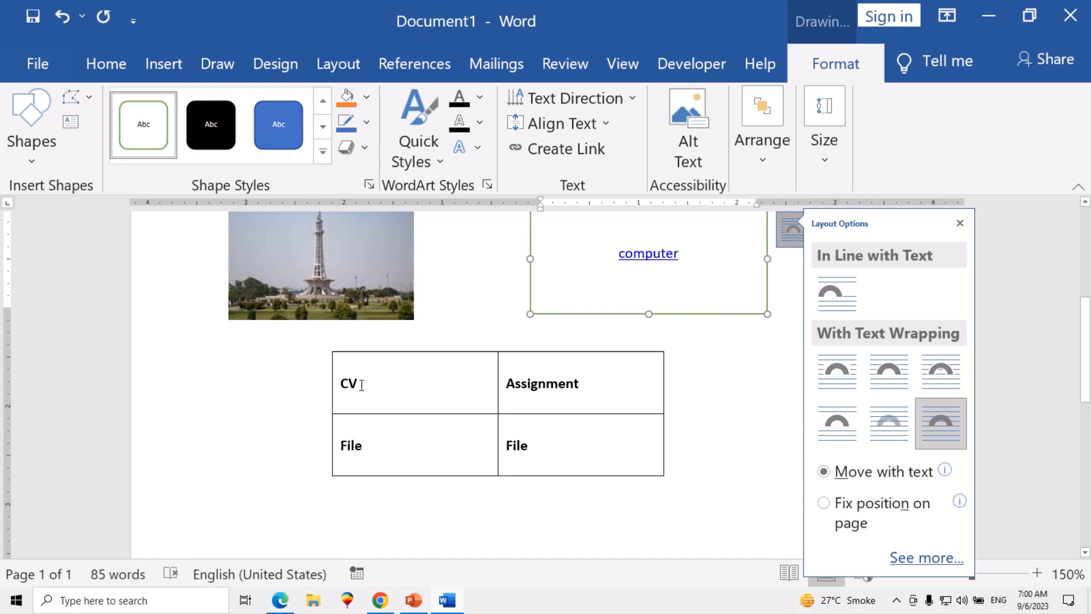
{"action": "left_click_drag", "start_coordinate": [361, 385], "coordinate": [319, 390]}
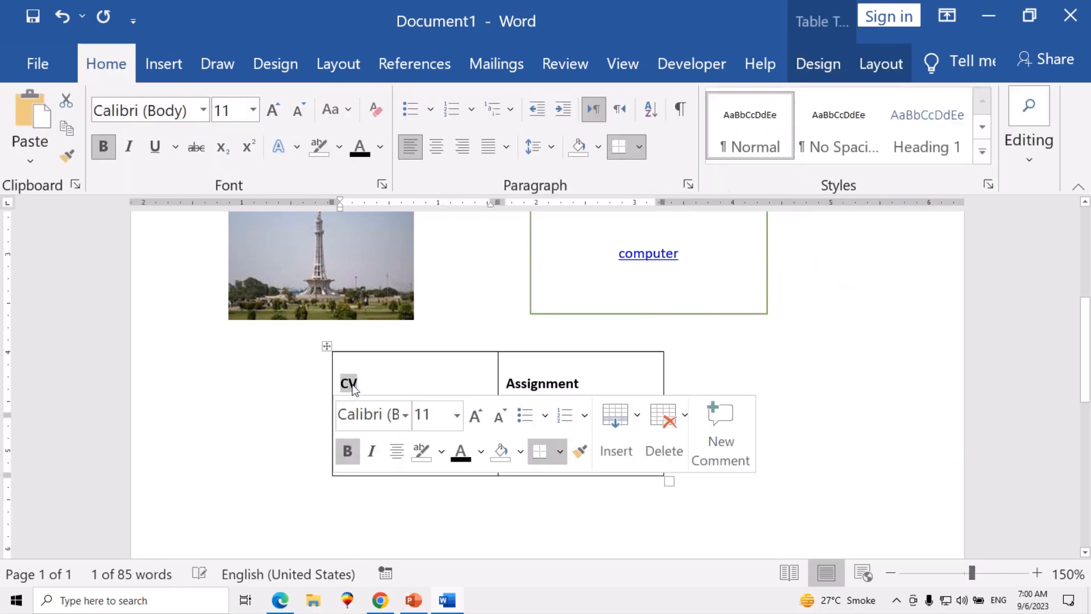
{"action": "key", "text": "ctrl+k"}
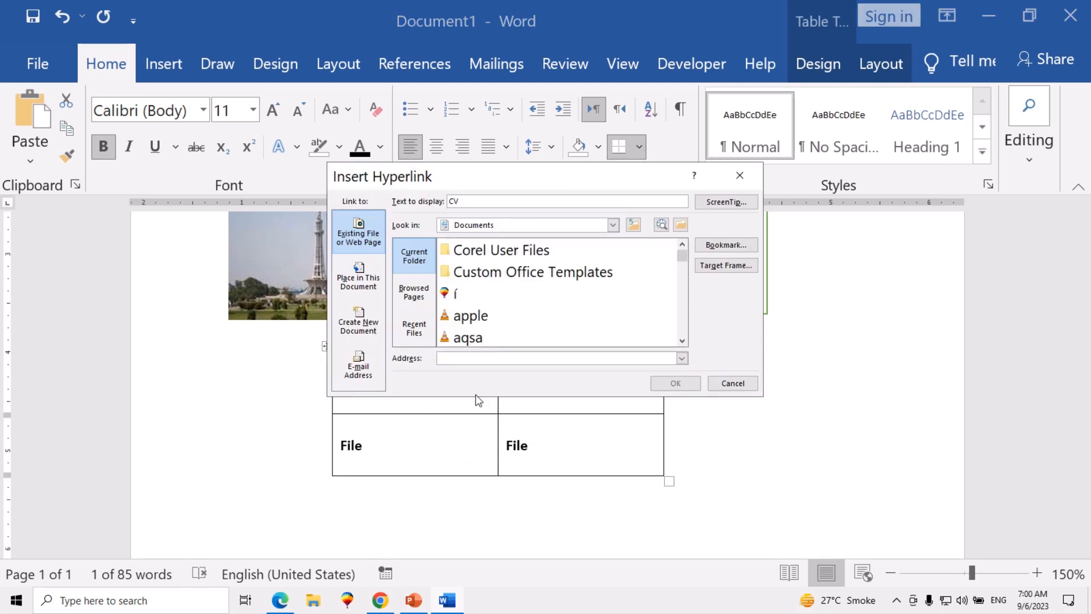
{"action": "left_click", "coordinate": [613, 225]}
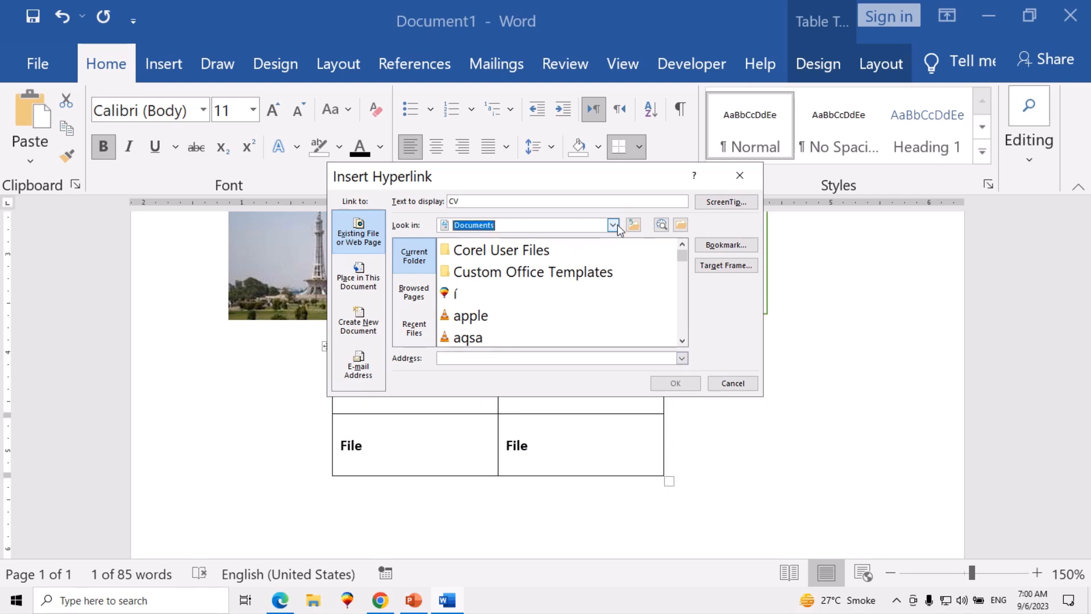
{"action": "left_click", "coordinate": [613, 225]}
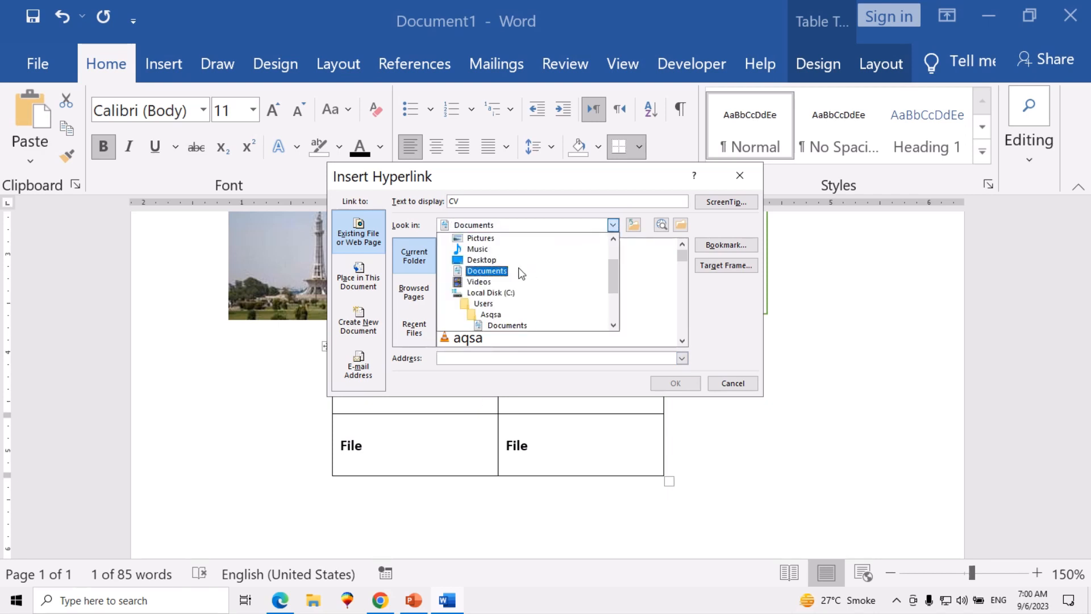
{"action": "left_click", "coordinate": [482, 260]}
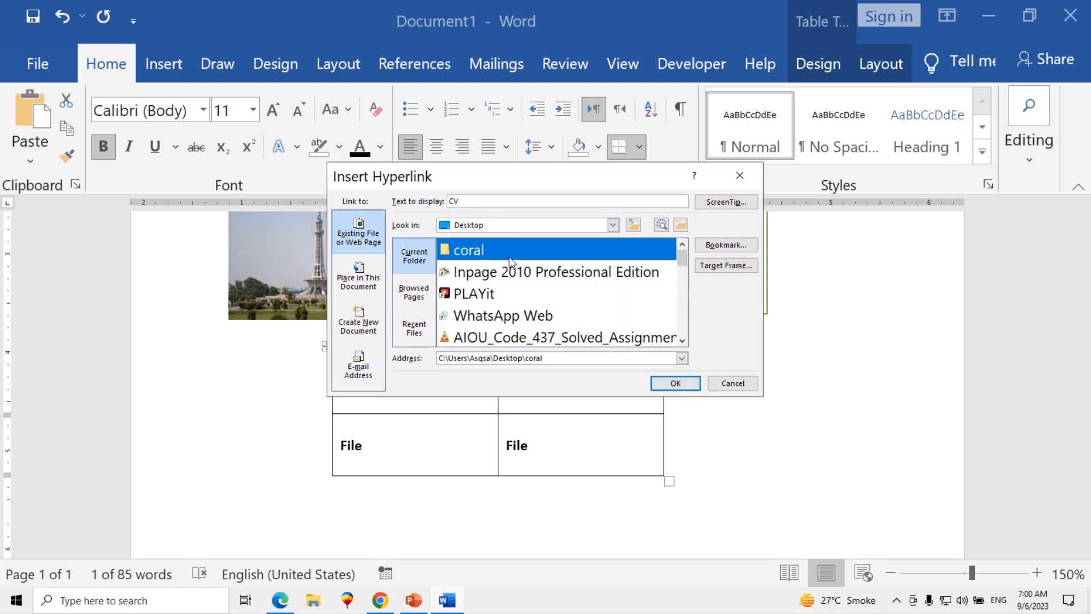
{"action": "scroll", "coordinate": [511, 262], "scroll_direction": "down", "scroll_amount": 2}
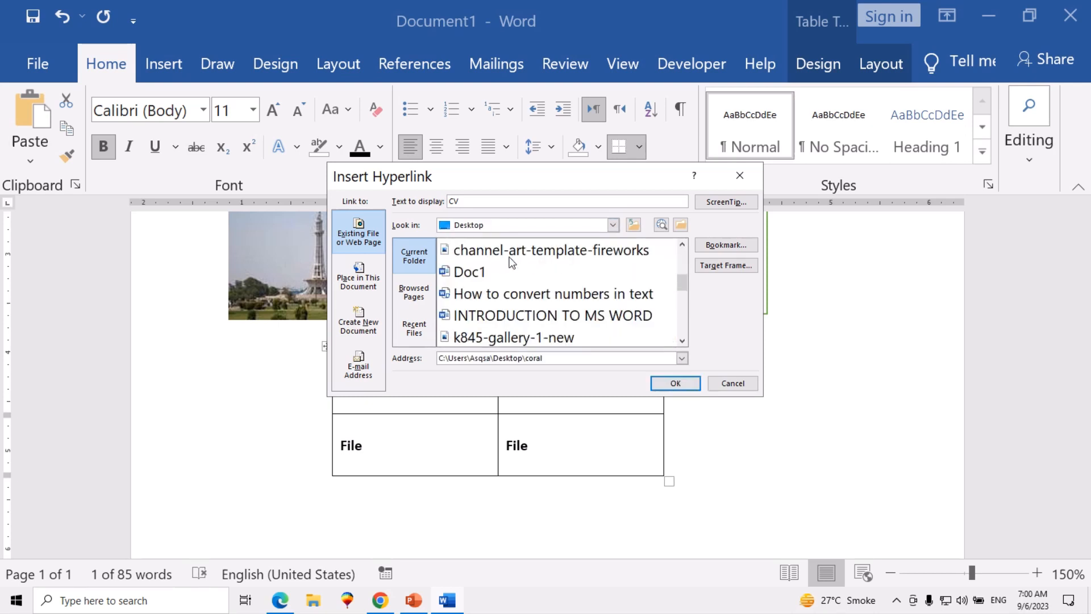
{"action": "scroll", "coordinate": [512, 262], "scroll_direction": "down", "scroll_amount": 4}
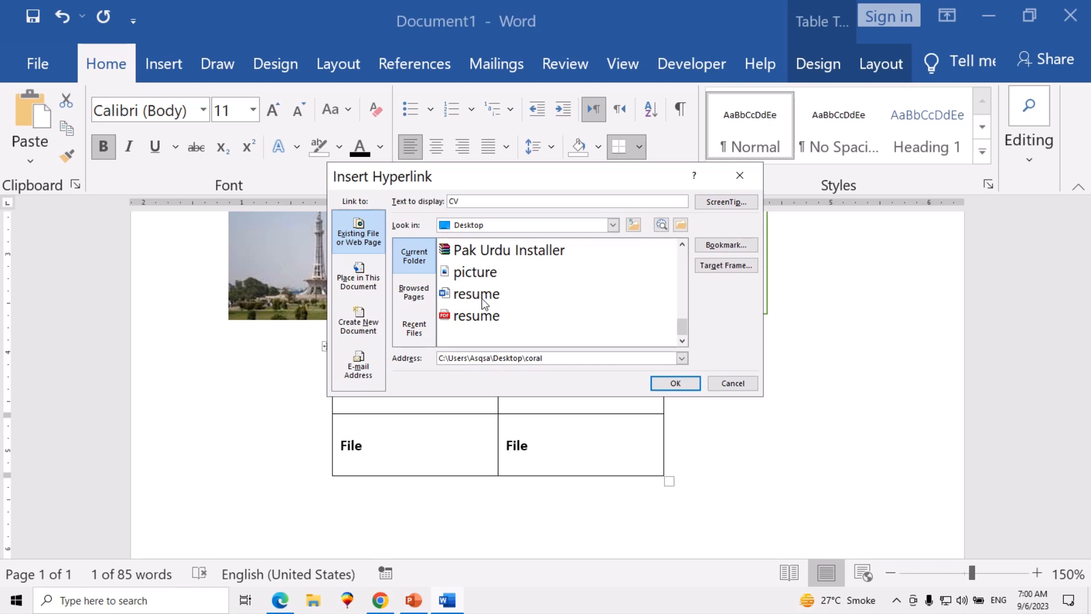
{"action": "left_click", "coordinate": [484, 303]}
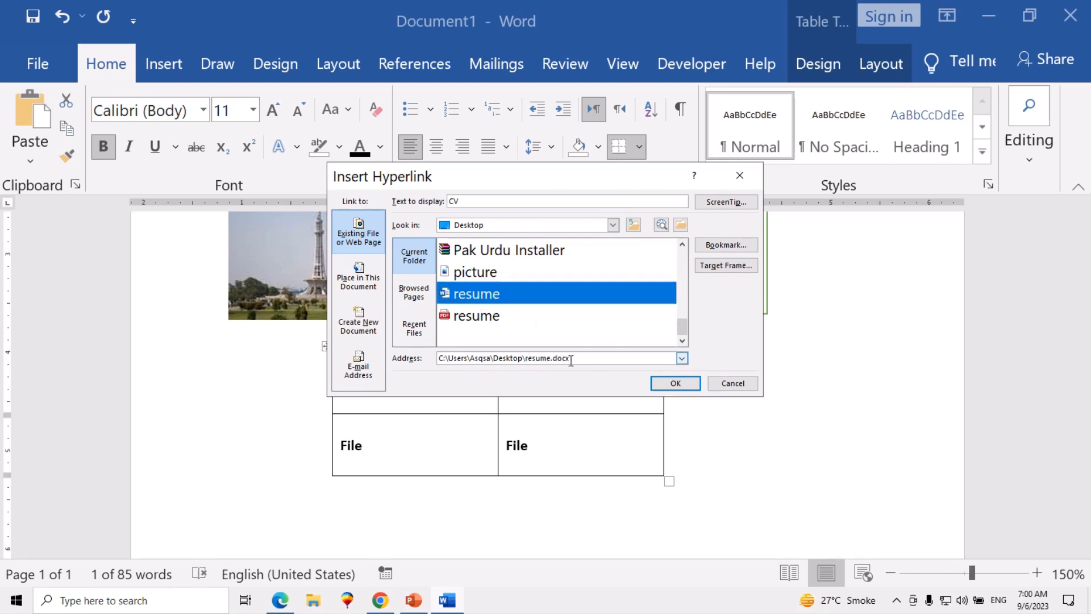
{"action": "left_click", "coordinate": [665, 383]}
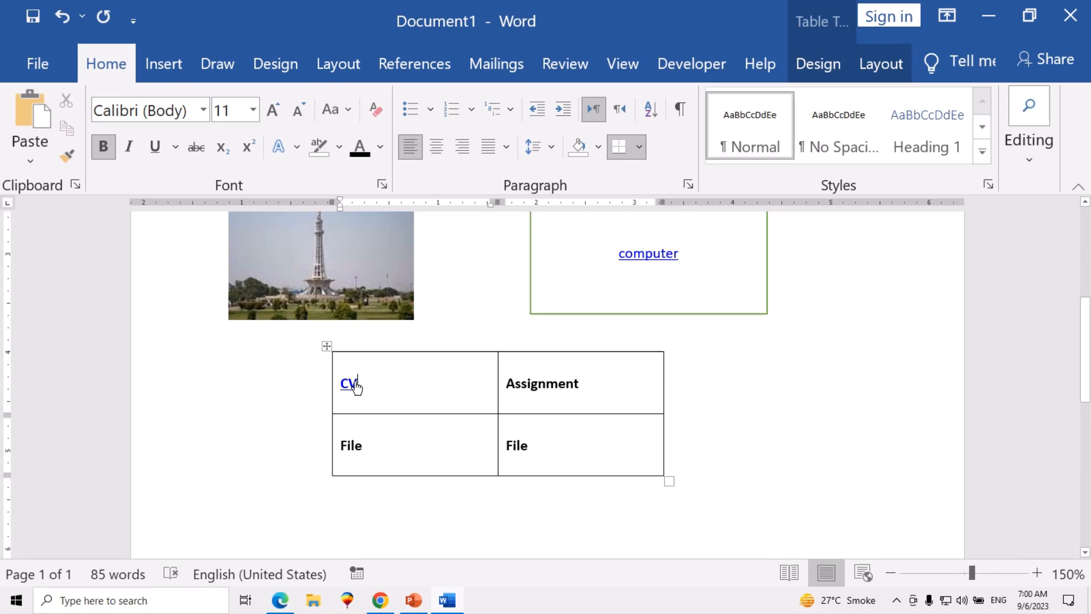
Follow the "CV" link, look through the resume document down to its end and close it
{"action": "left_click", "coordinate": [354, 384], "text": "ctrl"}
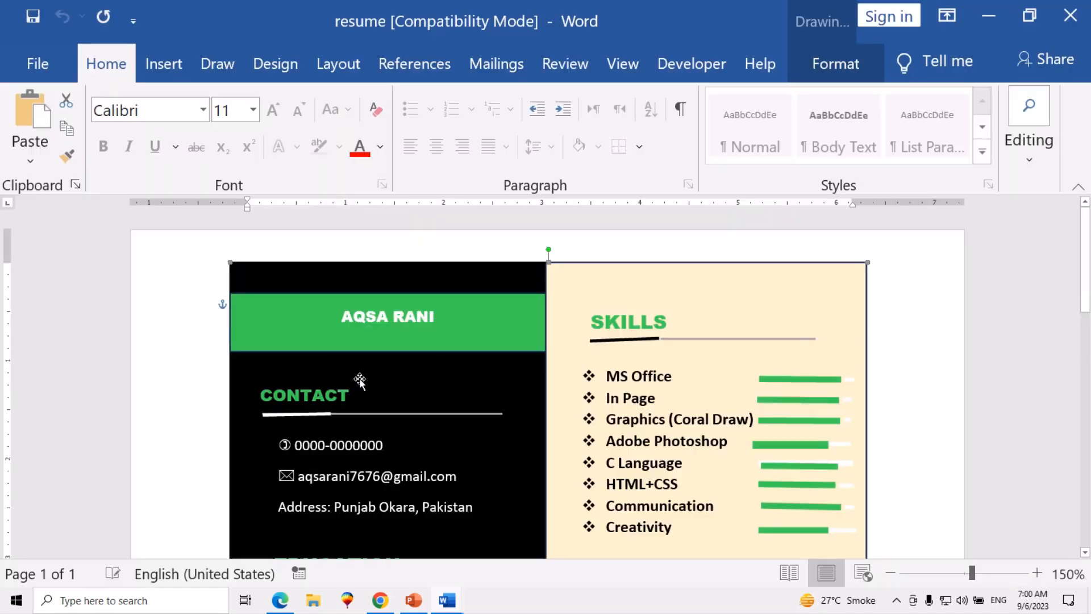
{"action": "left_click", "coordinate": [360, 378]}
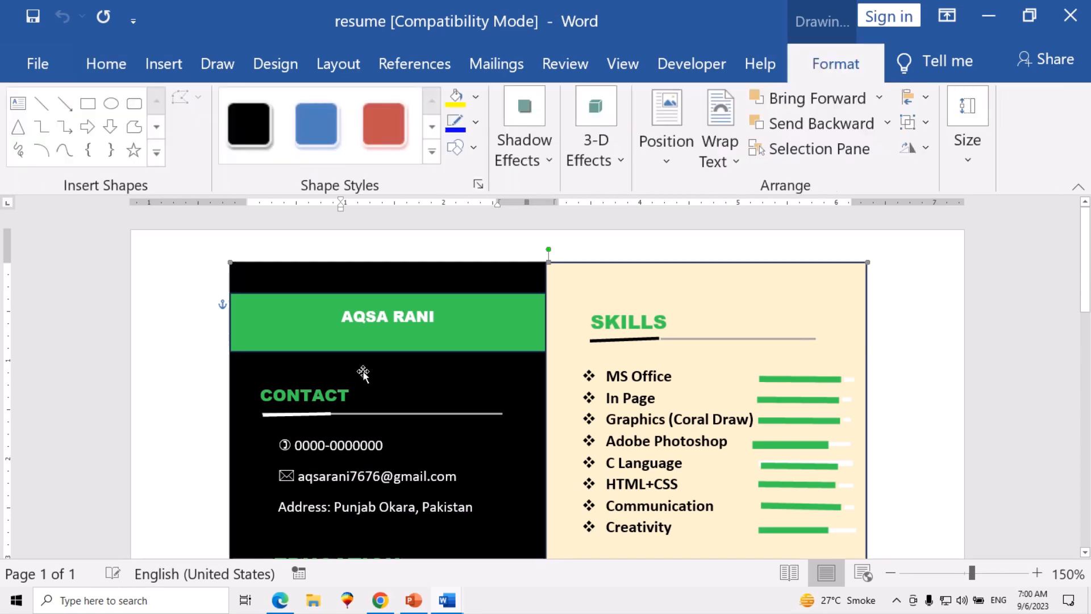
{"action": "scroll", "coordinate": [372, 366], "scroll_direction": "down", "scroll_amount": 3}
{"action": "scroll", "coordinate": [370, 363], "scroll_direction": "down", "scroll_amount": 10}
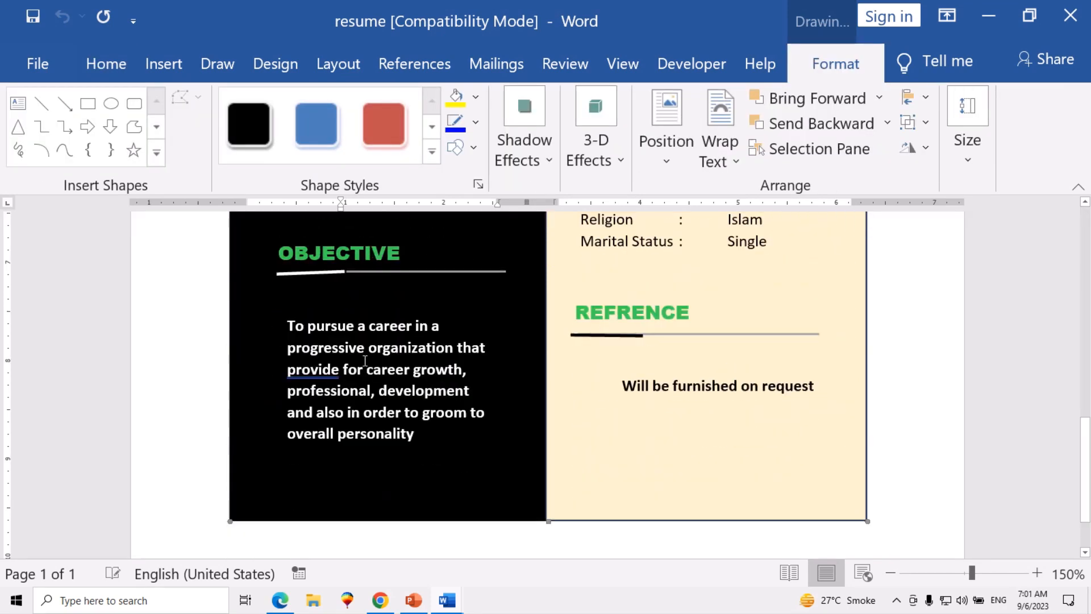
{"action": "left_click", "coordinate": [1072, 16]}
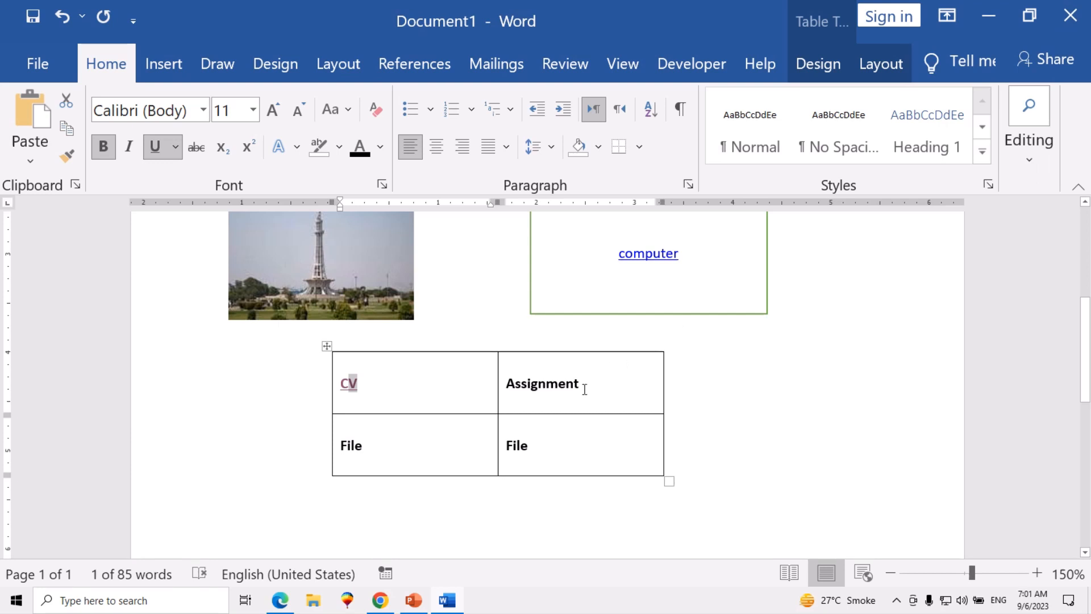
Link the word "Assignment" in the table to the file "If else if statement programs.docx" in the Documents folder
{"action": "left_click_drag", "start_coordinate": [583, 386], "coordinate": [510, 385]}
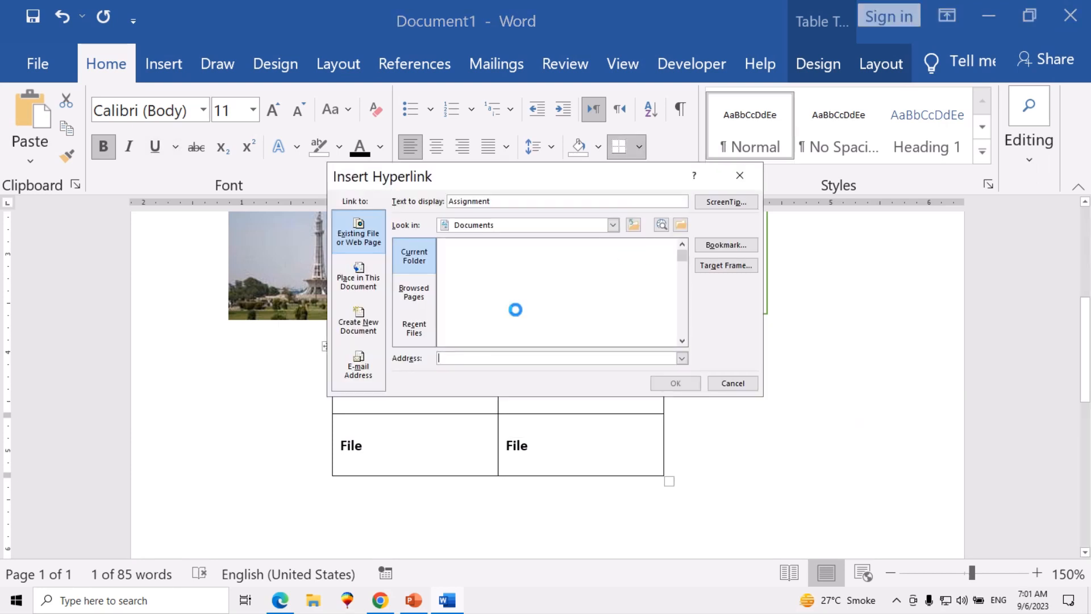
{"action": "left_click", "coordinate": [613, 225]}
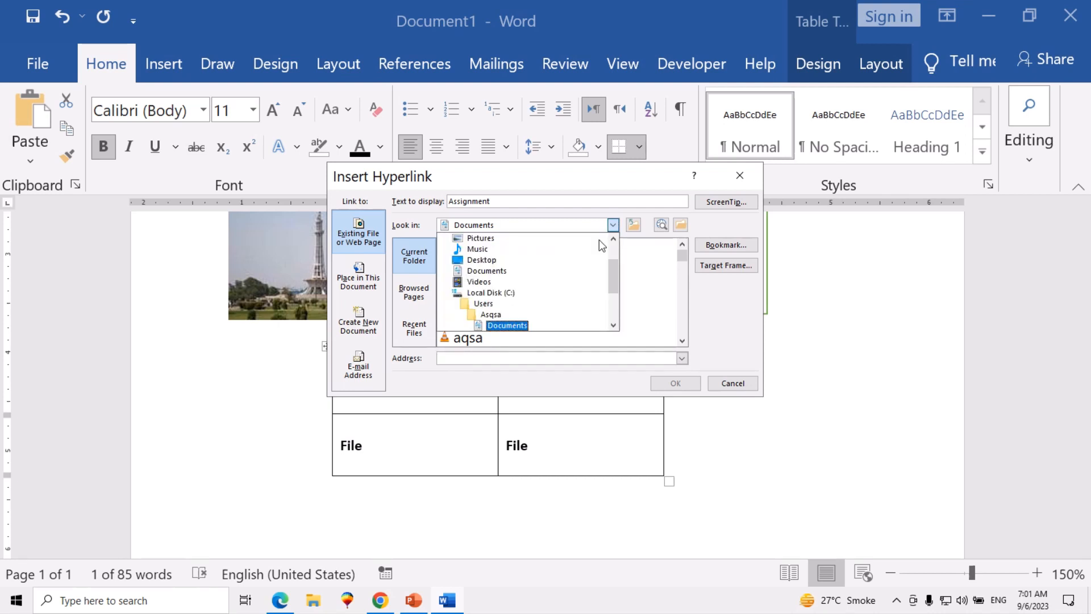
{"action": "left_click", "coordinate": [524, 328]}
{"action": "scroll", "coordinate": [588, 299], "scroll_direction": "down", "scroll_amount": 3}
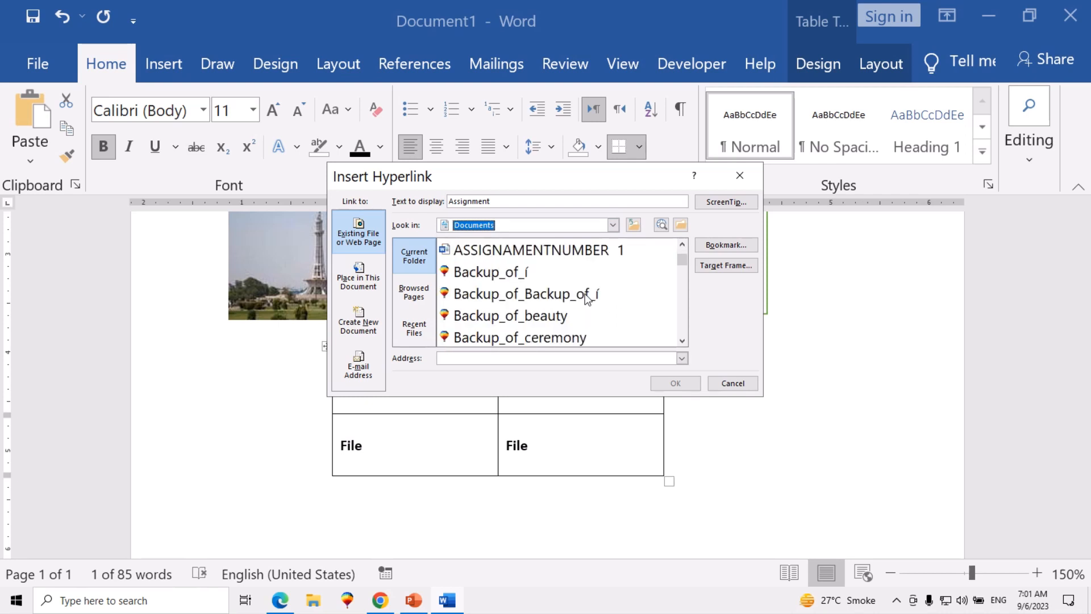
{"action": "scroll", "coordinate": [588, 298], "scroll_direction": "up", "scroll_amount": 1}
{"action": "scroll", "coordinate": [579, 270], "scroll_direction": "down", "scroll_amount": 2}
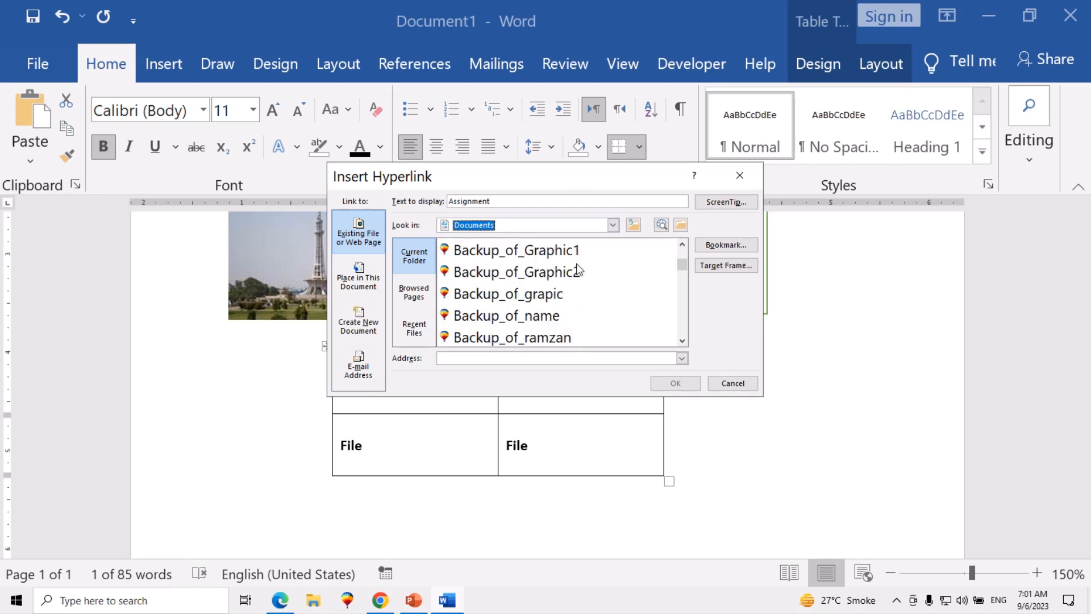
{"action": "scroll", "coordinate": [578, 270], "scroll_direction": "down", "scroll_amount": 2}
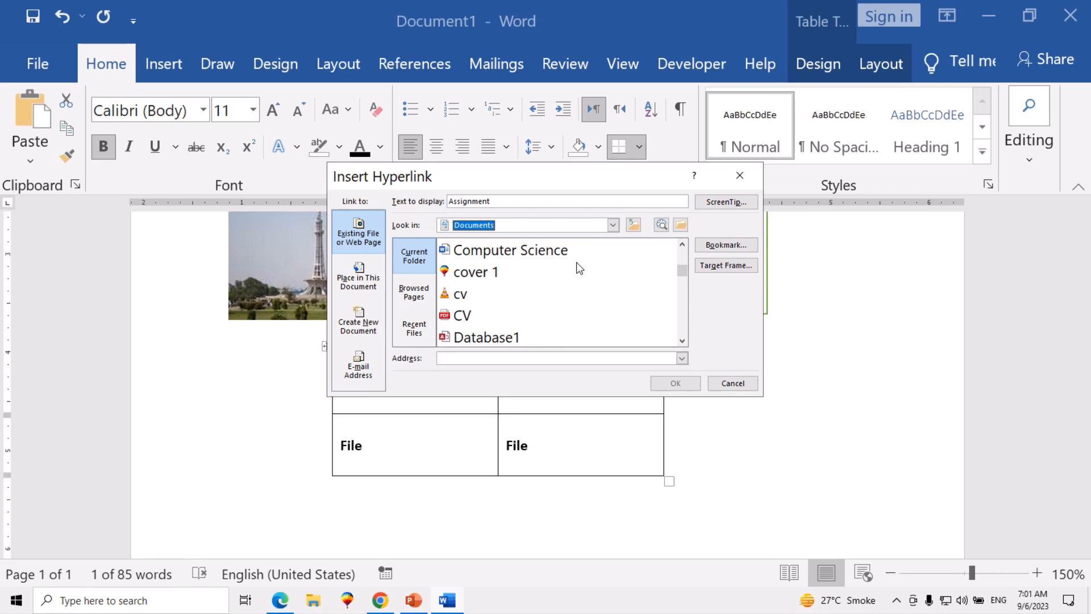
{"action": "scroll", "coordinate": [578, 268], "scroll_direction": "down", "scroll_amount": 3}
{"action": "scroll", "coordinate": [579, 268], "scroll_direction": "down", "scroll_amount": 1}
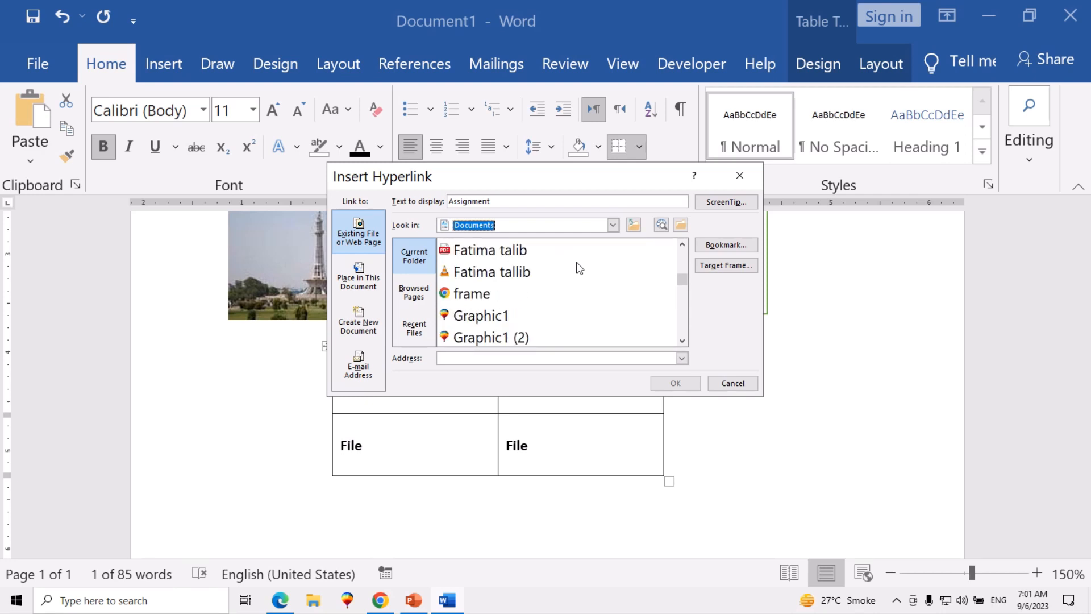
{"action": "scroll", "coordinate": [578, 268], "scroll_direction": "down", "scroll_amount": 4}
{"action": "scroll", "coordinate": [577, 266], "scroll_direction": "up", "scroll_amount": 1}
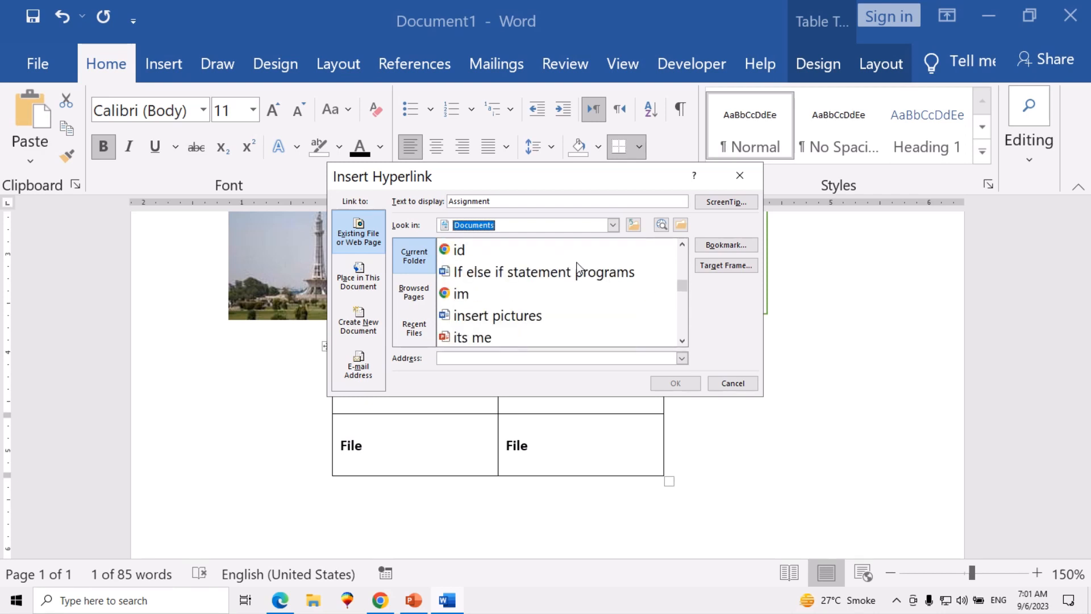
{"action": "left_click", "coordinate": [557, 275]}
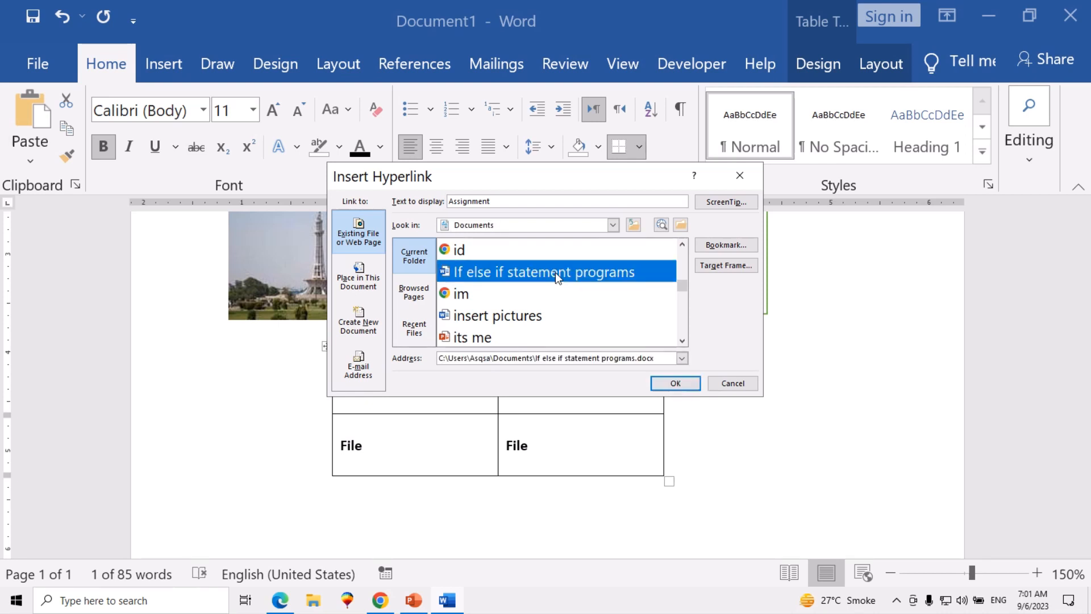
{"action": "left_click", "coordinate": [674, 383]}
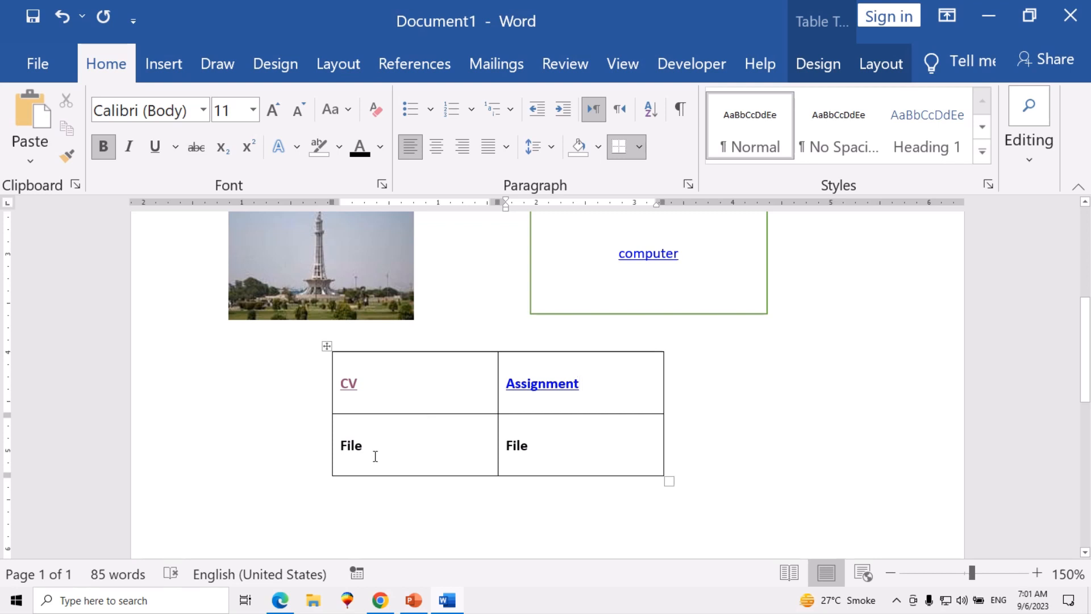
Link the word "File" under "CV" in the table to the "Computer Science" Word document in the Documents folder
{"action": "left_click_drag", "start_coordinate": [373, 449], "coordinate": [335, 446]}
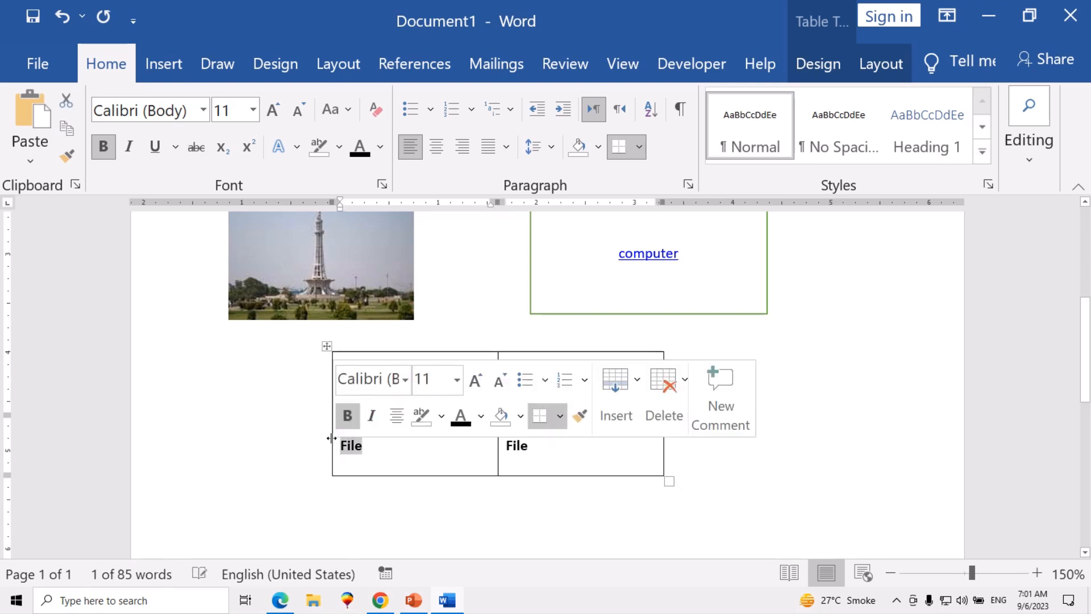
{"action": "key", "text": "ctrl+k"}
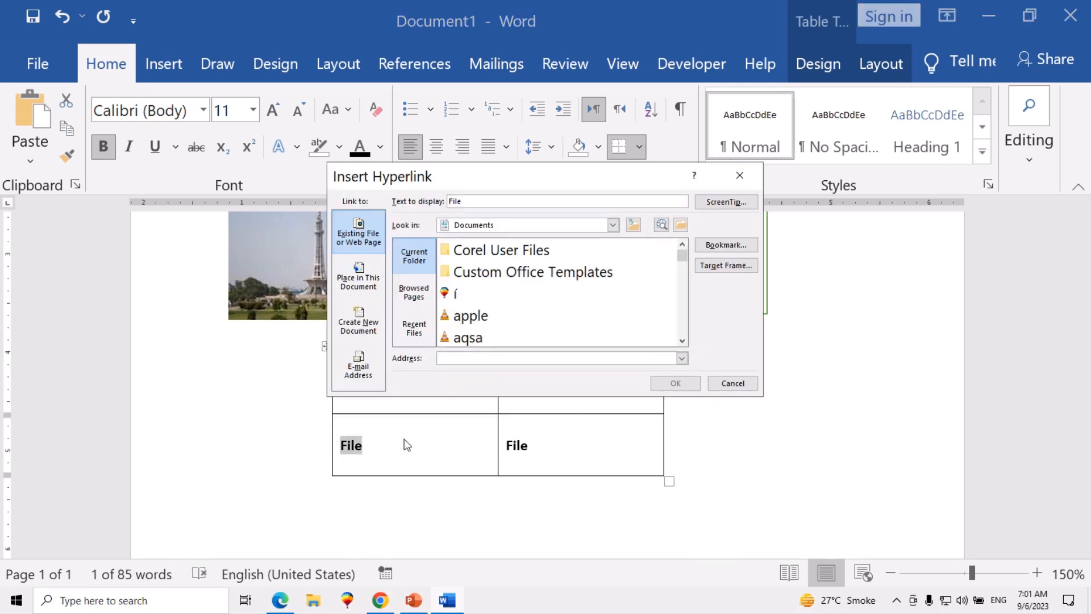
{"action": "scroll", "coordinate": [528, 307], "scroll_direction": "down", "scroll_amount": 3}
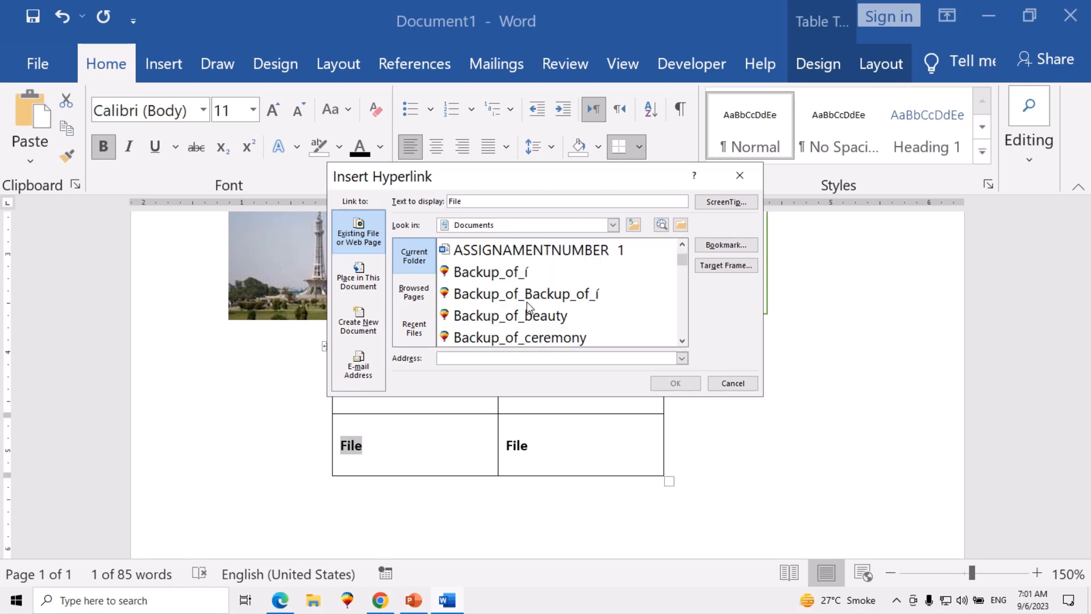
{"action": "scroll", "coordinate": [525, 307], "scroll_direction": "down", "scroll_amount": 3}
{"action": "scroll", "coordinate": [523, 300], "scroll_direction": "down", "scroll_amount": 2}
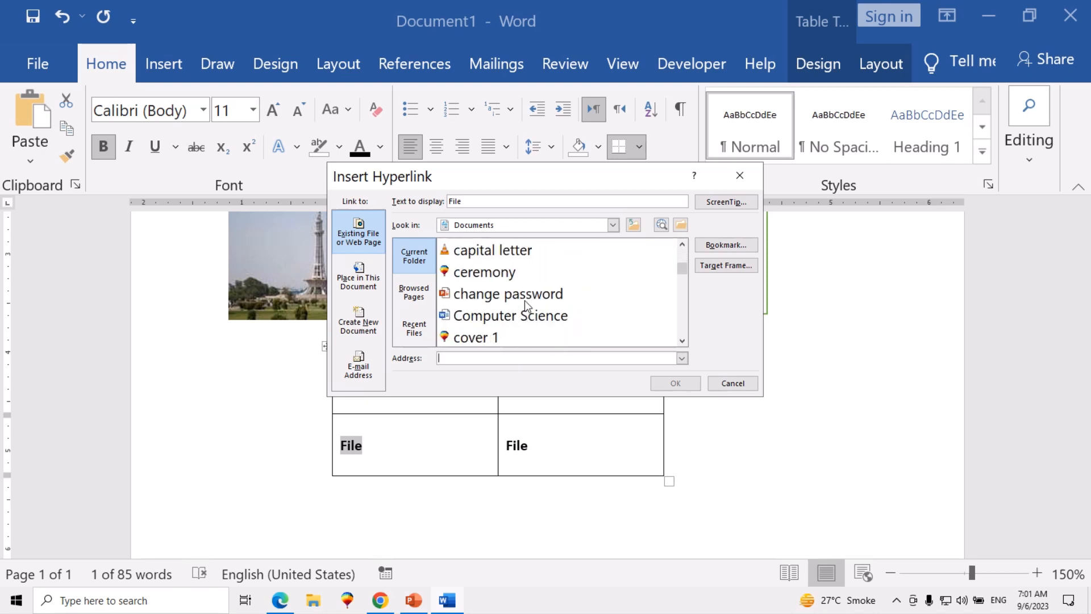
{"action": "scroll", "coordinate": [521, 304], "scroll_direction": "down", "scroll_amount": 1}
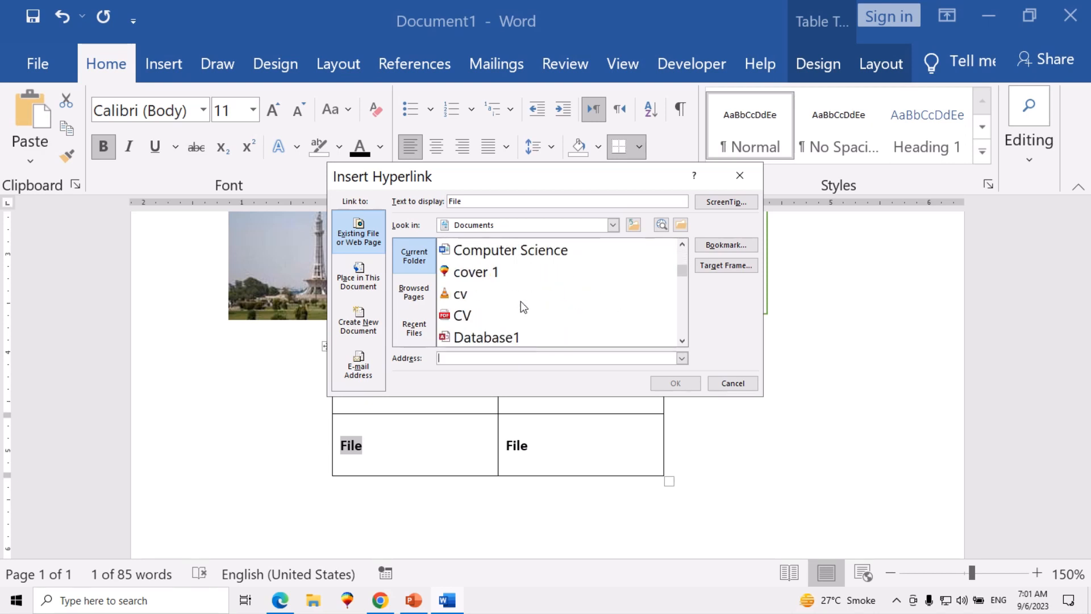
{"action": "double_click", "coordinate": [562, 250]}
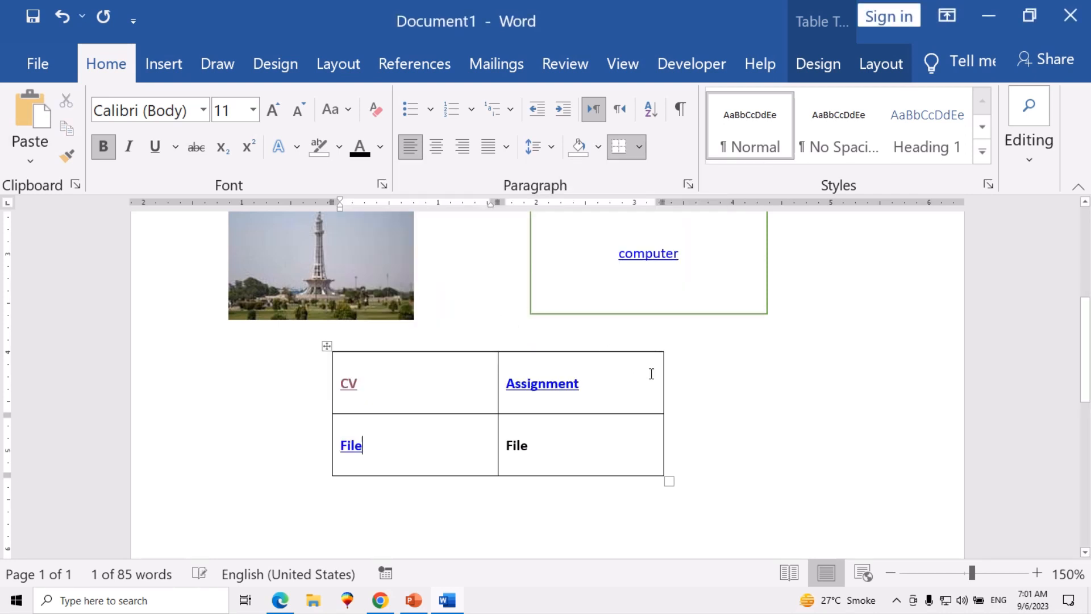
Link the word "File" under "Assignment" in the table to the PowerPoint presentation whose name begins with "NAME" in the Desktop folder
{"action": "mouse_move", "coordinate": [545, 449]}
{"action": "left_mouse_down"}
{"action": "mouse_move", "coordinate": [489, 447]}
{"action": "mouse_move", "coordinate": [535, 455]}
{"action": "left_mouse_up"}
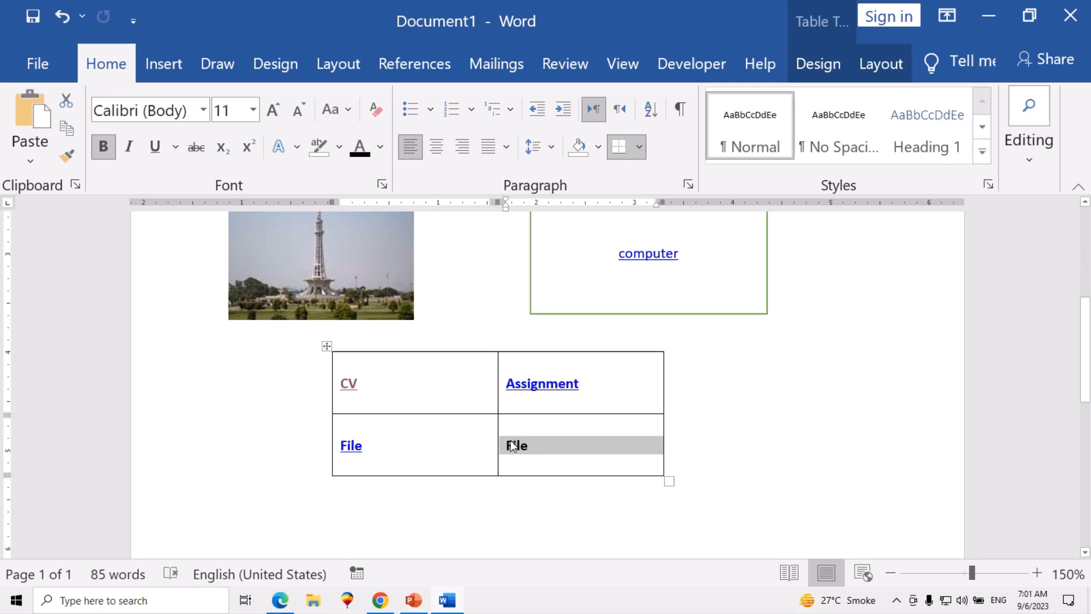
{"action": "key", "text": "ctrl+z"}
{"action": "left_click_drag", "start_coordinate": [531, 445], "coordinate": [508, 450]}
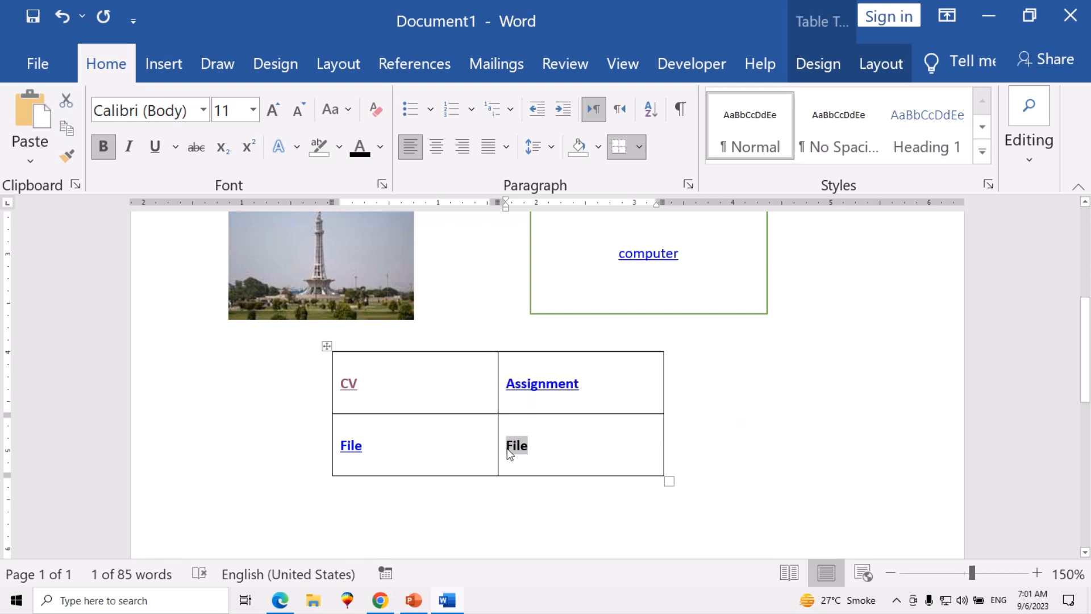
{"action": "key", "text": "ctrl+k"}
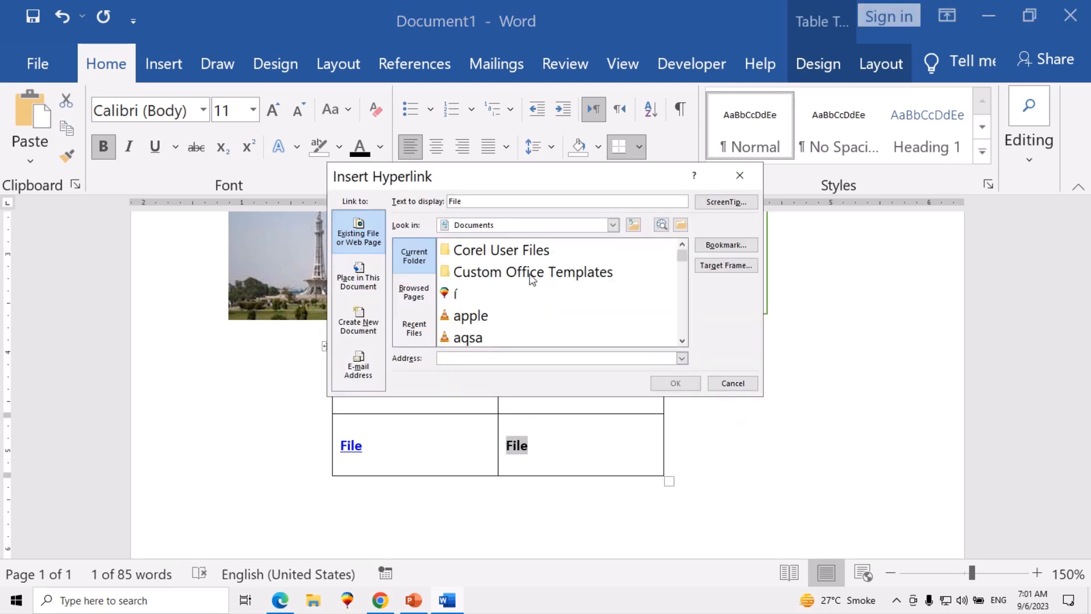
{"action": "left_click", "coordinate": [613, 227]}
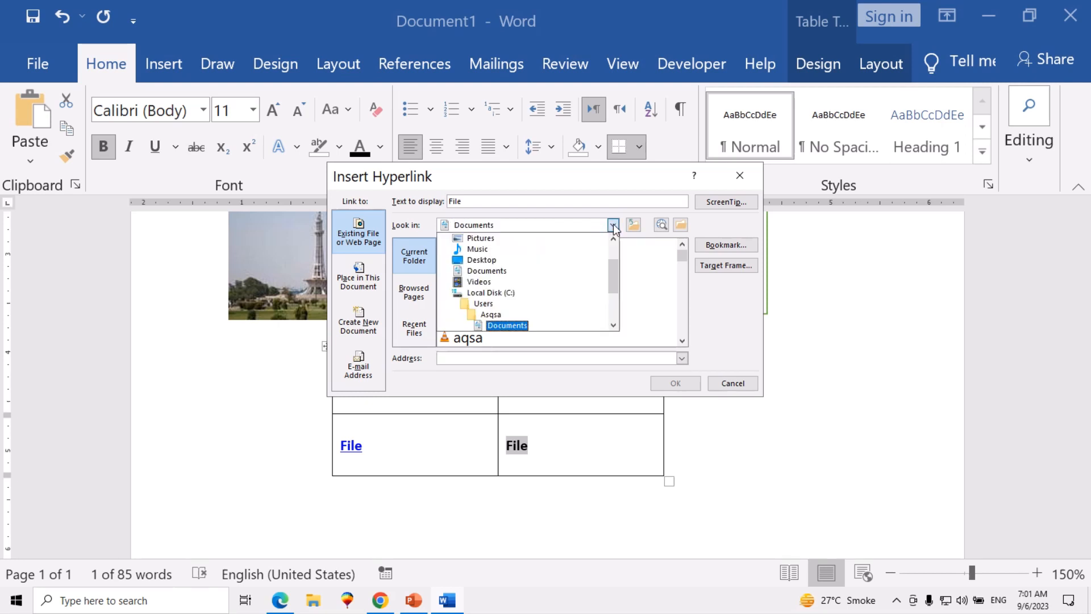
{"action": "left_click", "coordinate": [507, 258]}
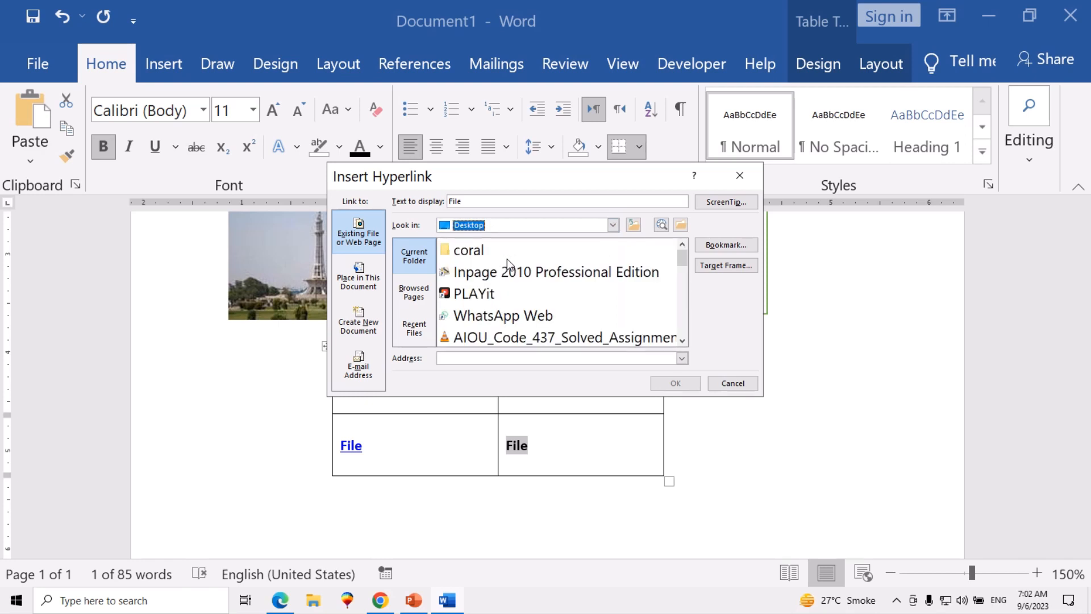
{"action": "scroll", "coordinate": [506, 258], "scroll_direction": "down", "scroll_amount": 2}
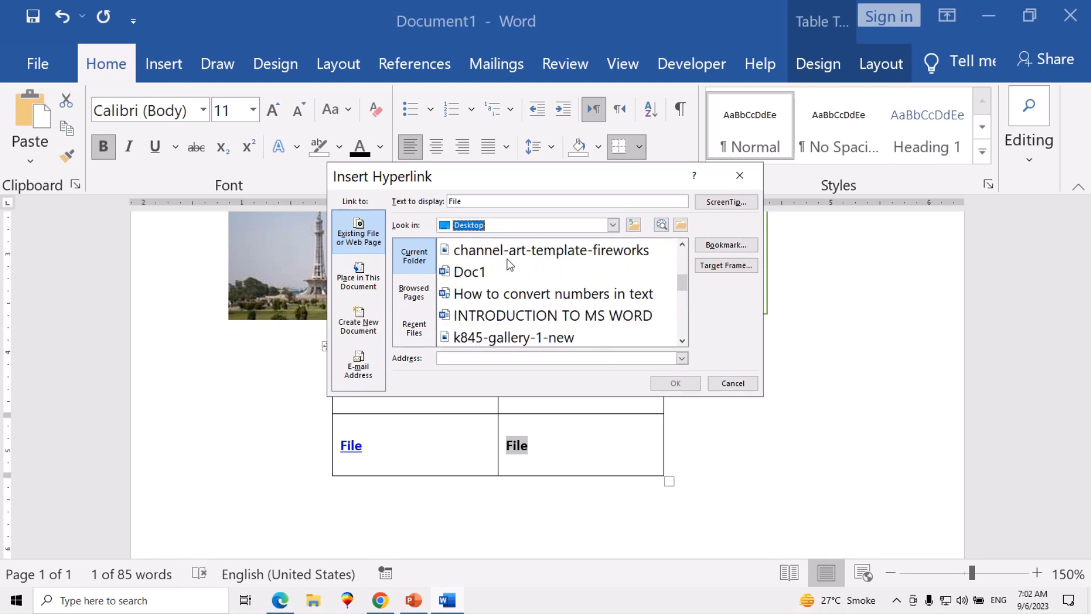
{"action": "scroll", "coordinate": [506, 258], "scroll_direction": "down", "scroll_amount": 3}
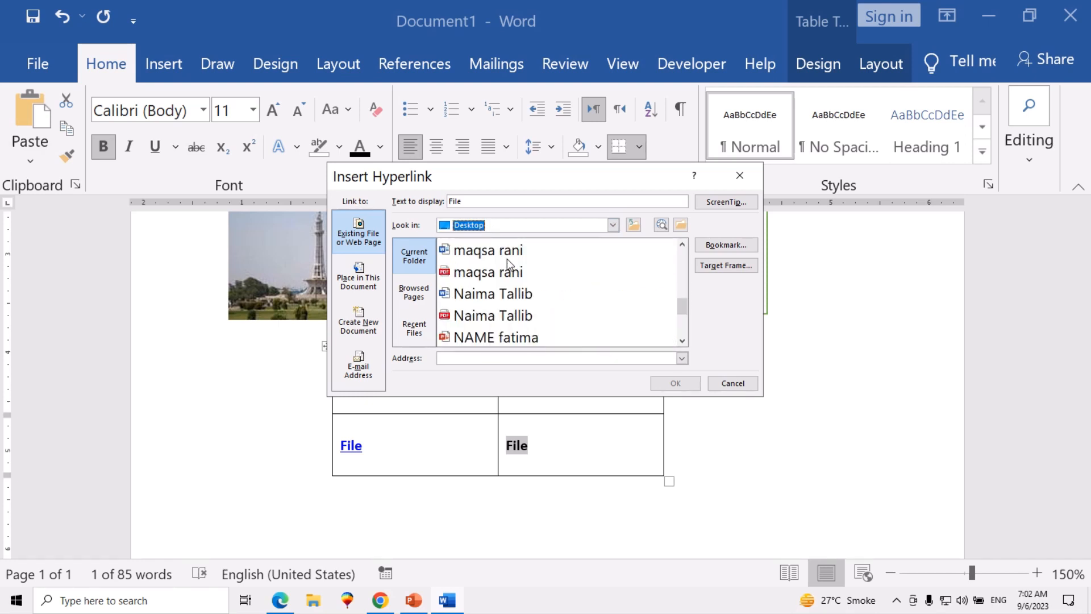
{"action": "scroll", "coordinate": [507, 258], "scroll_direction": "down", "scroll_amount": 3}
{"action": "scroll", "coordinate": [507, 258], "scroll_direction": "up", "scroll_amount": 2}
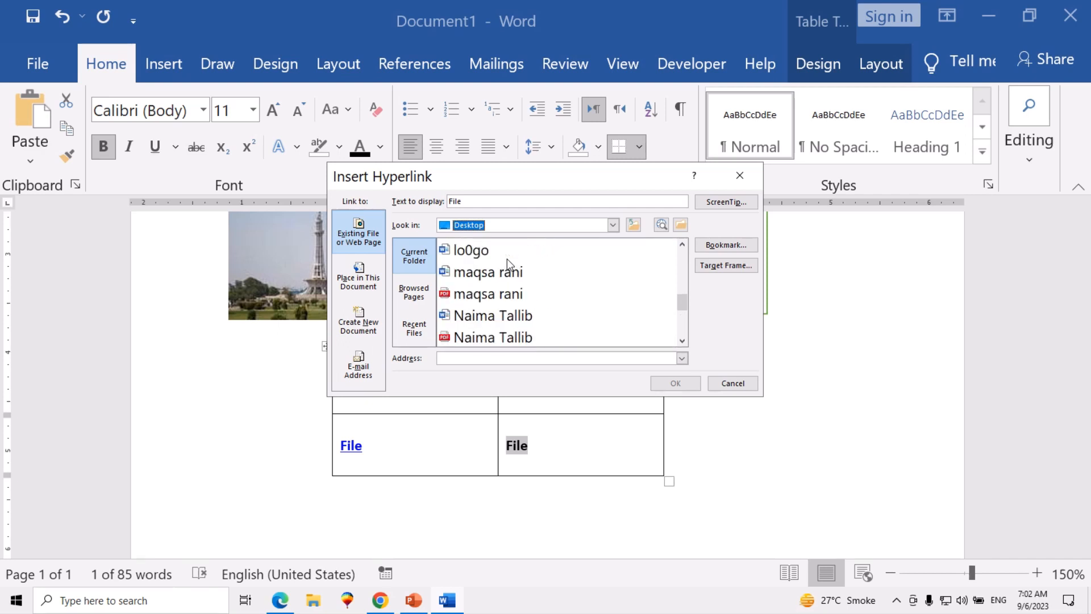
{"action": "scroll", "coordinate": [507, 262], "scroll_direction": "down", "scroll_amount": 1}
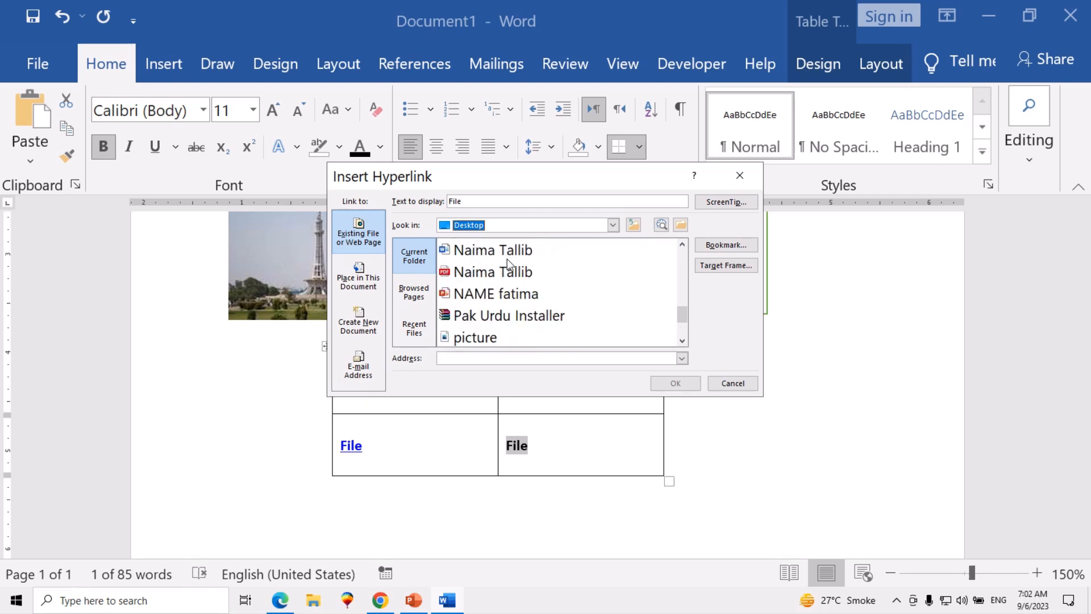
{"action": "left_click", "coordinate": [477, 296]}
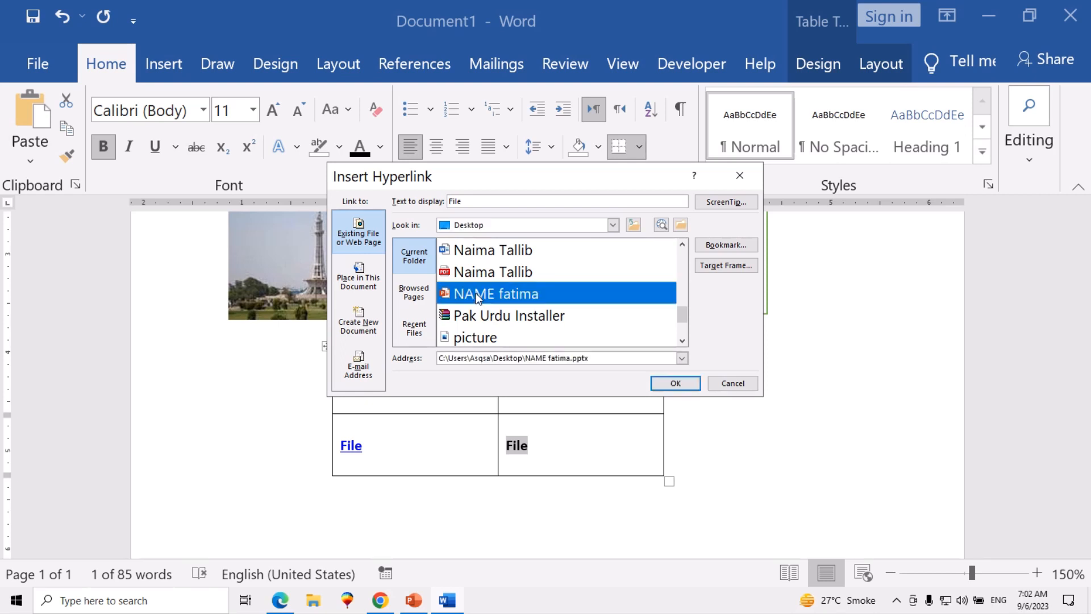
{"action": "left_click", "coordinate": [676, 383]}
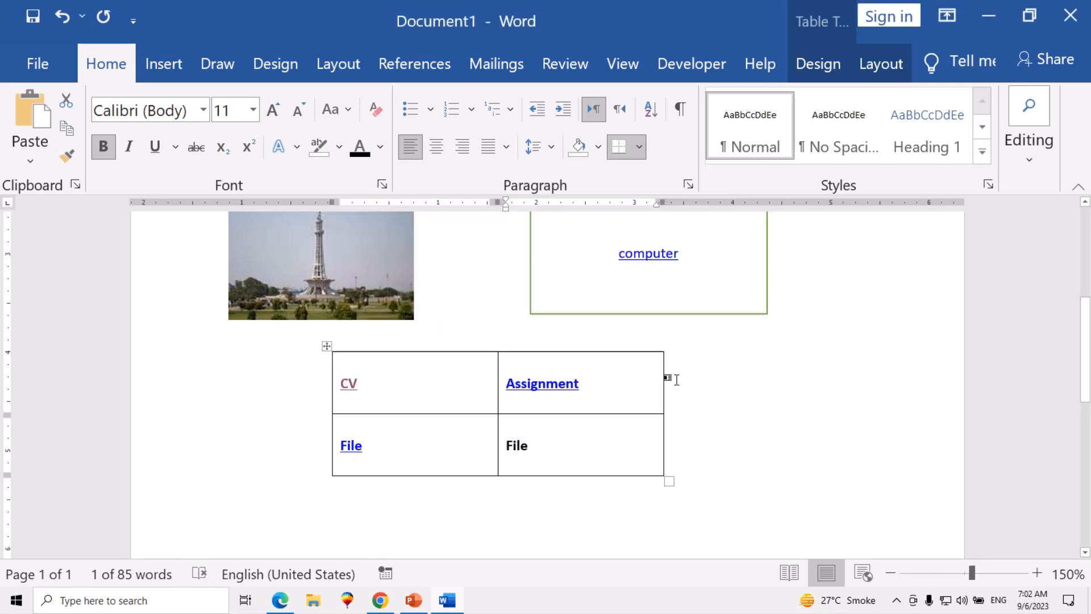
{"action": "left_click", "coordinate": [591, 417]}
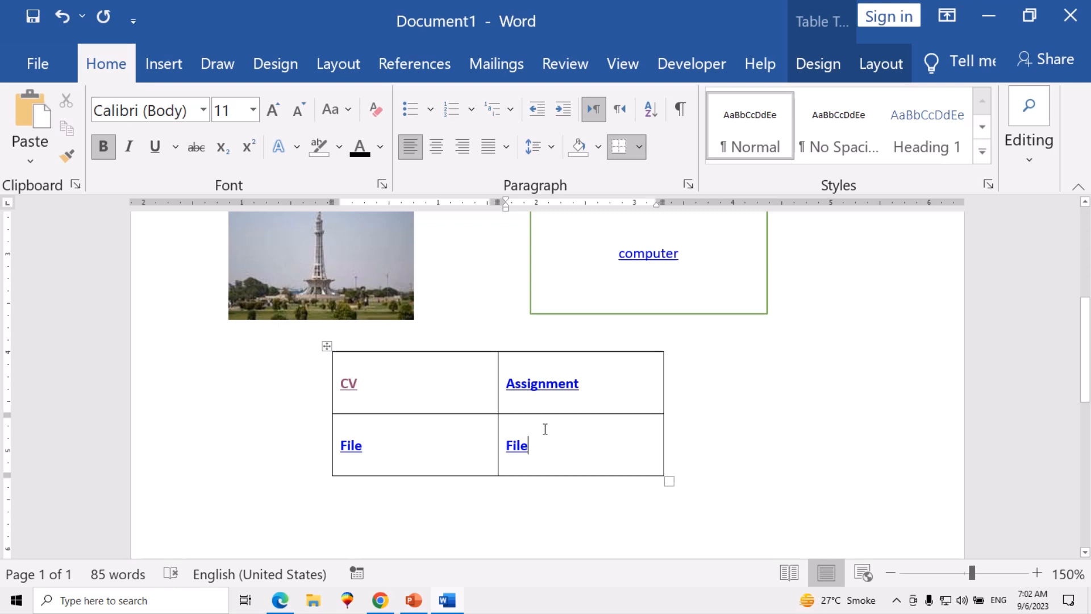
Follow the "File" link under "CV", allowing it to open the Computer Science document, then close that document and return to the heading of Document1
{"action": "left_click", "coordinate": [349, 446], "text": "ctrl"}
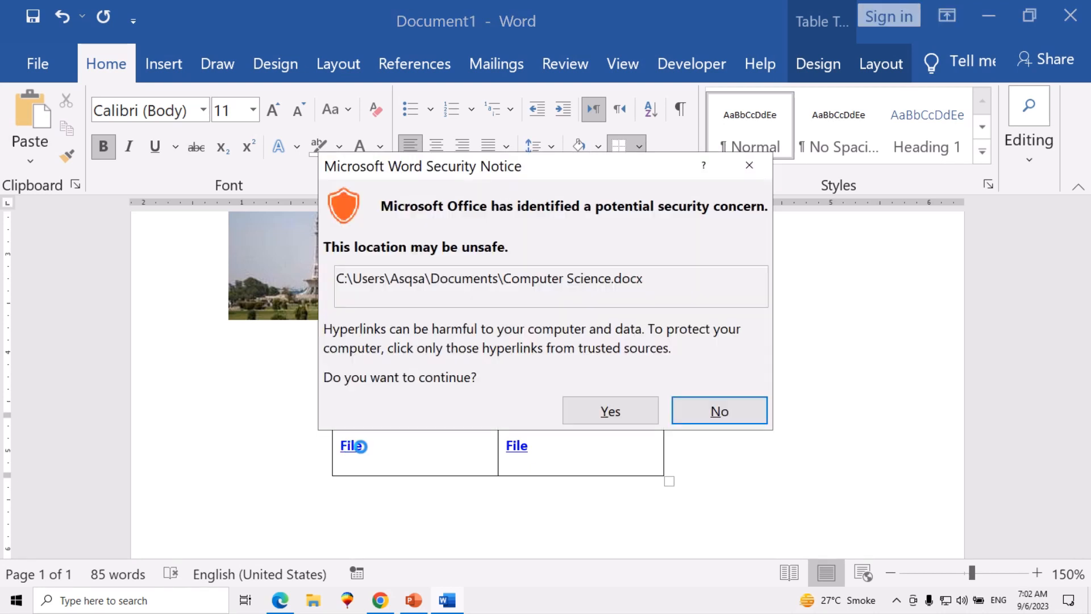
{"action": "left_click", "coordinate": [612, 401]}
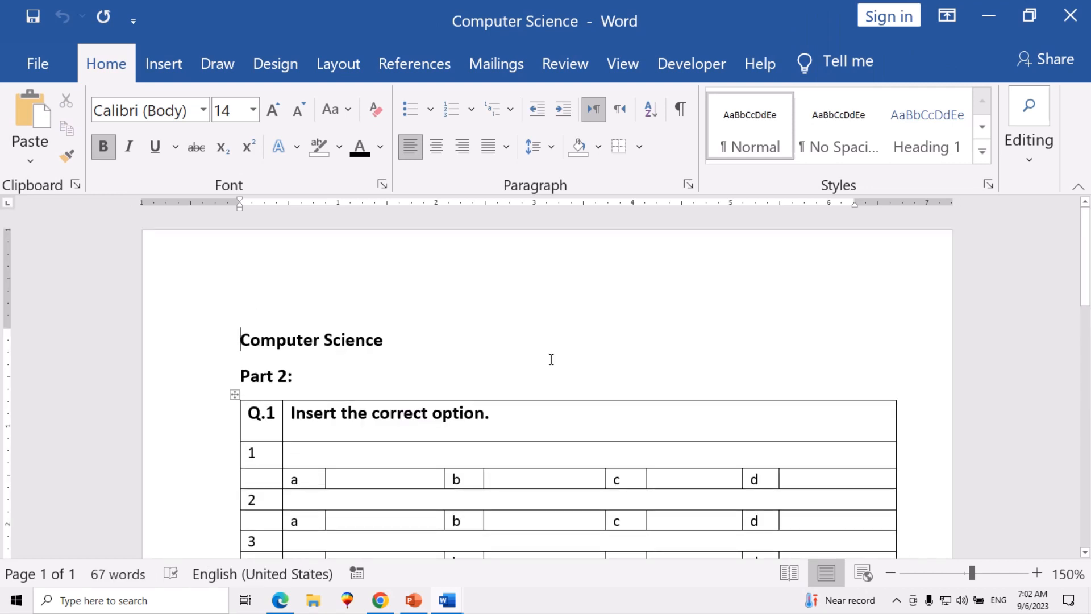
{"action": "left_click", "coordinate": [1071, 16]}
{"action": "scroll", "coordinate": [731, 319], "scroll_direction": "up", "scroll_amount": 5}
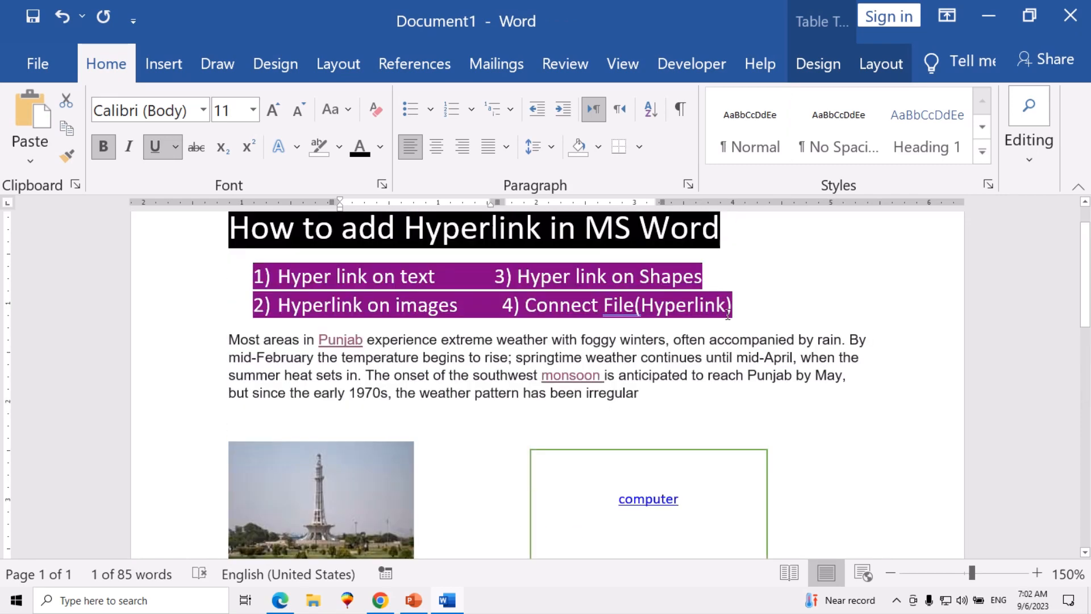